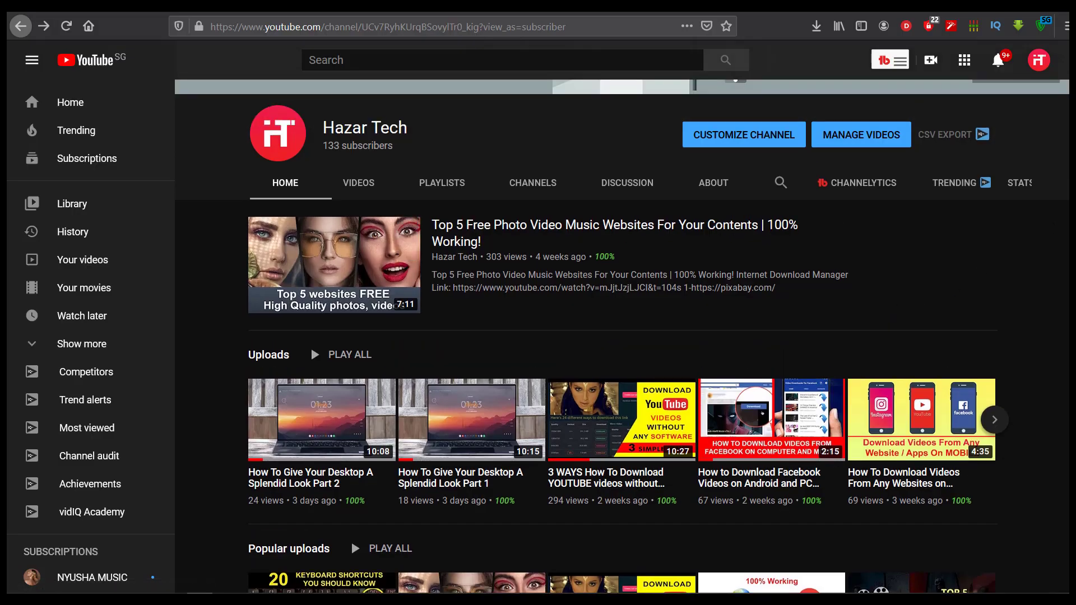
# Step: Browse the Hazar Tech channel's home page and its list of uploaded videos
pyautogui.scroll(-2, 622, 365)
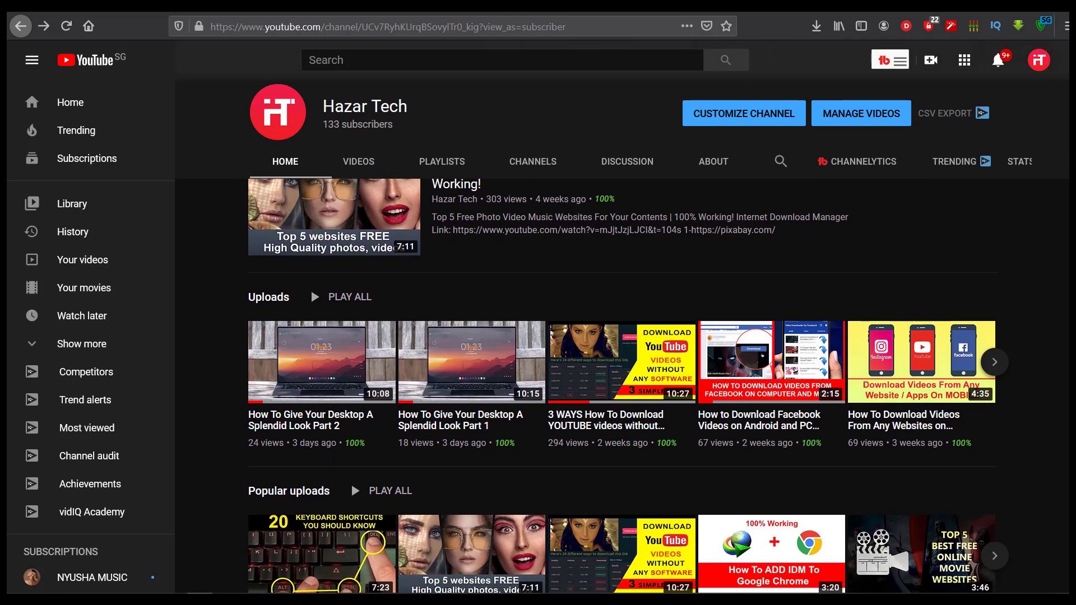
pyautogui.scroll(-2, 424, 134)
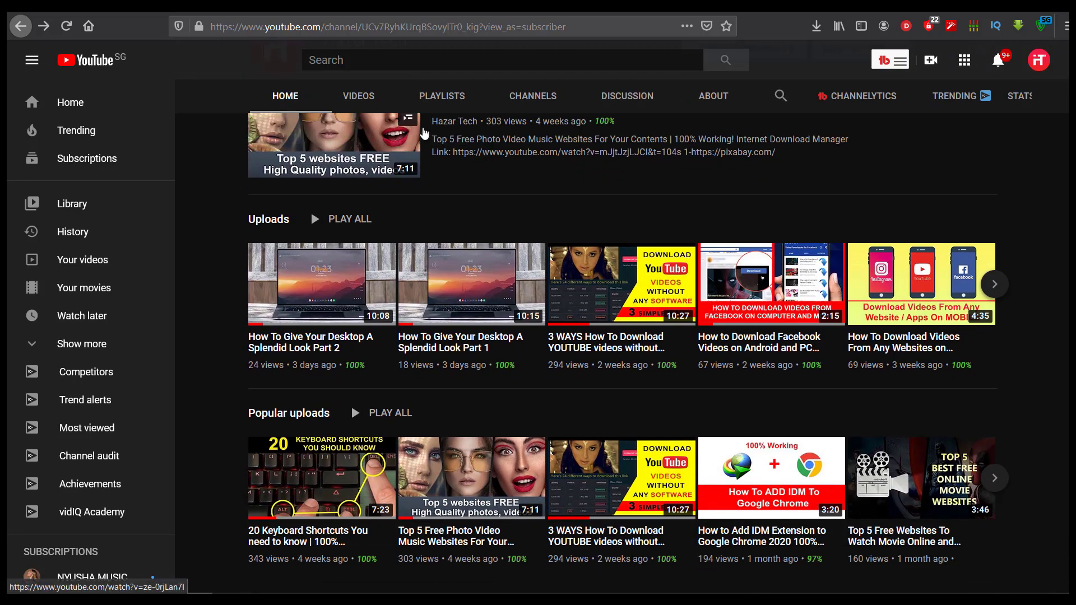
pyautogui.click(359, 96)
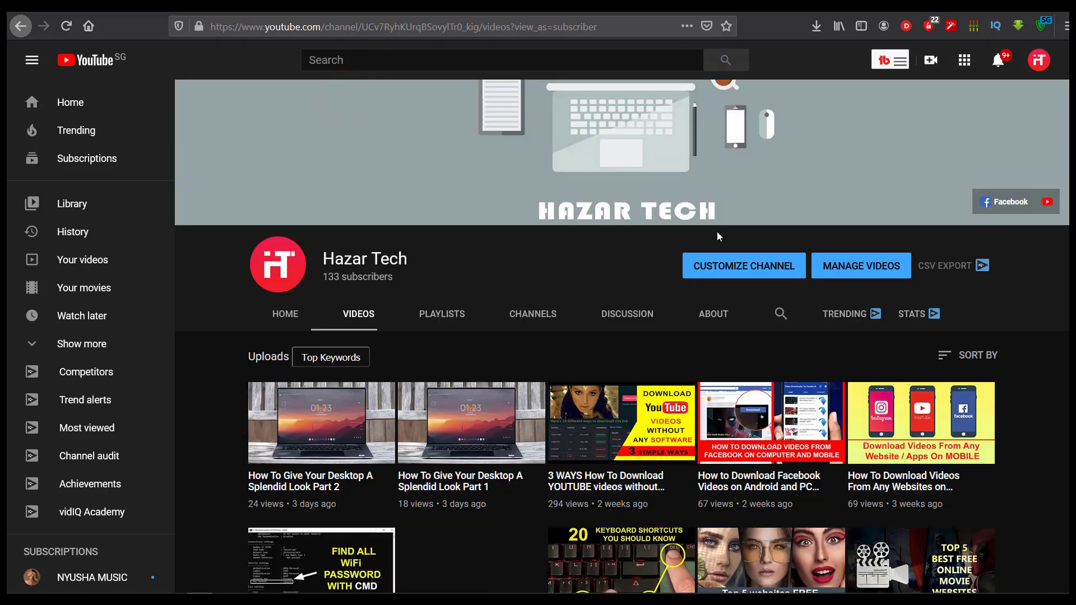
pyautogui.scroll(-3, 805, 326)
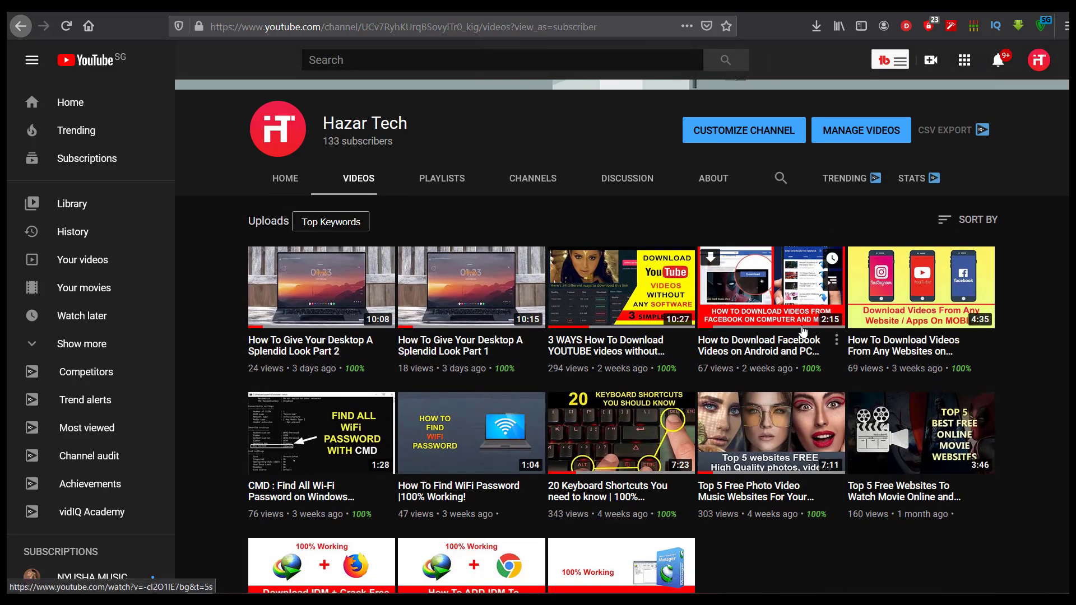
pyautogui.scroll(-2, 727, 358)
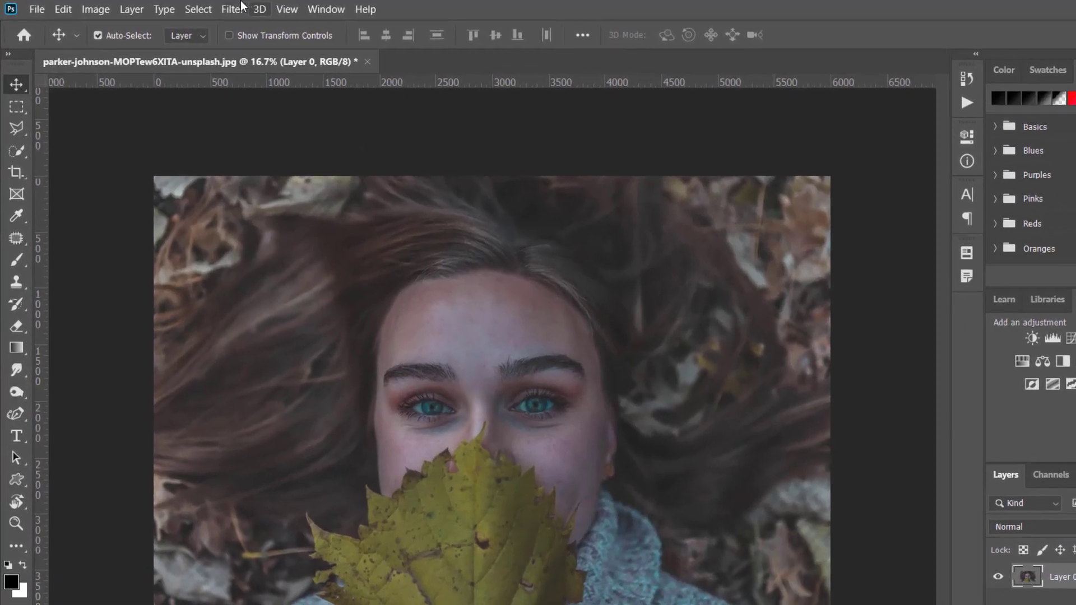
# Step: Open the Camera Raw filter and set Exposure +0.55, Contrast +14, Highlights -8, Shadows +44, Whites +49 and Blacks -48
pyautogui.click(192, 7)
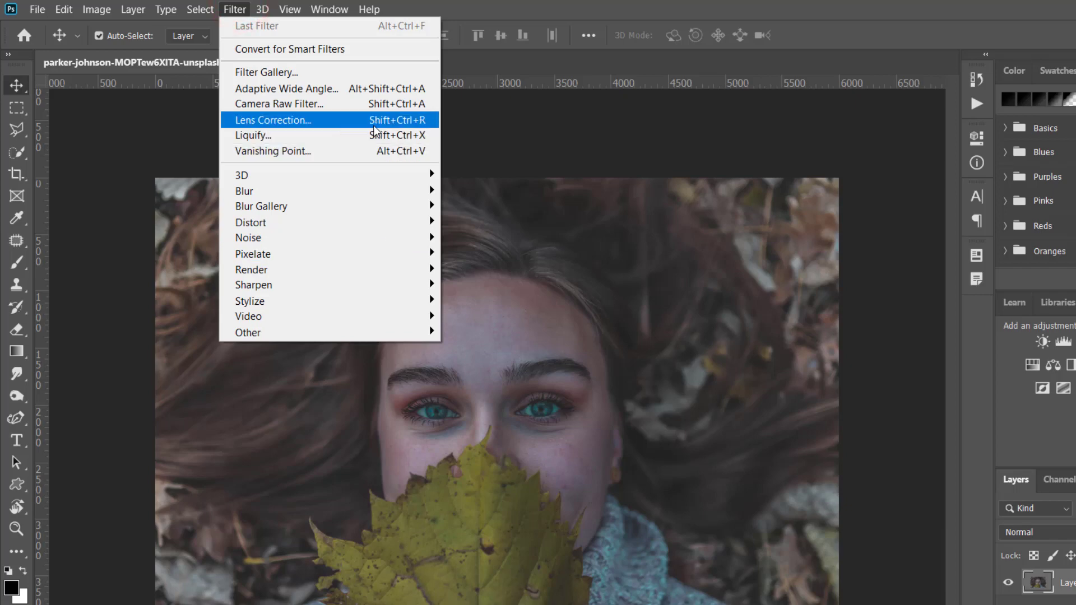
pyautogui.click(369, 106)
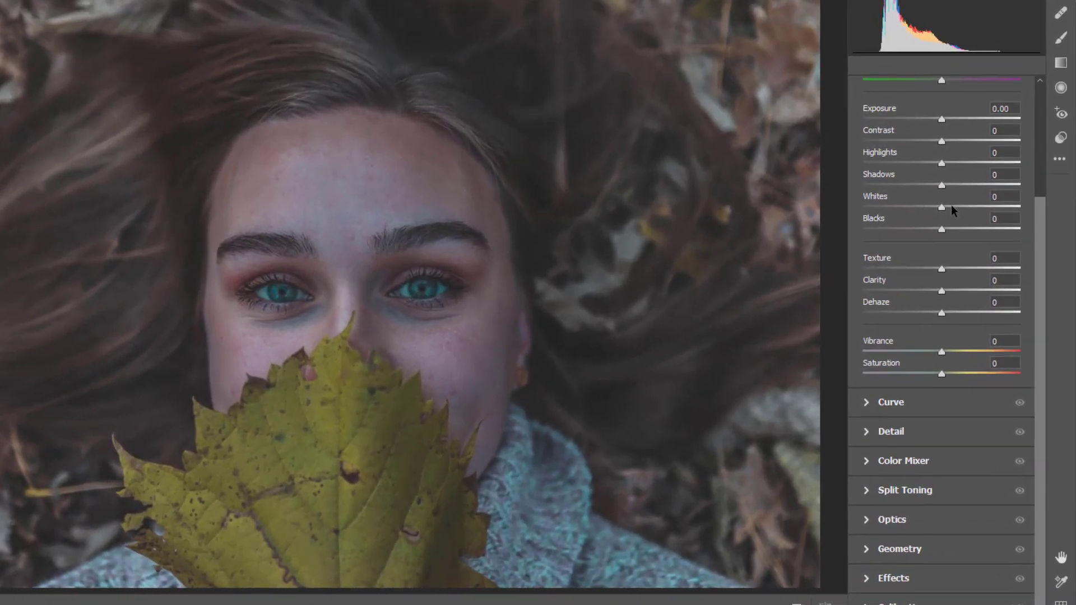
pyautogui.moveTo(949, 207); pyautogui.dragTo(963, 143)
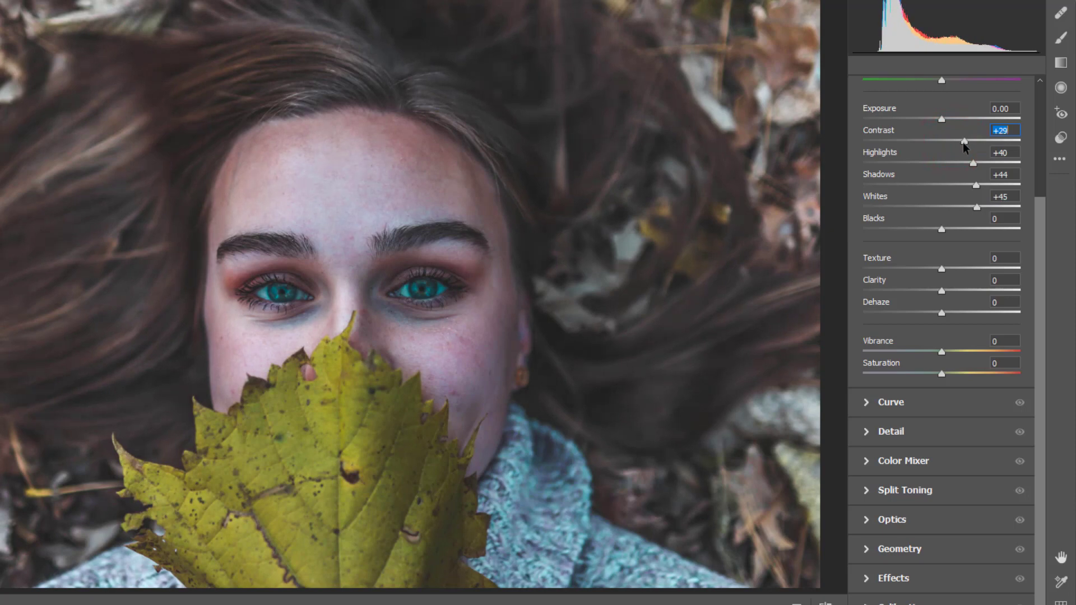
pyautogui.moveTo(944, 231); pyautogui.dragTo(904, 231)
pyautogui.moveTo(976, 209); pyautogui.dragTo(980, 209)
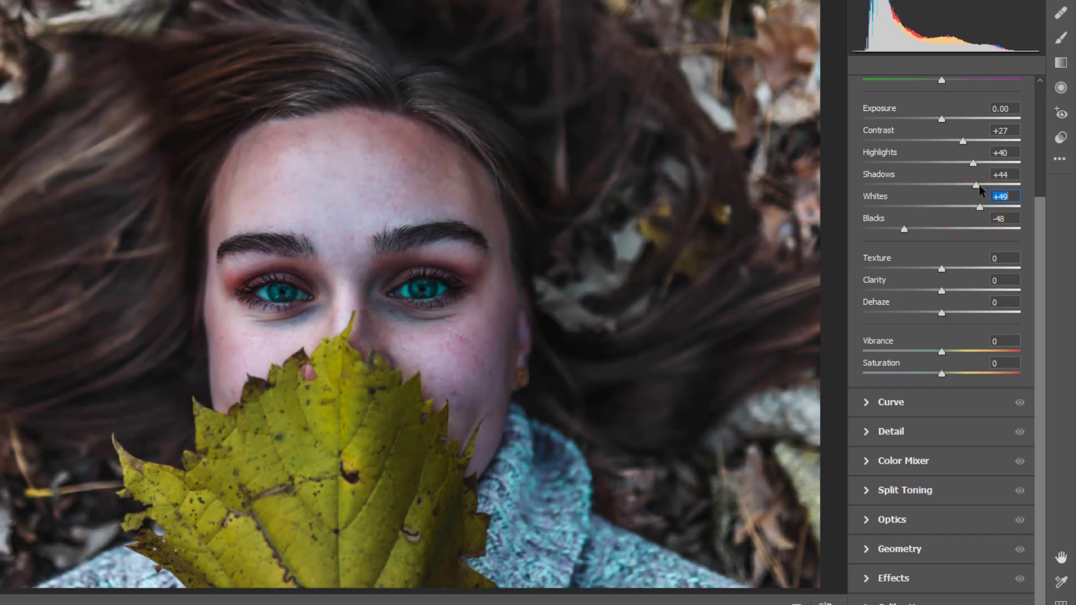
pyautogui.moveTo(942, 119); pyautogui.dragTo(951, 120)
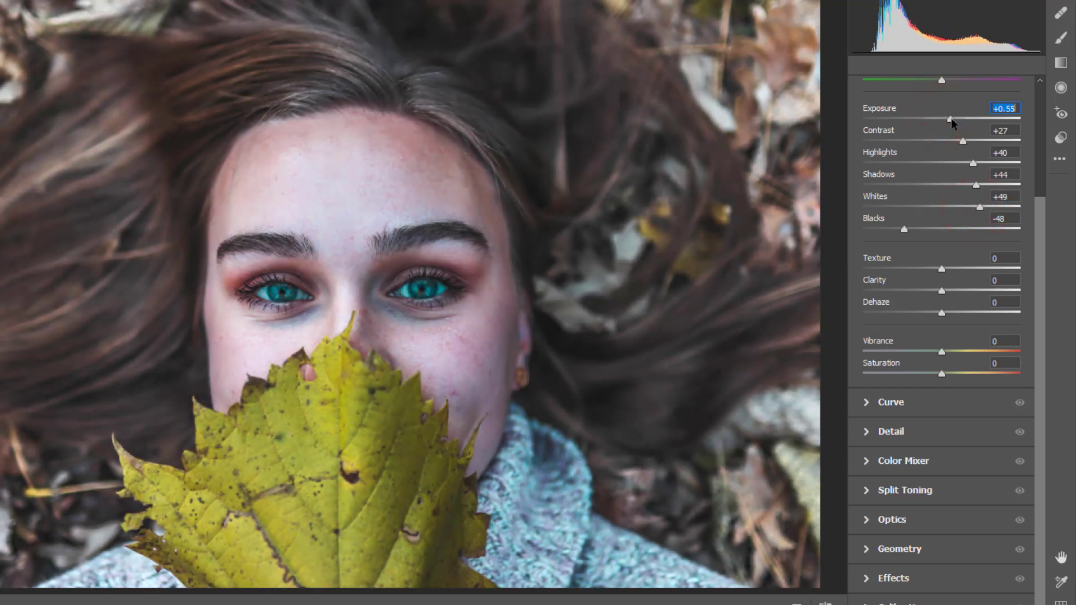
pyautogui.moveTo(974, 162); pyautogui.dragTo(951, 138)
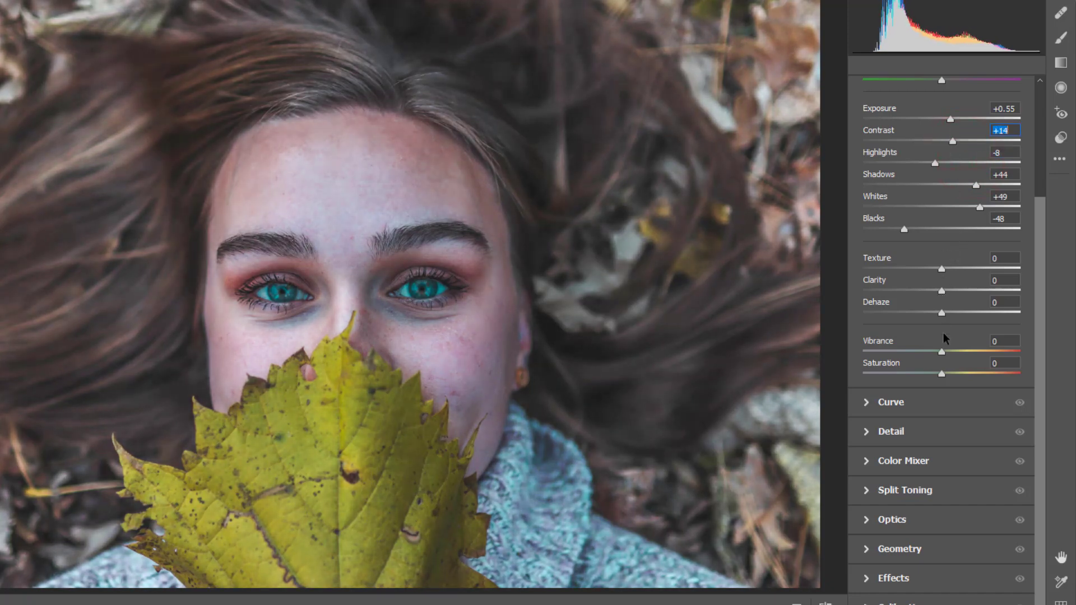
# Step: Set Vibrance to +12, Dehaze to -9, Texture to +4 and Clarity to -10 in the Camera Raw filter
pyautogui.moveTo(944, 353); pyautogui.dragTo(951, 349)
pyautogui.moveTo(941, 312)
pyautogui.mouseDown()
pyautogui.moveTo(932, 313)
pyautogui.moveTo(939, 289)
pyautogui.moveTo(922, 295)
pyautogui.moveTo(934, 314)
pyautogui.mouseUp()
pyautogui.moveTo(942, 270); pyautogui.dragTo(934, 291)
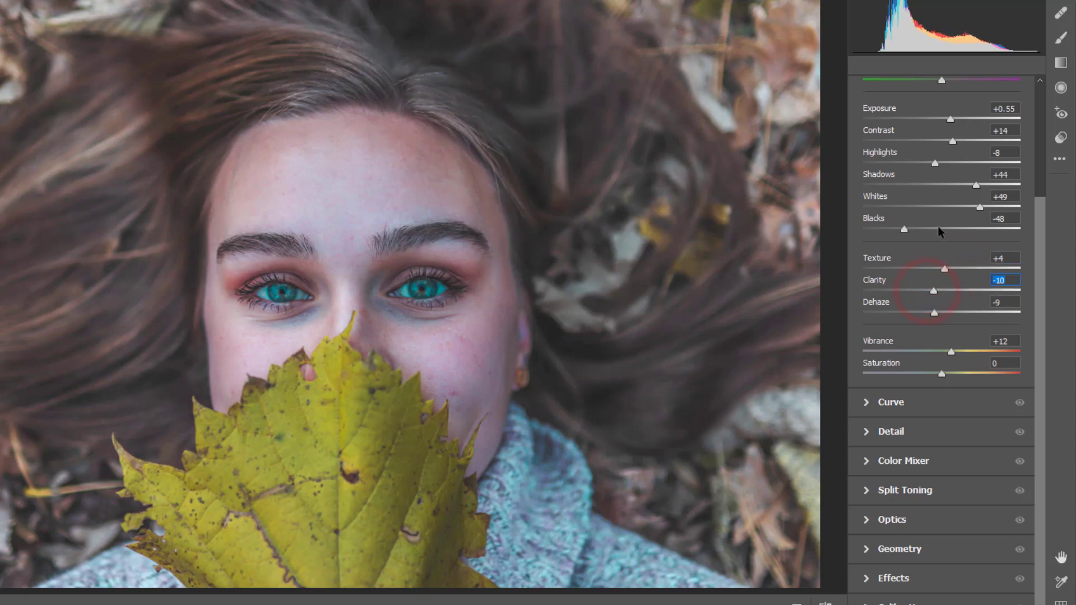
# Step: Refine Contrast to +31, Whites to +57, Highlights to -41 and Blacks to -51, adjust the saturation, and apply the Camera Raw filter
pyautogui.moveTo(951, 141); pyautogui.dragTo(967, 147)
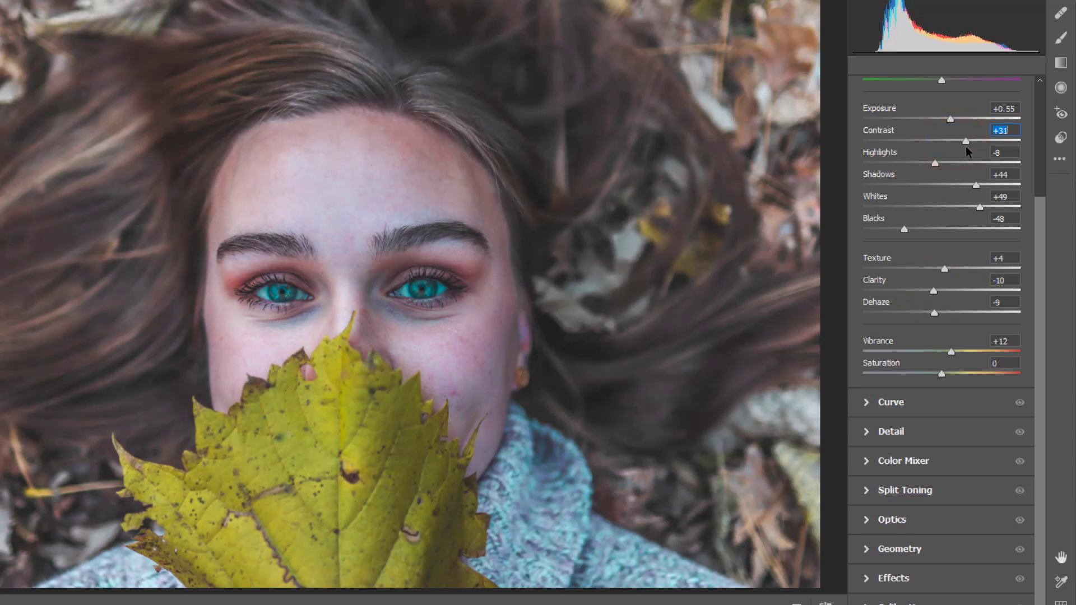
pyautogui.moveTo(982, 209); pyautogui.dragTo(988, 207)
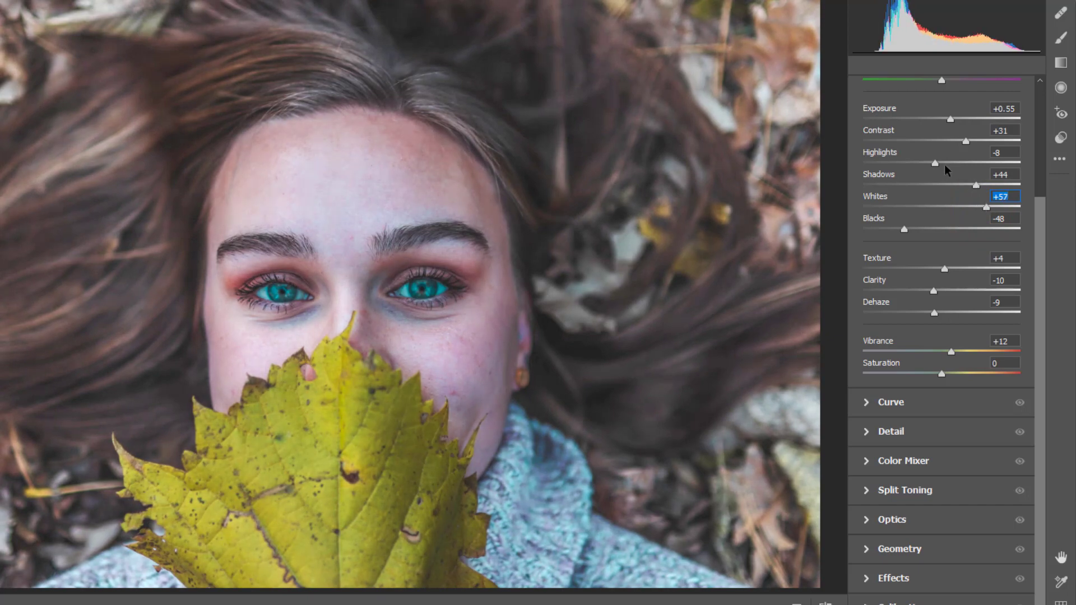
pyautogui.moveTo(937, 164); pyautogui.dragTo(912, 167)
pyautogui.moveTo(907, 228)
pyautogui.mouseDown()
pyautogui.moveTo(922, 232)
pyautogui.moveTo(903, 235)
pyautogui.mouseUp()
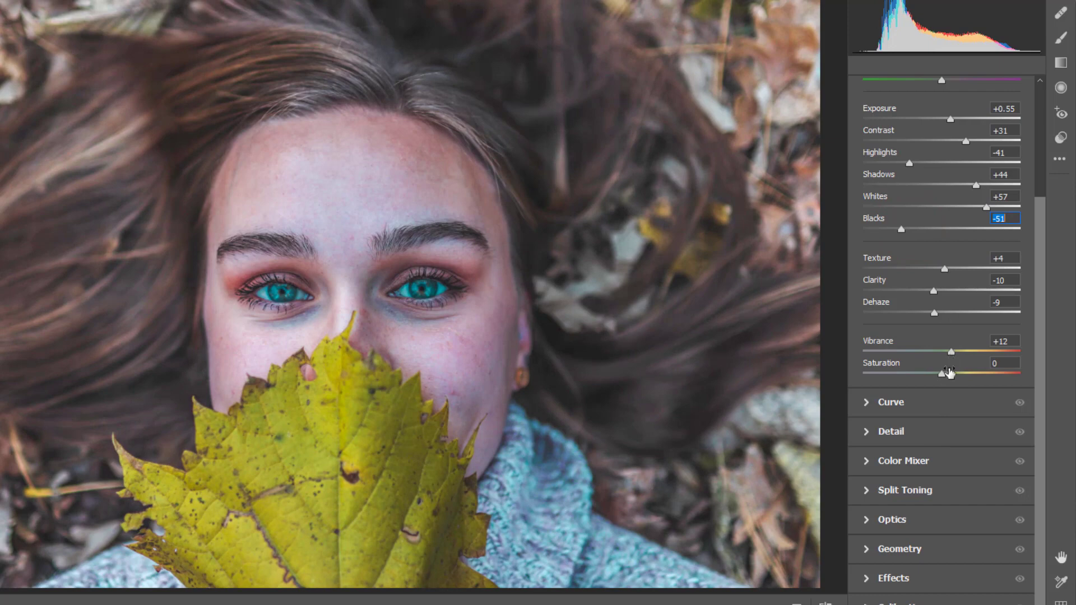
pyautogui.click(944, 375)
pyautogui.moveTo(943, 376); pyautogui.dragTo(956, 357)
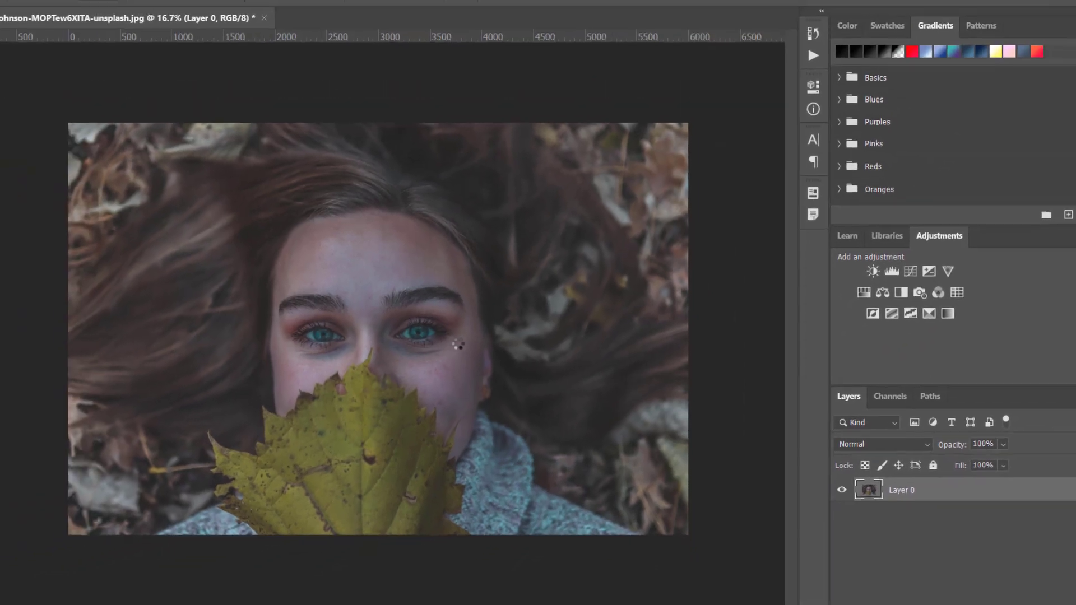
# Step: Undo the Camera Raw filter on the original photo layer and duplicate that layer
pyautogui.hotkey('ctrl', 'z')
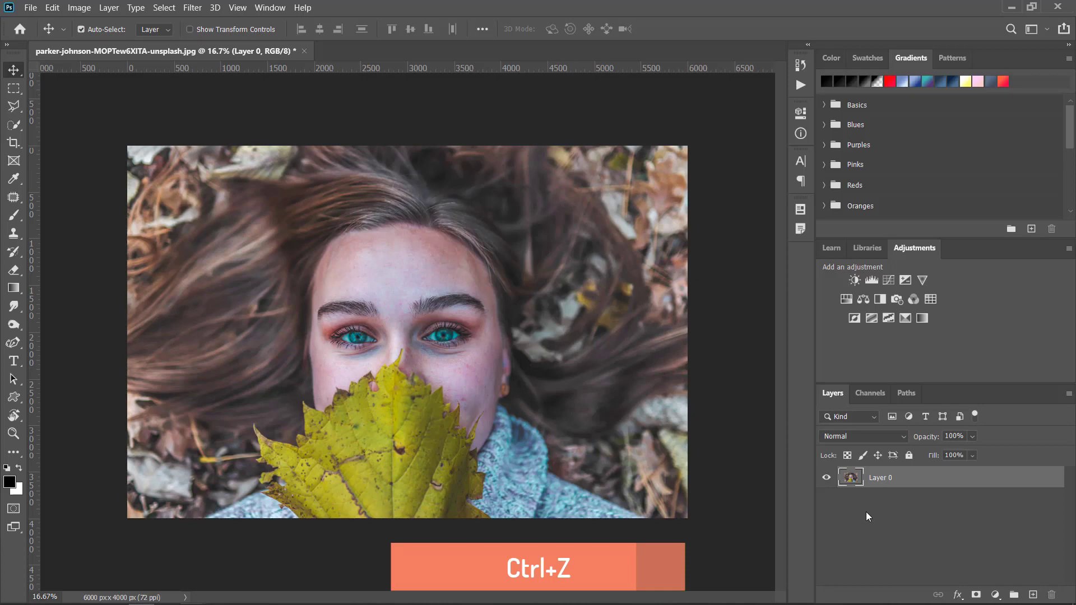
pyautogui.hotkey('ctrl', 'z')
pyautogui.hotkey('ctrl', 'j')
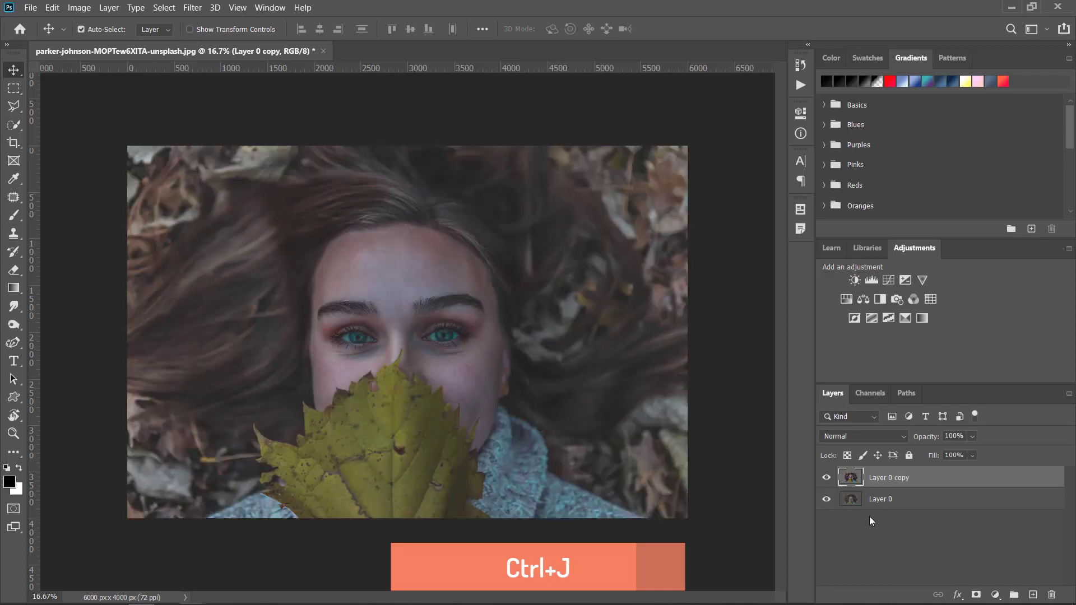
pyautogui.click(1010, 29)
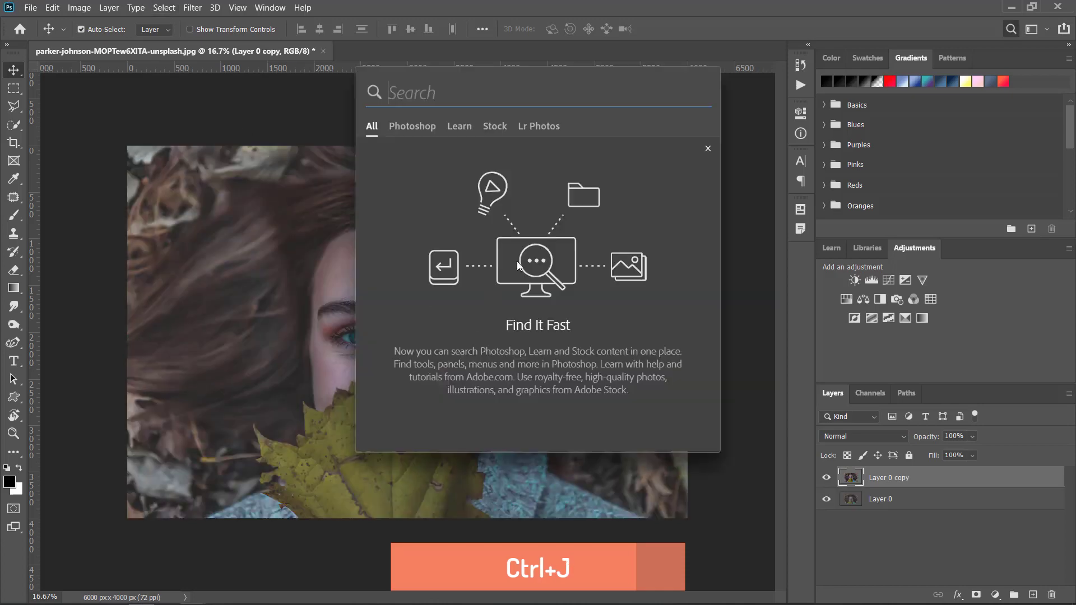
pyautogui.click(756, 271)
pyautogui.click(164, 8)
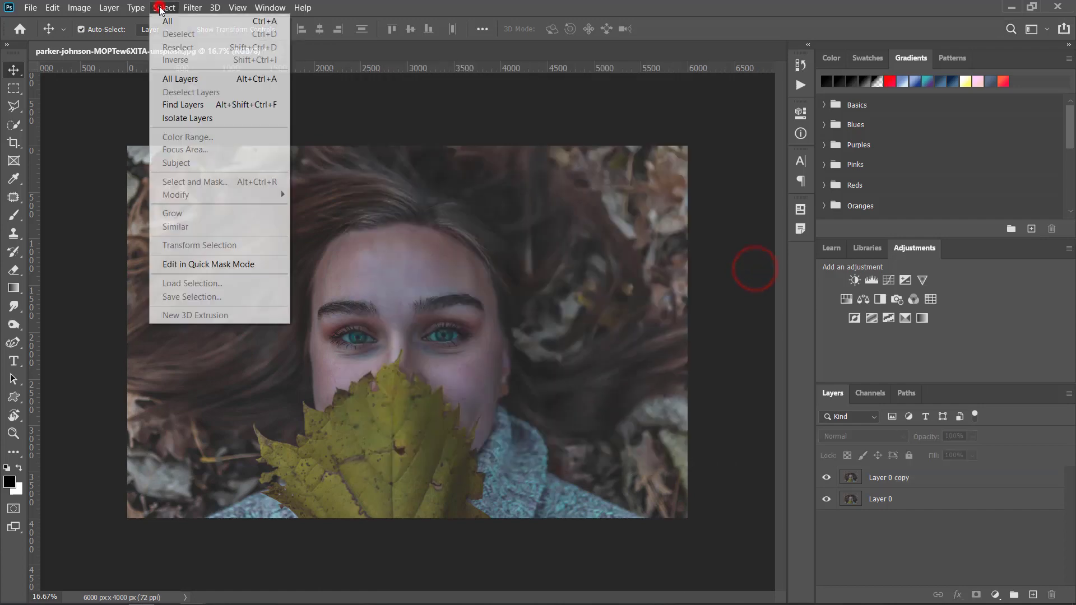
pyautogui.moveTo(109, 14)
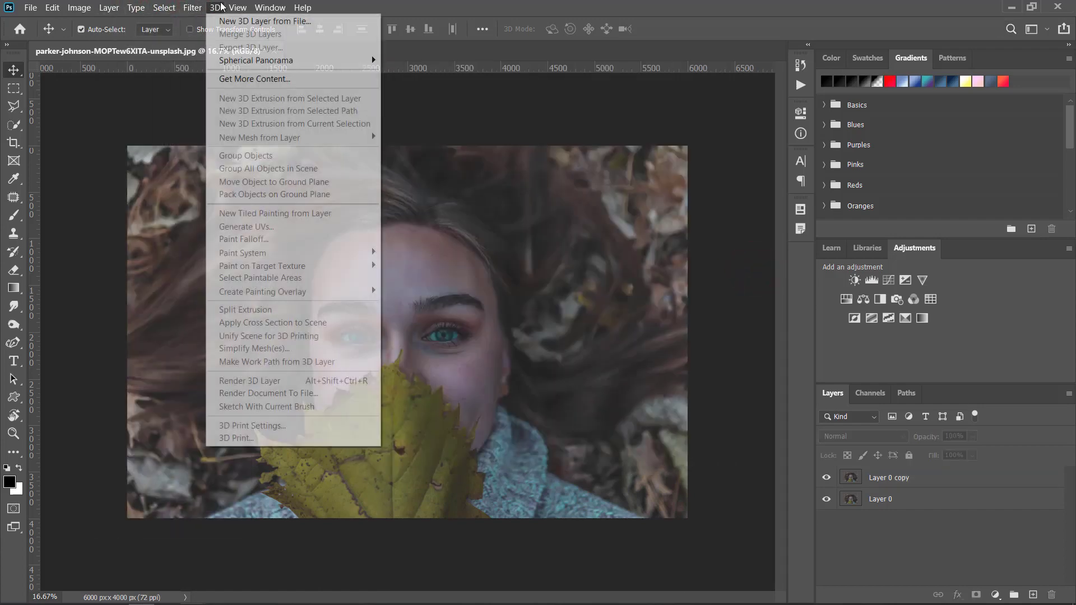
pyautogui.moveTo(214, 7)
pyautogui.click(548, 184)
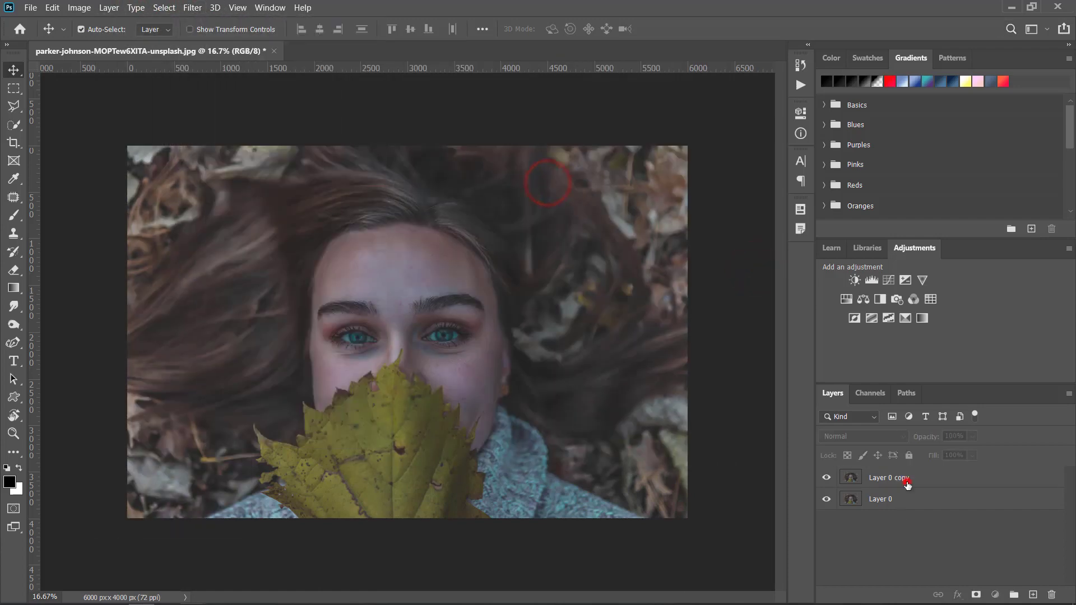
# Step: Reapply the last Camera Raw filter to the Layer 0 copy and duplicate the filtered layer
pyautogui.click(904, 483)
pyautogui.hotkey('alt', 'ctrl', 'f')
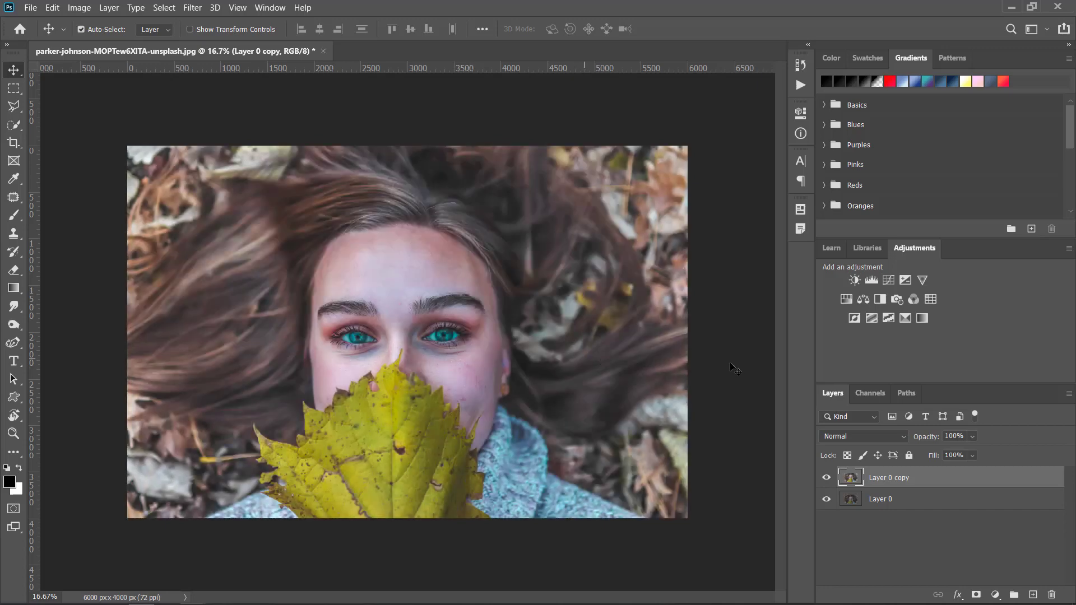
pyautogui.hotkey('ctrl', 'j')
# Step: Open the Camera Raw filter on Layer 0 copy 2 and set the Color Mixer hues to Reds +64, Oranges -22, Yellows -8 and Greens -55
pyautogui.click(192, 8)
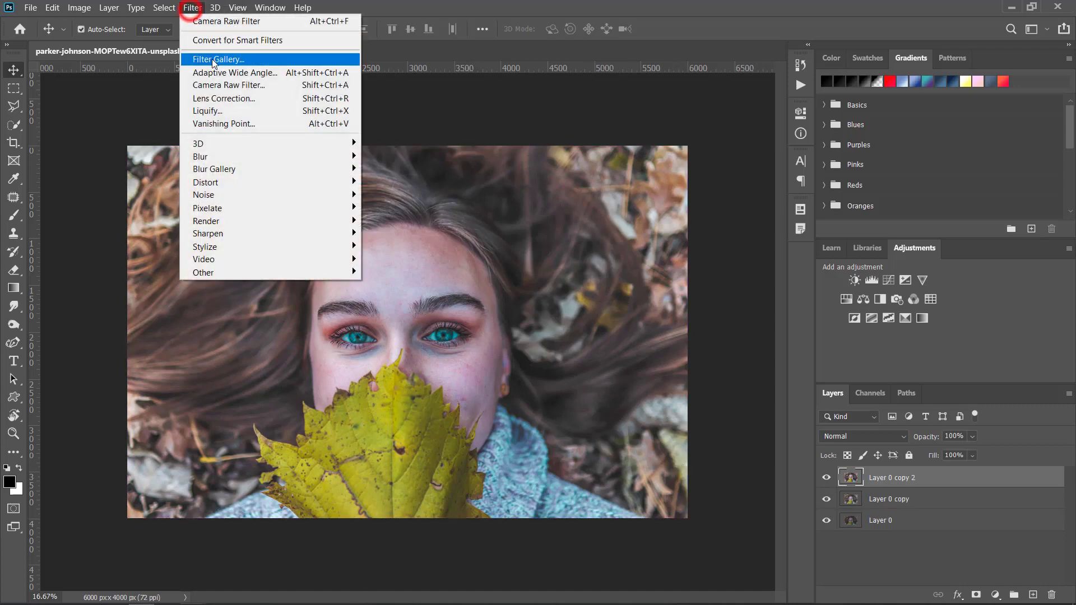
pyautogui.click(240, 80)
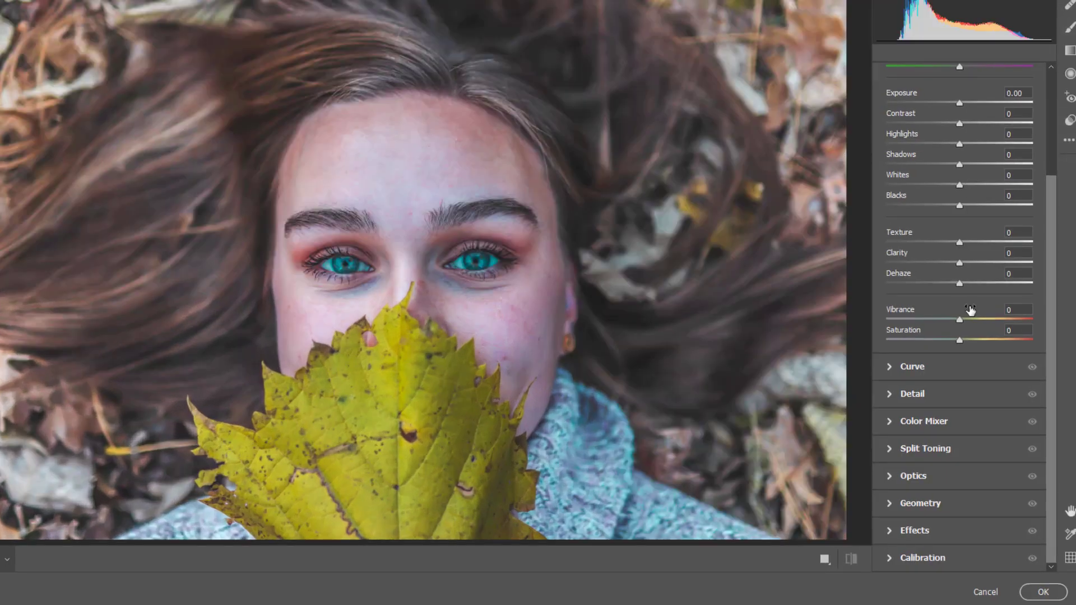
pyautogui.scroll(5, 972, 306)
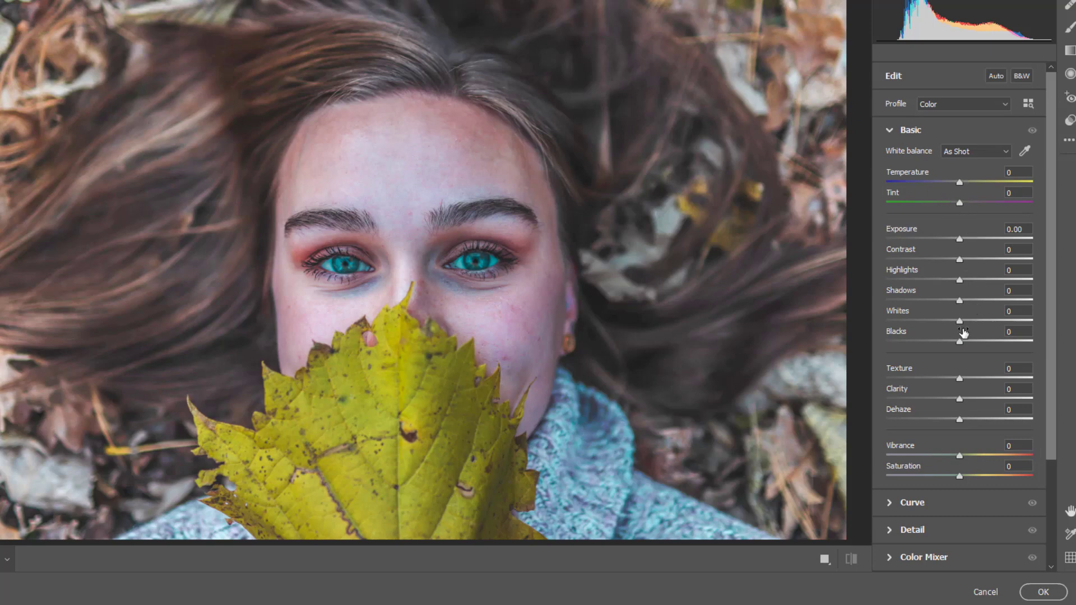
pyautogui.scroll(-3, 953, 392)
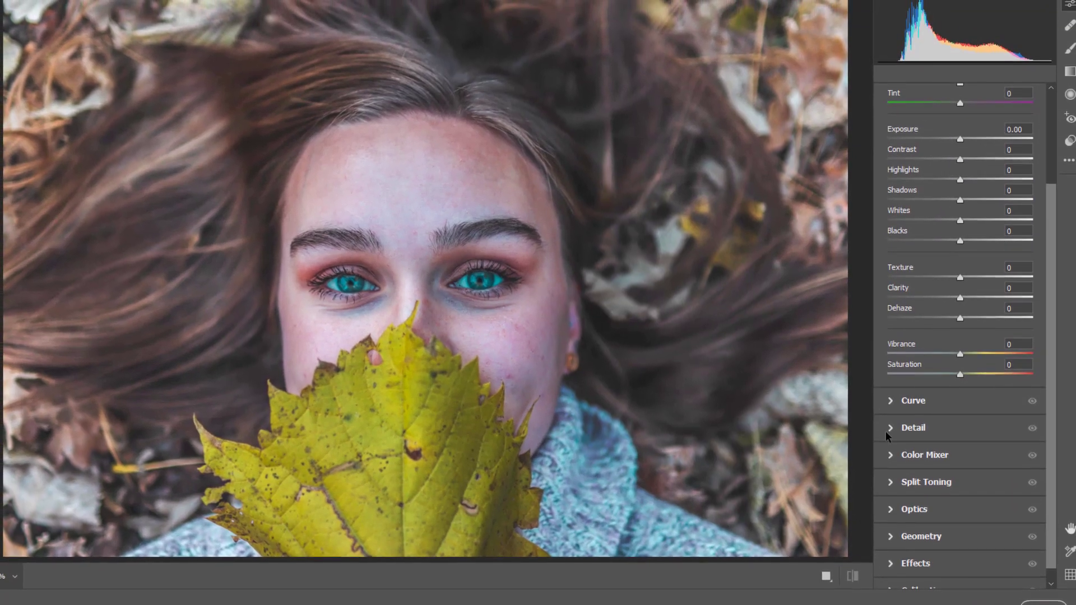
pyautogui.click(892, 455)
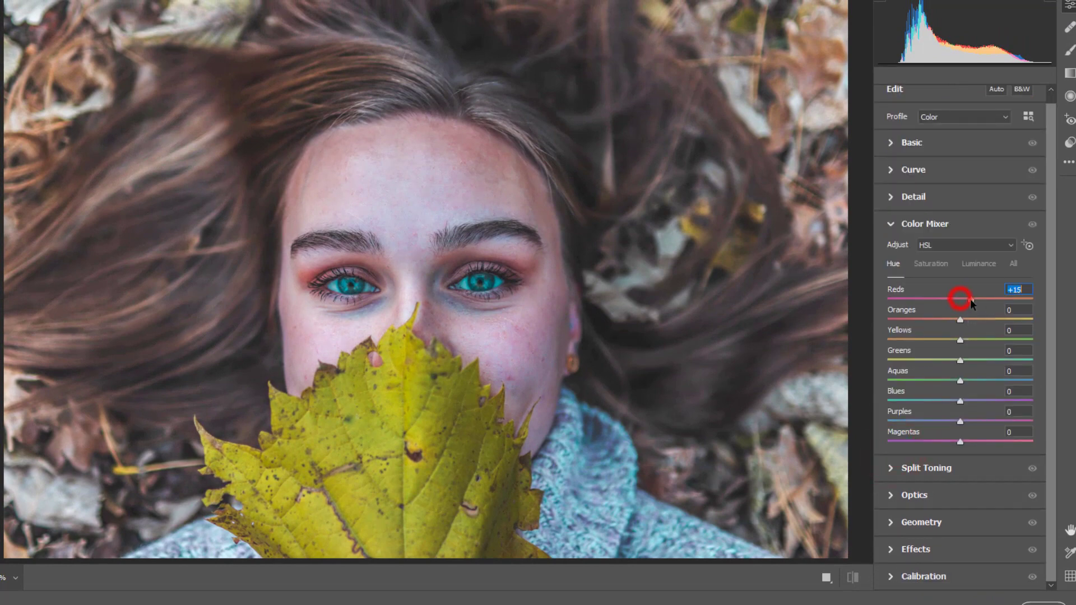
pyautogui.moveTo(960, 319); pyautogui.dragTo(922, 361)
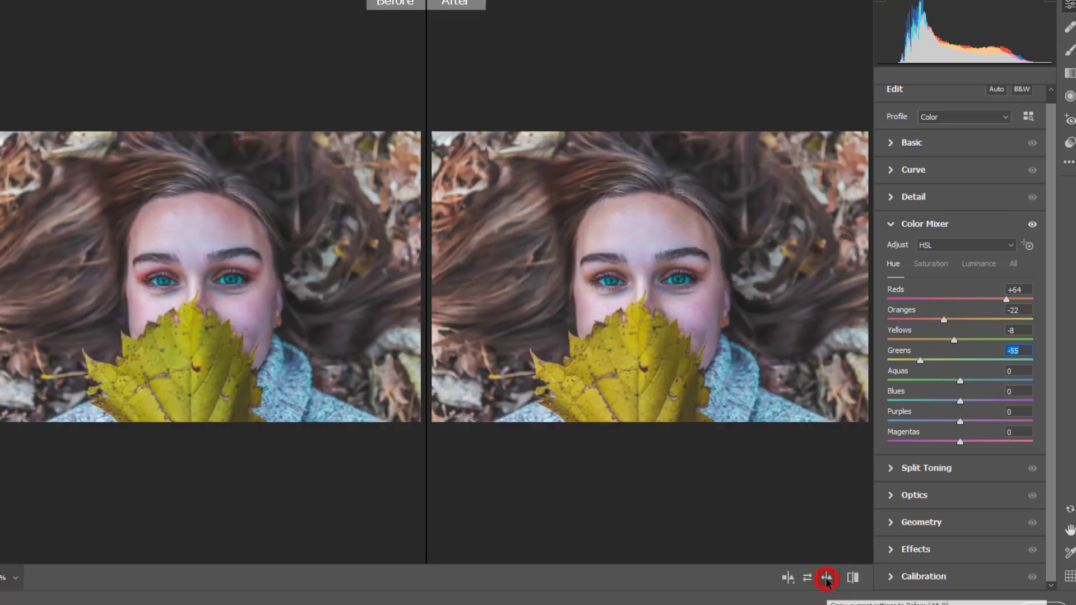
# Step: Compare the photo in the different before and after layouts and return to the single view
pyautogui.click(826, 578)
pyautogui.click(826, 579)
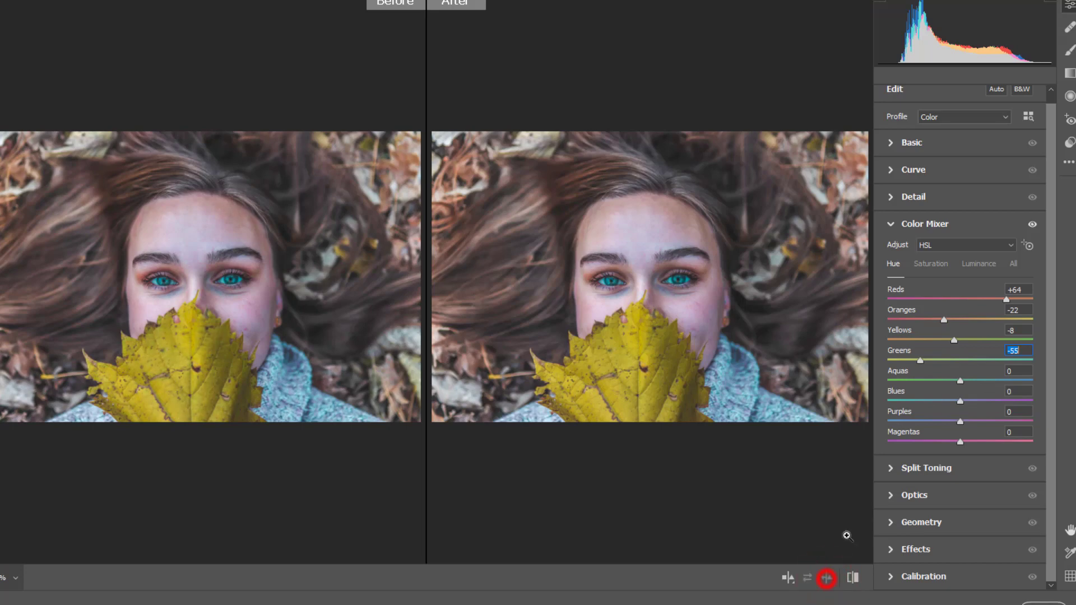
pyautogui.click(787, 582)
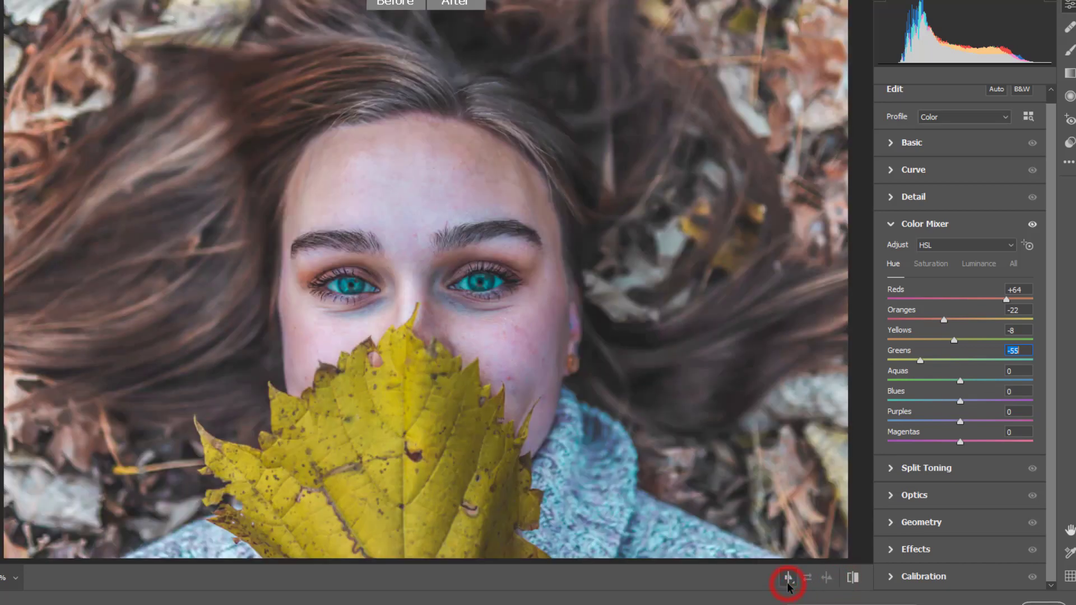
pyautogui.click(790, 580)
pyautogui.click(790, 581)
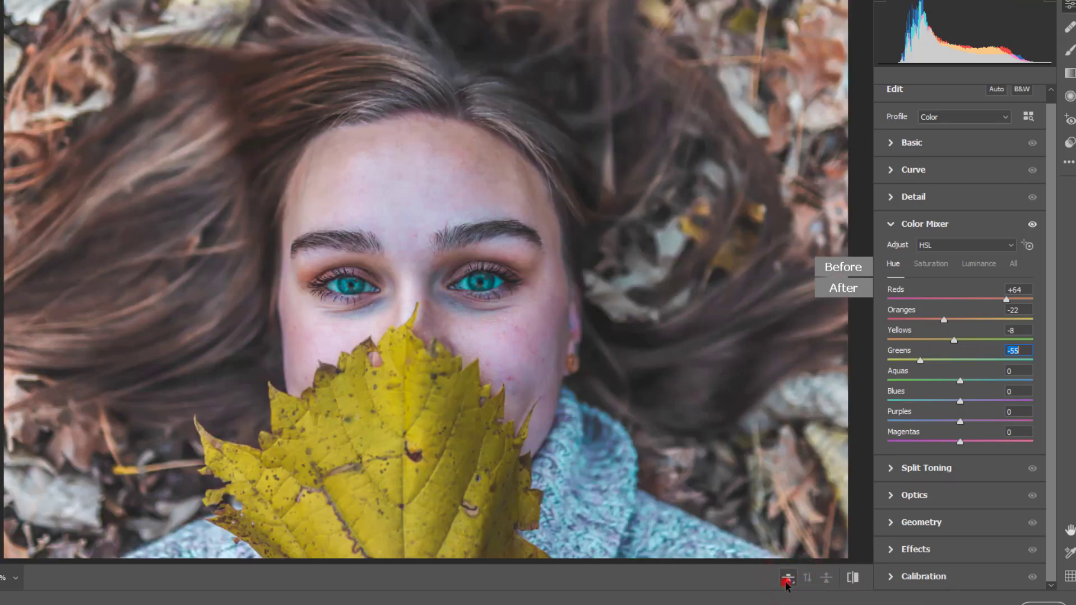
pyautogui.click(789, 580)
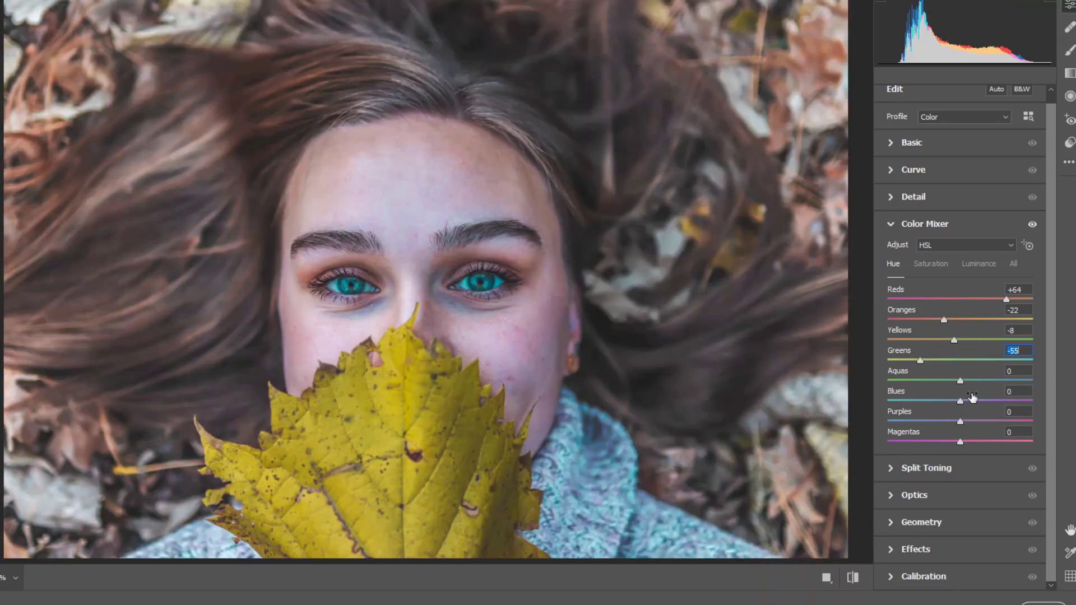
# Step: Set the Color Mixer hues to Magentas +8, Oranges -27 and Yellows -37
pyautogui.moveTo(961, 441)
pyautogui.mouseDown()
pyautogui.moveTo(975, 443)
pyautogui.moveTo(964, 459)
pyautogui.mouseUp()
pyautogui.moveTo(943, 318); pyautogui.dragTo(908, 308)
pyautogui.moveTo(938, 307); pyautogui.dragTo(932, 342)
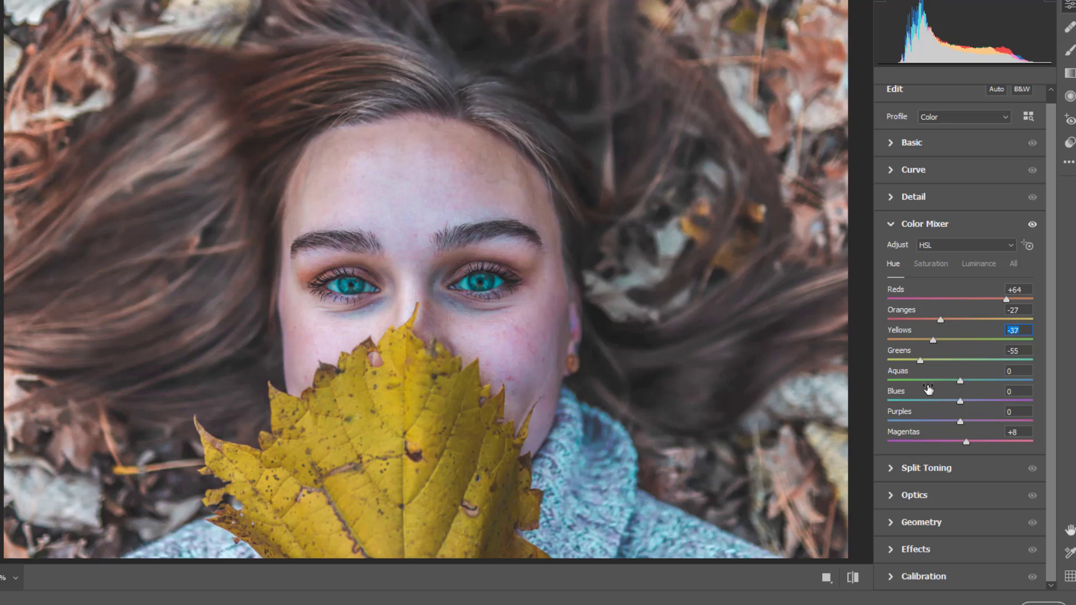
# Step: Increase the sharpening in the Camera Raw detail settings
pyautogui.click(895, 202)
pyautogui.moveTo(892, 239); pyautogui.dragTo(926, 241)
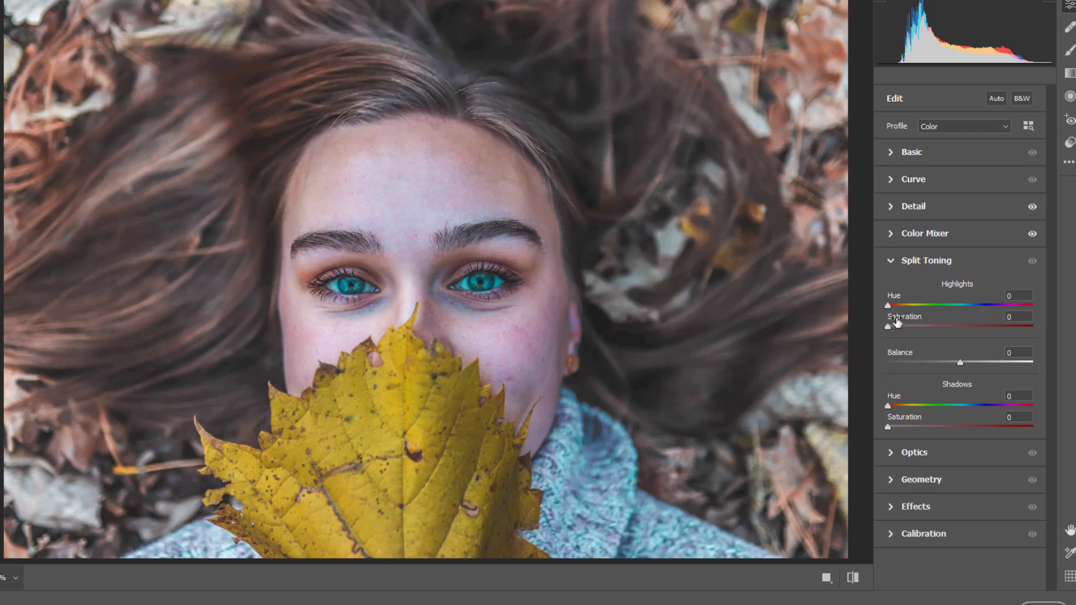
# Step: Set the split toning highlights to hue 76 and saturation 18, and the balance to 5
pyautogui.moveTo(890, 324); pyautogui.dragTo(914, 327)
pyautogui.click(917, 306)
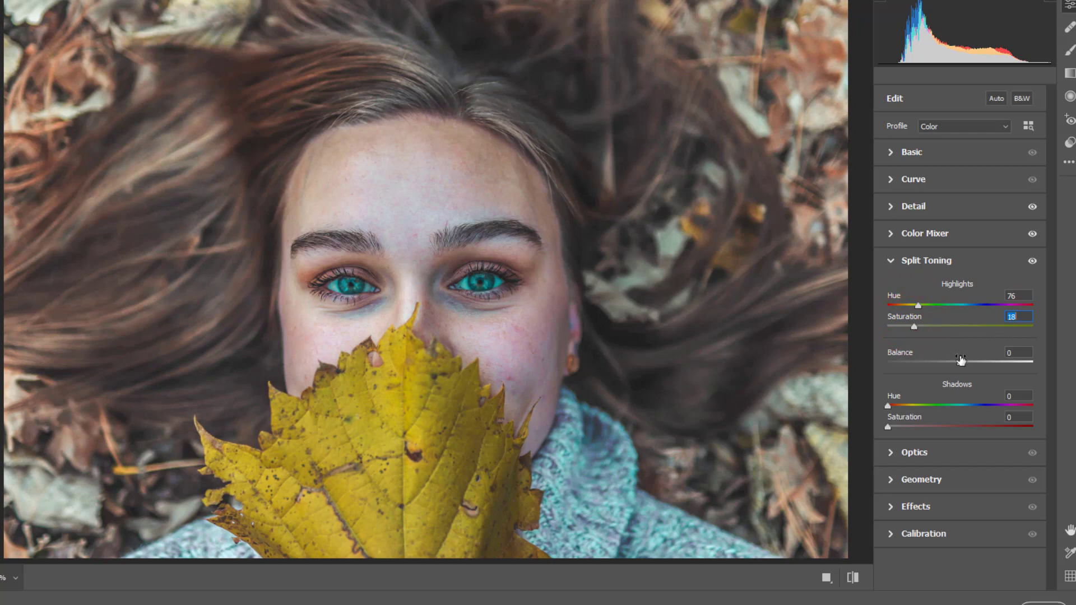
pyautogui.moveTo(960, 363)
pyautogui.mouseDown()
pyautogui.moveTo(918, 364)
pyautogui.moveTo(997, 364)
pyautogui.moveTo(964, 366)
pyautogui.mouseUp()
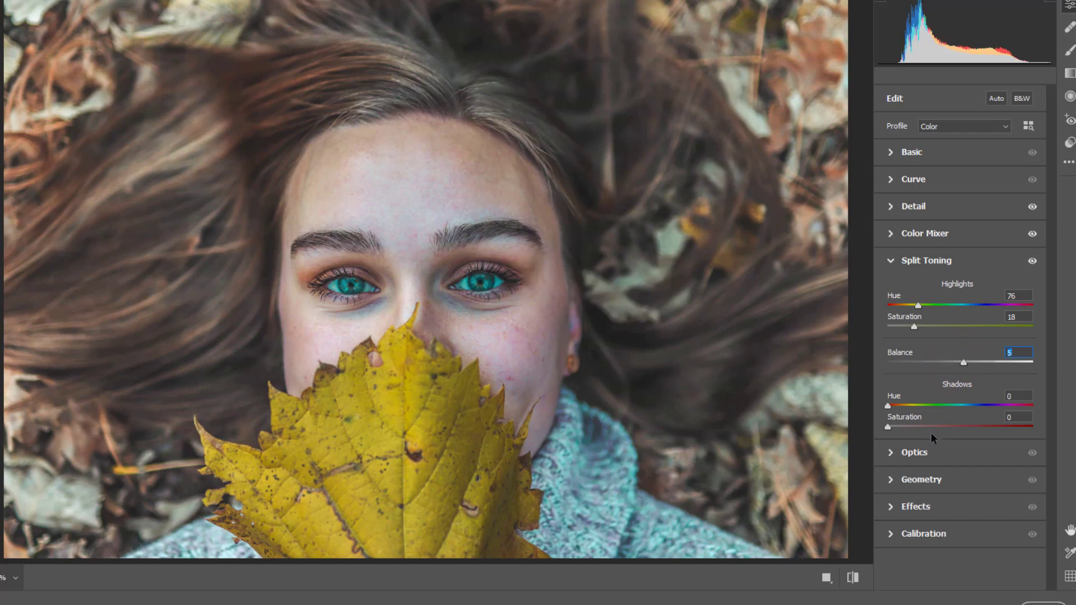
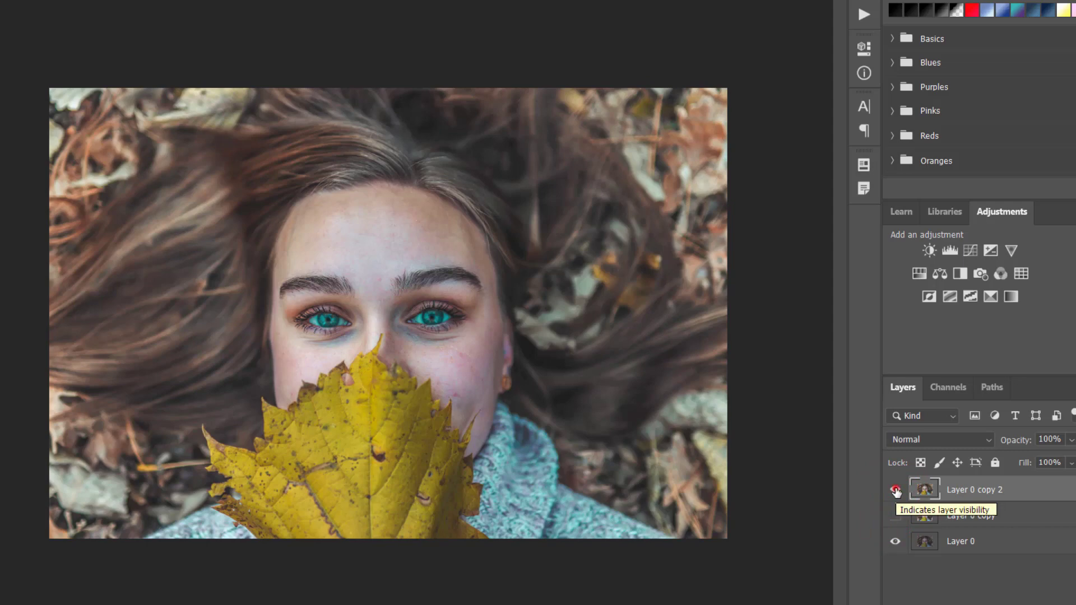
# Step: Compare the photo with and without Layer 0 copy 2, and make Layer 0 copy visible
pyautogui.click(895, 489)
pyautogui.click(896, 490)
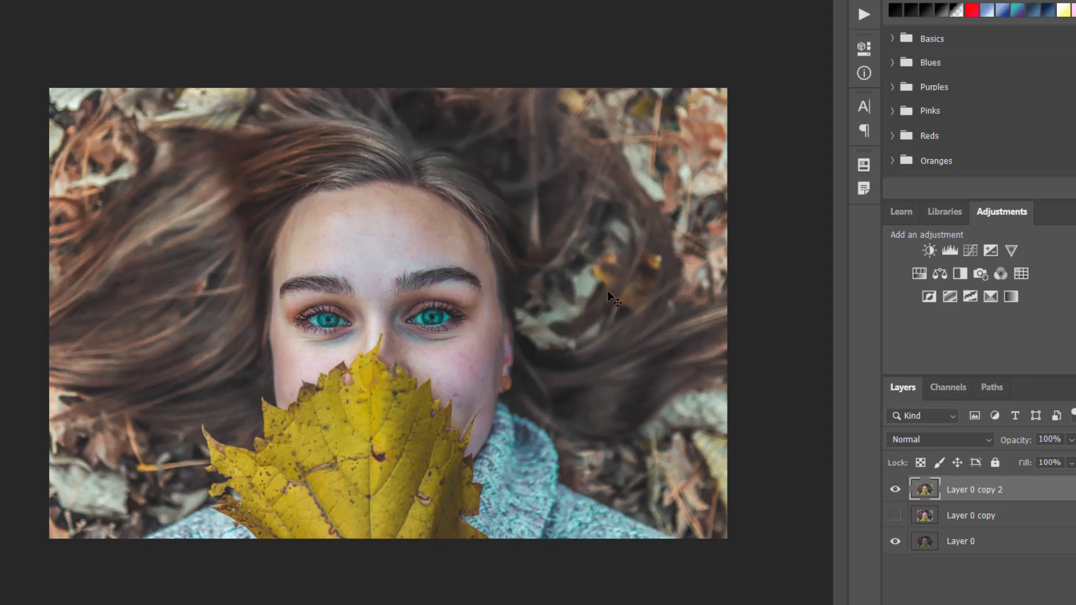
pyautogui.click(895, 515)
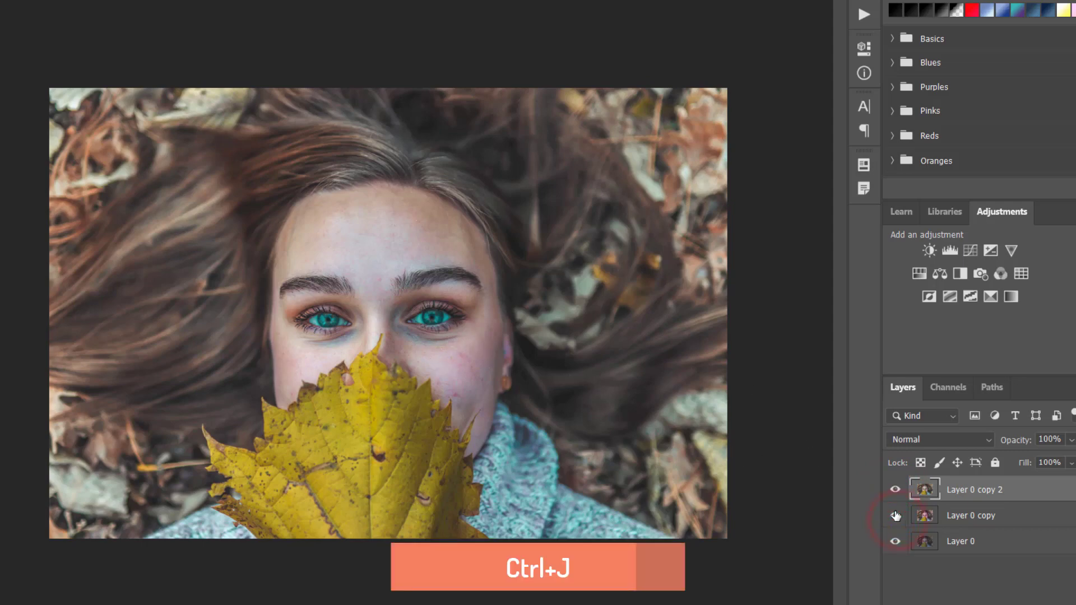
# Step: Duplicate Layer 0 copy 2 and open the Camera Raw filter on the duplicate
pyautogui.hotkey('ctrl', 'j')
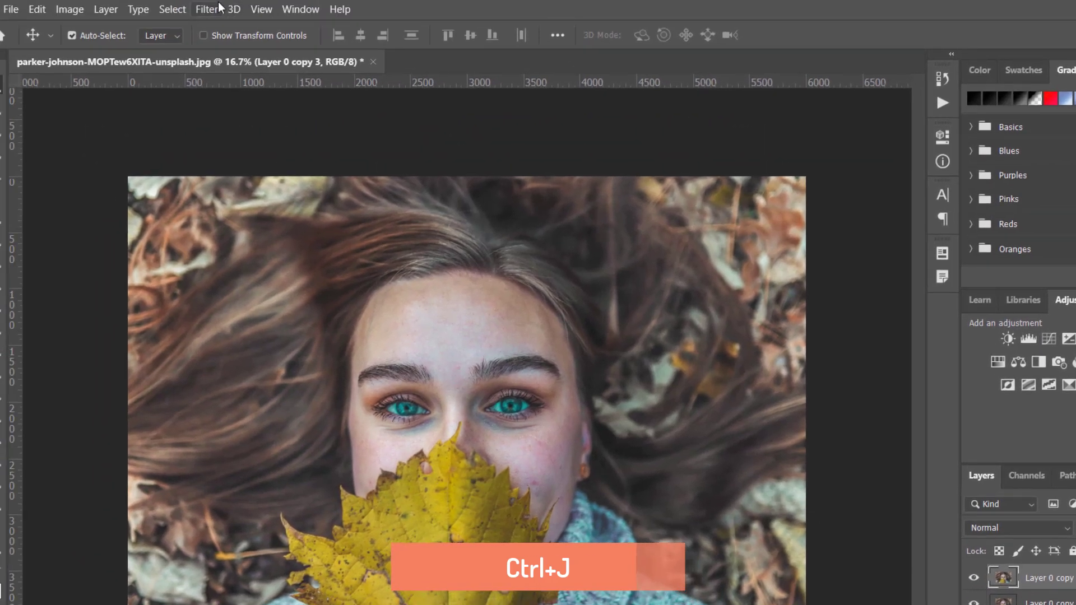
pyautogui.click(219, 9)
pyautogui.click(312, 100)
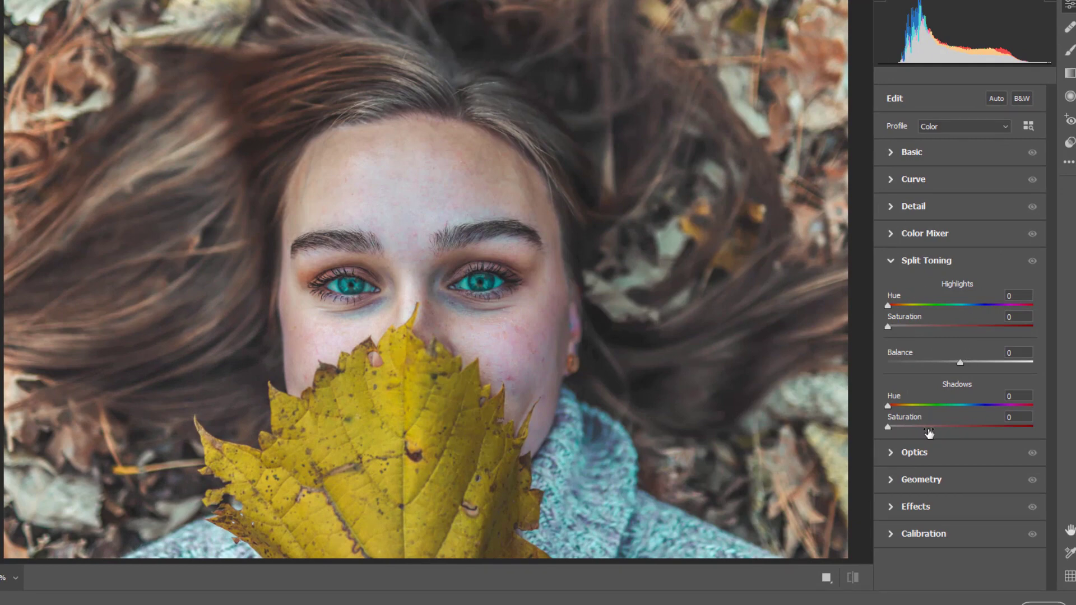
# Step: Set the Calibration to Red Primary hue -2 and saturation +33, Green Primary hue and saturation +6, Blue Primary hue -5 and saturation +16
pyautogui.click(889, 453)
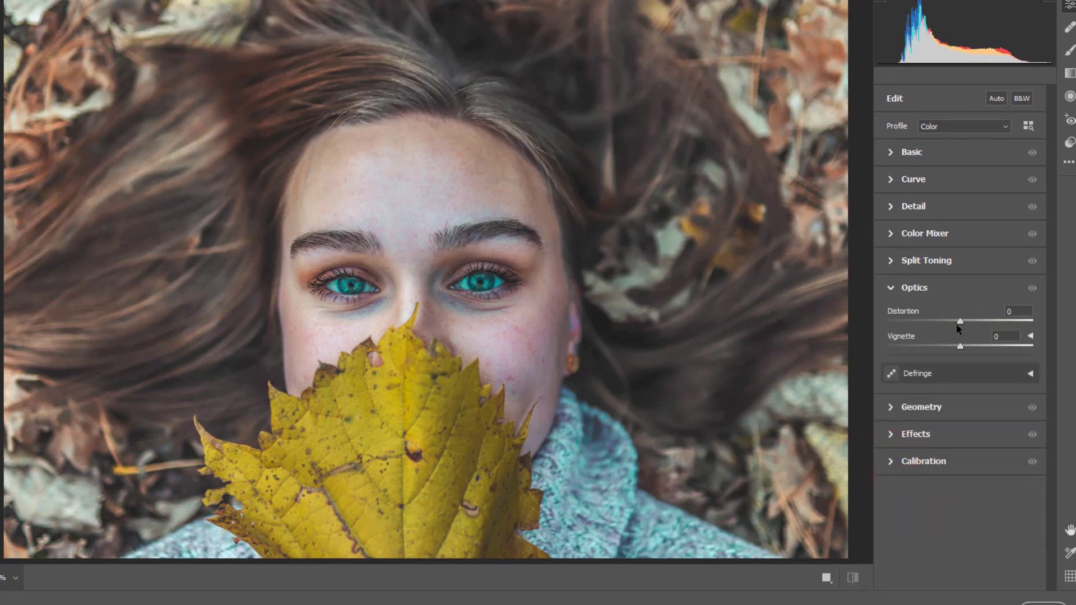
pyautogui.click(896, 435)
pyautogui.click(887, 427)
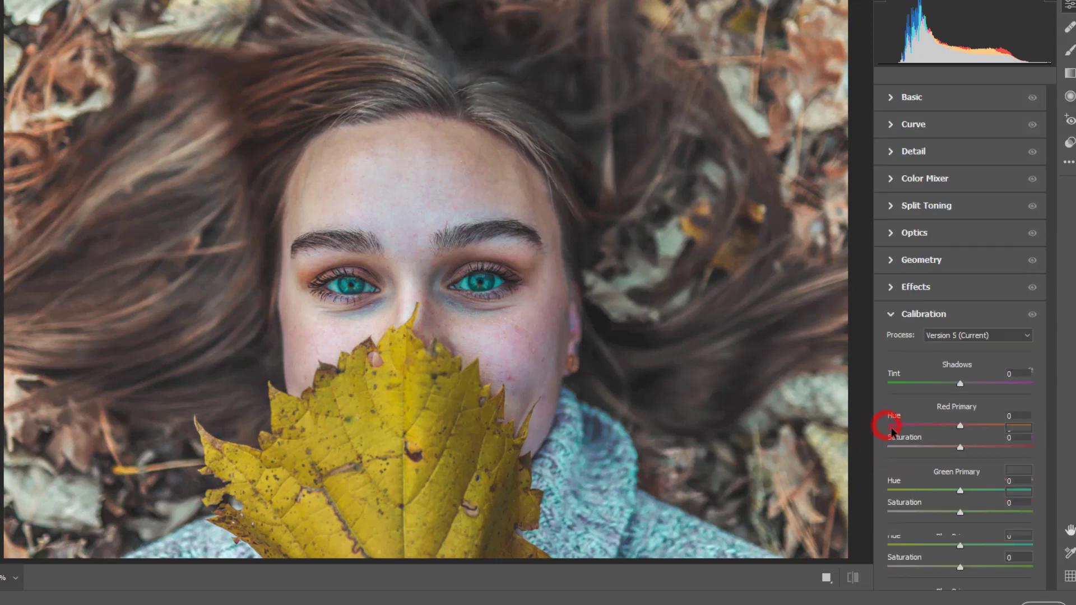
pyautogui.click(893, 426)
pyautogui.moveTo(894, 427); pyautogui.dragTo(982, 453)
pyautogui.moveTo(961, 492); pyautogui.dragTo(966, 517)
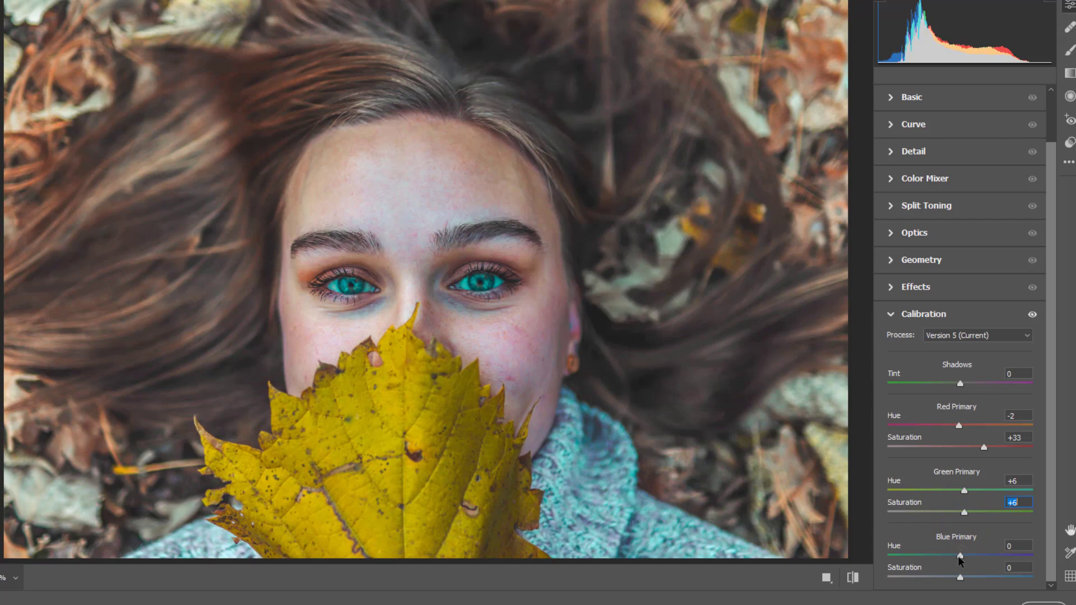
pyautogui.moveTo(960, 556)
pyautogui.mouseDown()
pyautogui.moveTo(921, 552)
pyautogui.moveTo(999, 554)
pyautogui.moveTo(947, 542)
pyautogui.moveTo(965, 543)
pyautogui.moveTo(963, 576)
pyautogui.moveTo(942, 576)
pyautogui.moveTo(972, 578)
pyautogui.moveTo(959, 556)
pyautogui.mouseUp()
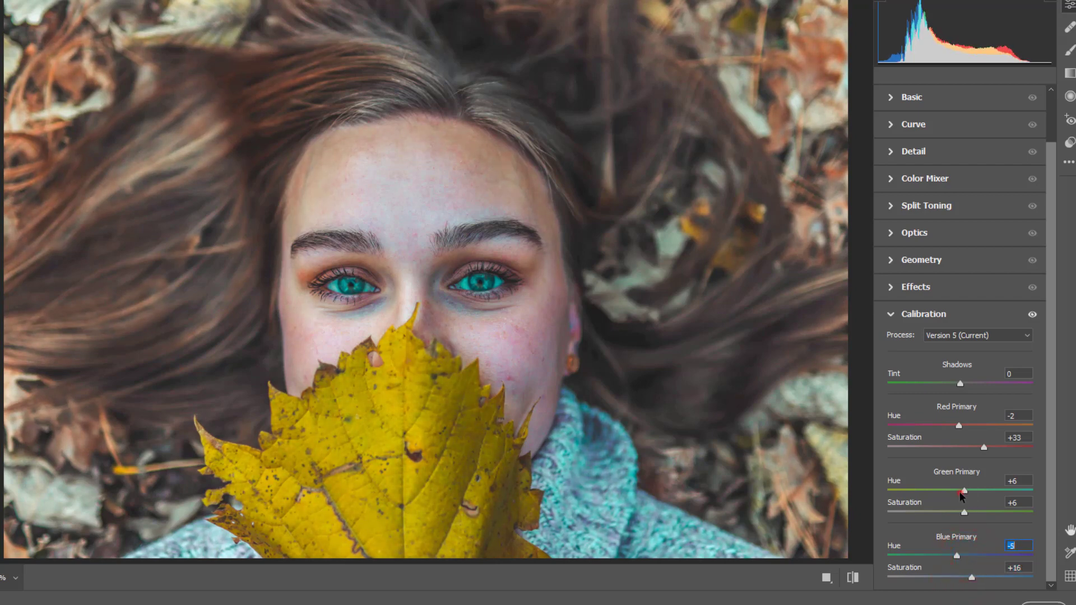
# Step: Refine the Calibration to Green Primary hue +8 and saturation +12, Red Primary hue +6 and saturation +27, and Shadows tint +5
pyautogui.moveTo(961, 496); pyautogui.dragTo(973, 520)
pyautogui.moveTo(984, 448); pyautogui.dragTo(963, 425)
pyautogui.moveTo(960, 384)
pyautogui.mouseDown()
pyautogui.moveTo(1004, 393)
pyautogui.moveTo(892, 386)
pyautogui.moveTo(978, 386)
pyautogui.moveTo(965, 390)
pyautogui.mouseUp()
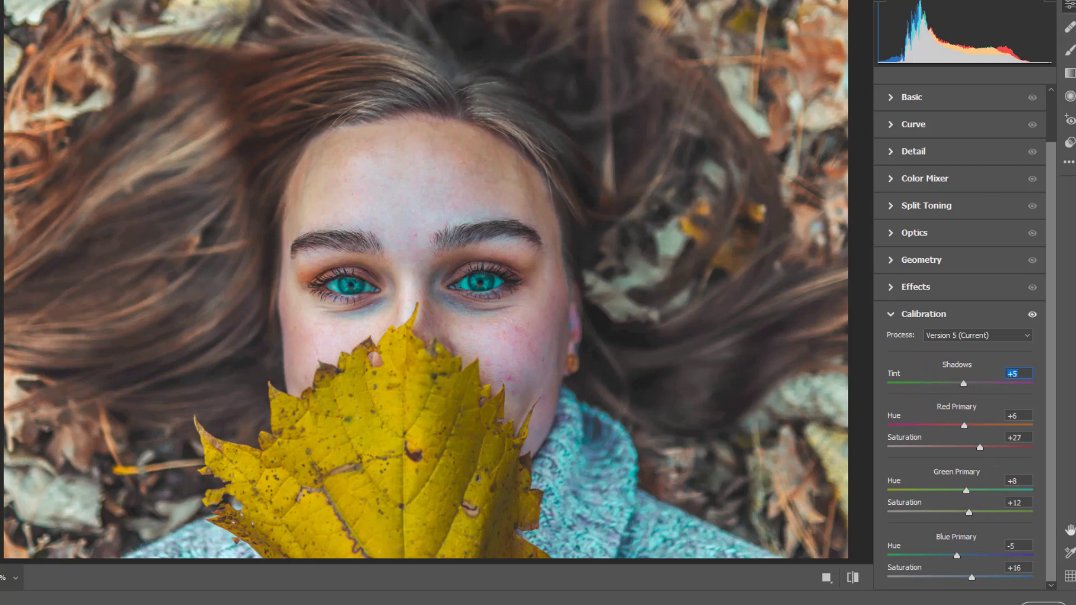
# Step: Compare the photo before and after side by side and apply the Camera Raw calibration to Layer 0 copy 3
pyautogui.click(826, 578)
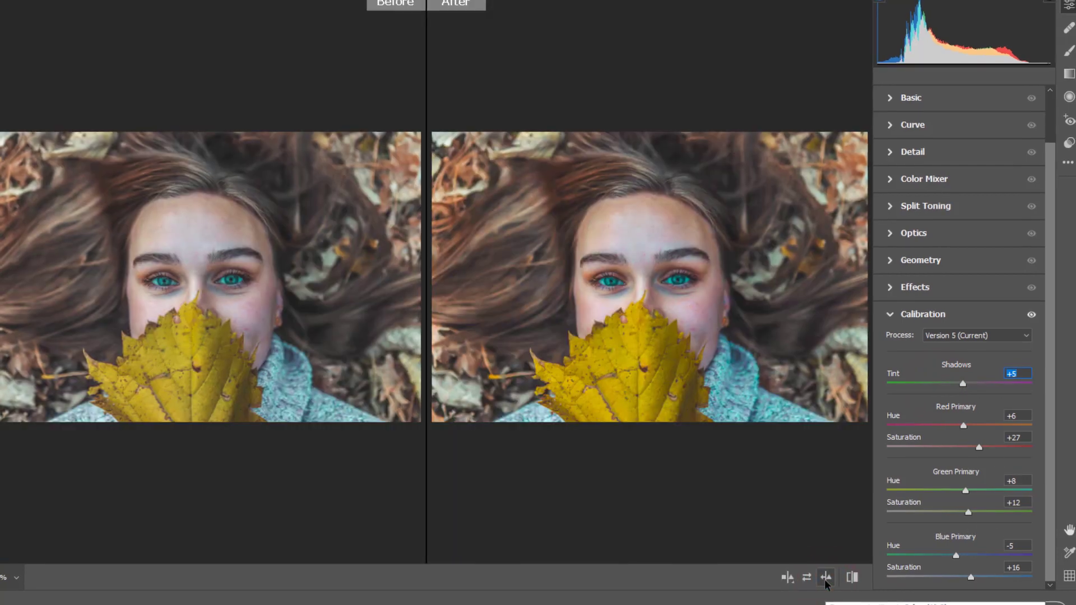
pyautogui.click(826, 579)
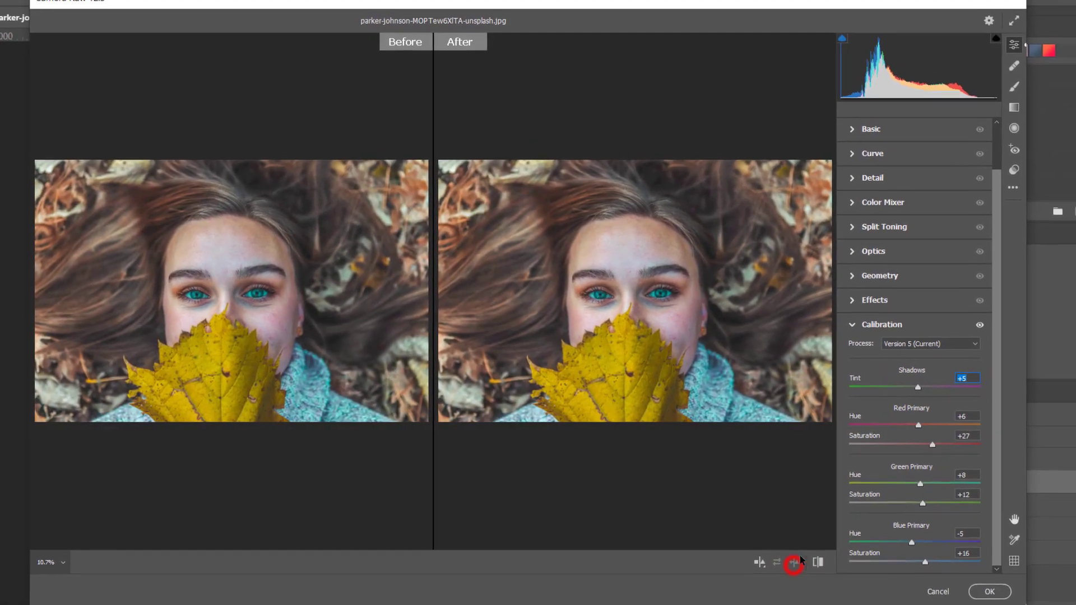
pyautogui.click(998, 598)
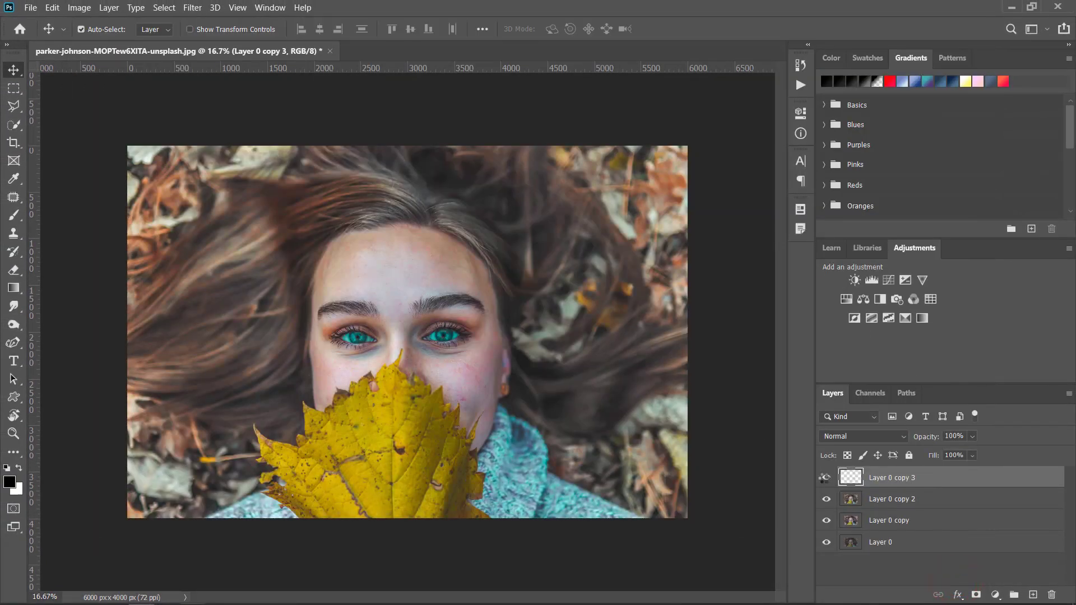
# Step: Compare the photo with and without Layer 0 copy 3 by toggling the layer's visibility
pyautogui.click(827, 478)
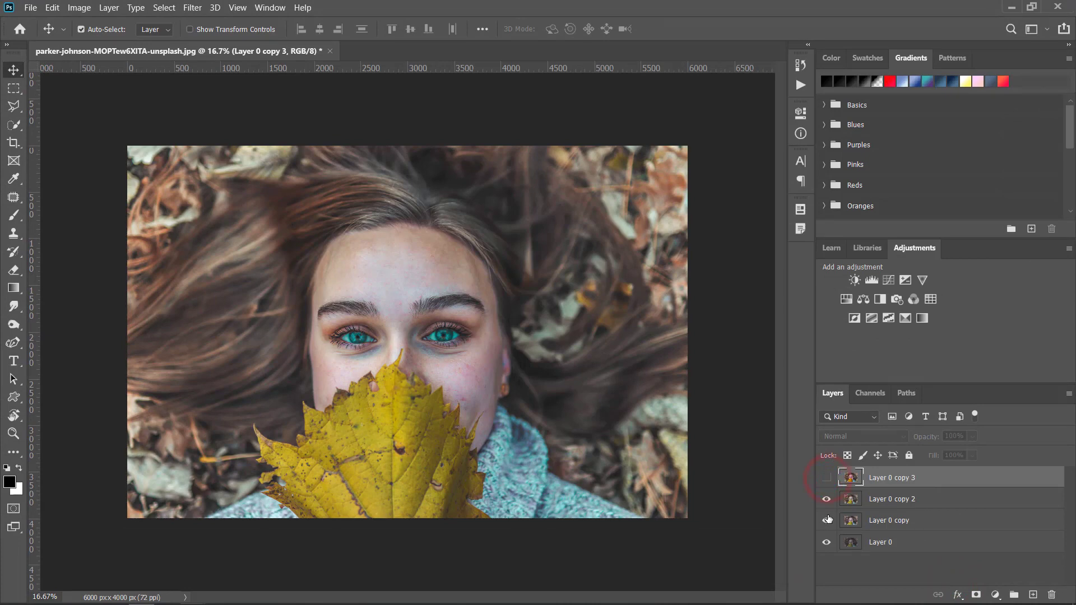
pyautogui.click(827, 520)
pyautogui.click(828, 477)
pyautogui.click(828, 479)
pyautogui.click(828, 478)
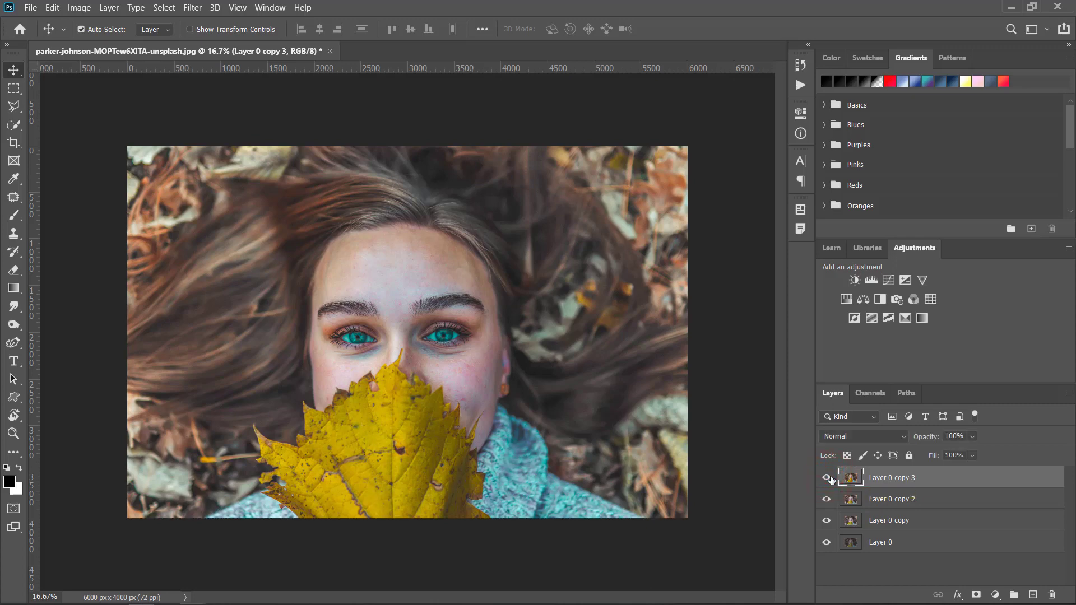
pyautogui.click(828, 478)
pyautogui.click(828, 478)
# Step: Set the opacity of Layer 0 copy 3 to about 55% and compare the photo with and without it
pyautogui.click(972, 438)
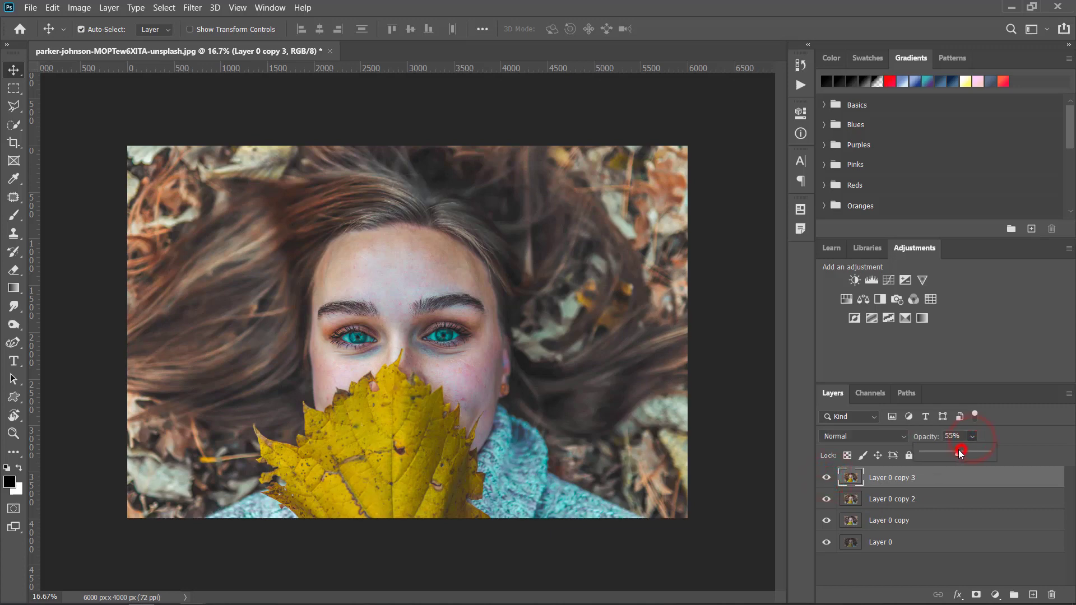
pyautogui.moveTo(958, 452); pyautogui.dragTo(958, 451)
pyautogui.click(828, 479)
pyautogui.click(827, 478)
pyautogui.click(828, 478)
# Step: Group Layer 0 copy 3 with Layer 0 copy 2 and replace the visible group with a merged duplicate, hiding the original
pyautogui.keyDown('ctrl'); pyautogui.click(914, 499); pyautogui.keyUp('ctrl')
pyautogui.hotkey('ctrl', 'g')
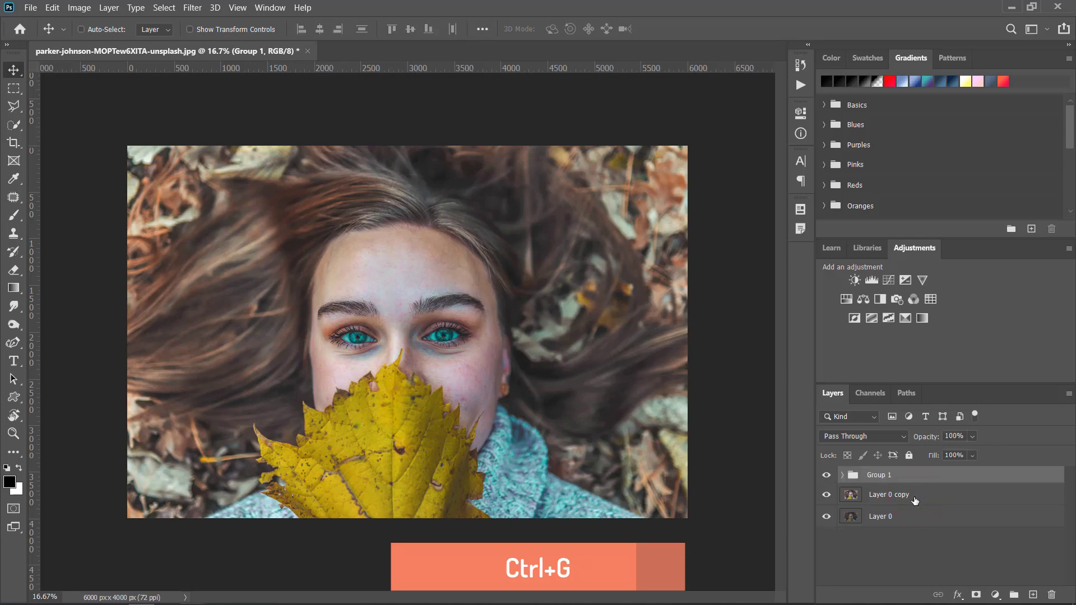
pyautogui.hotkey('ctrl', 'j')
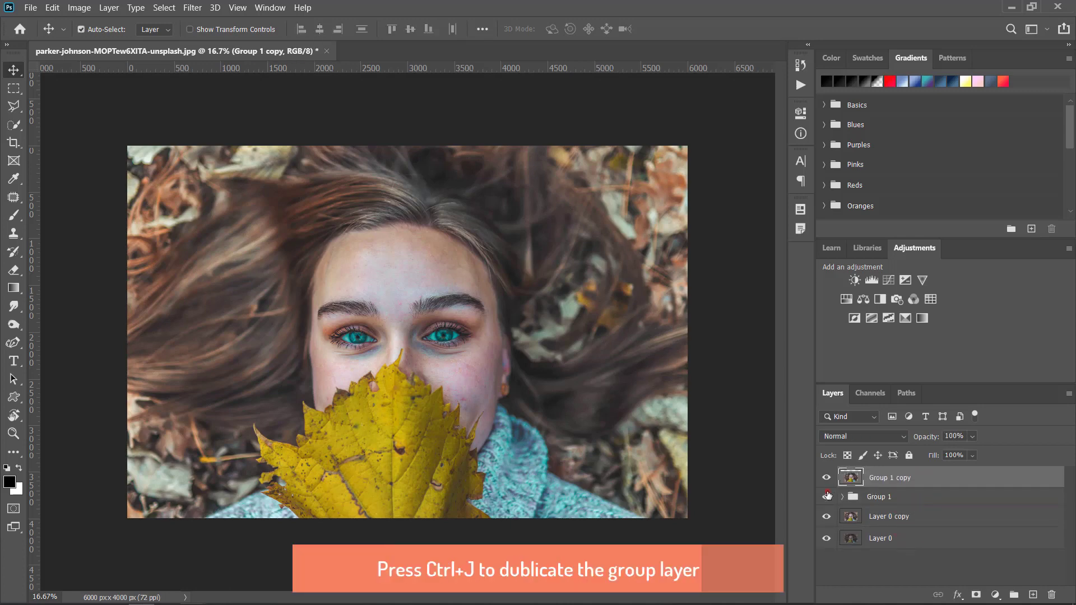
pyautogui.click(827, 496)
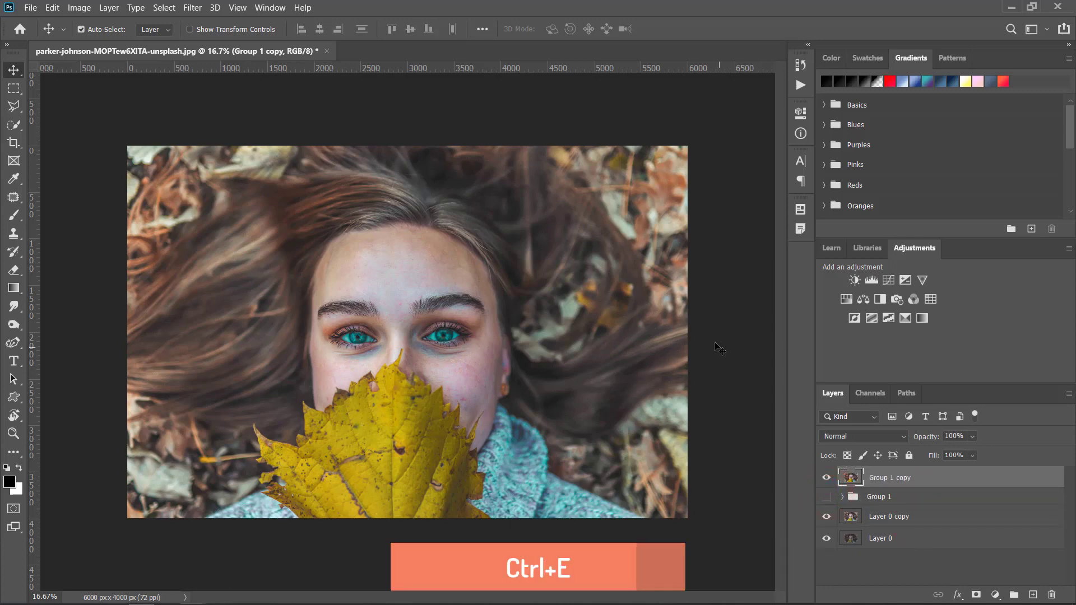
# Step: Duplicate the merged Group 1 copy layer and open the Camera Raw filter on the duplicate
pyautogui.hotkey('ctrl', 'j')
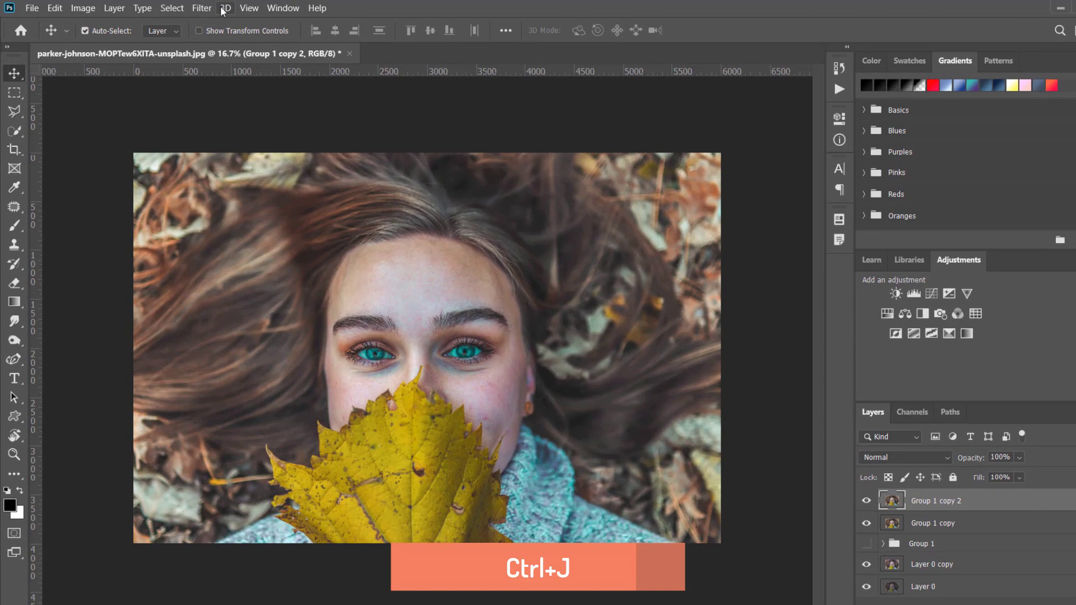
pyautogui.click(192, 7)
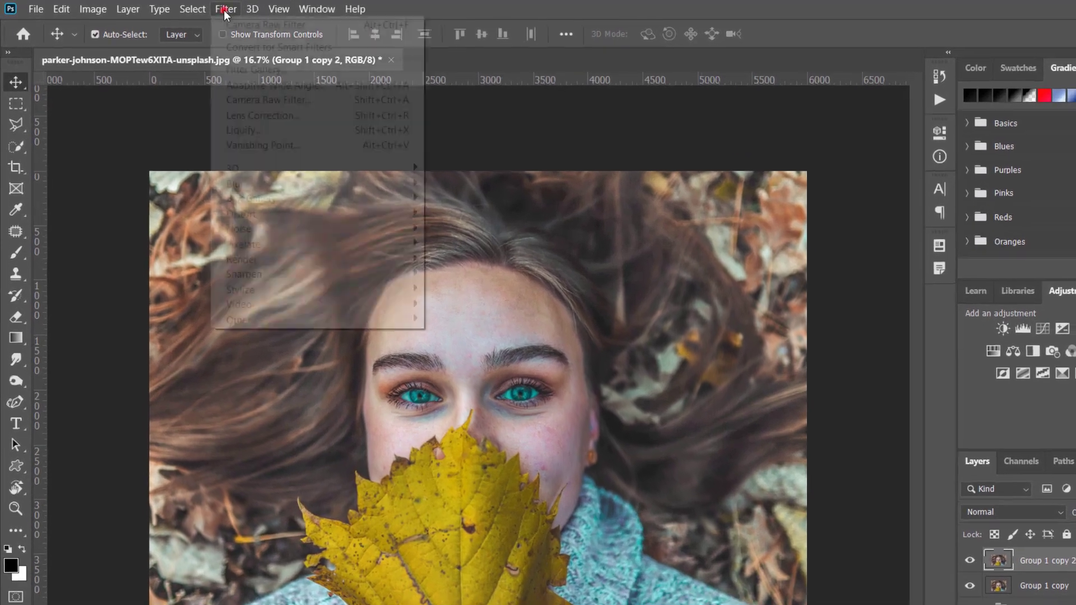
pyautogui.click(319, 84)
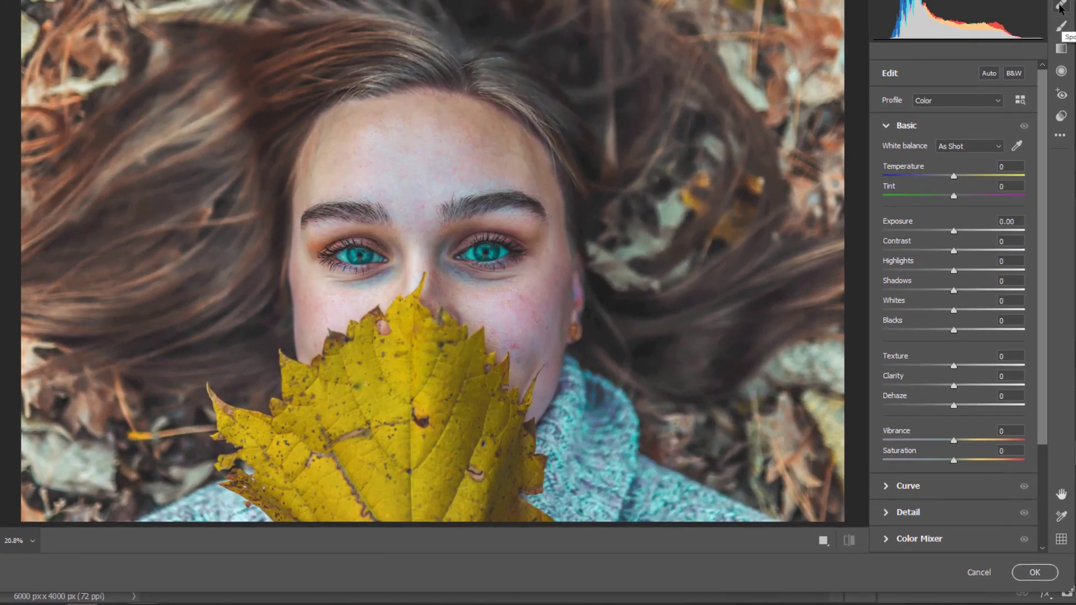
# Step: Set the spot removal brush in Heal mode to size 12 and heal a blemish on the cheek near the earring
pyautogui.click(1061, 5)
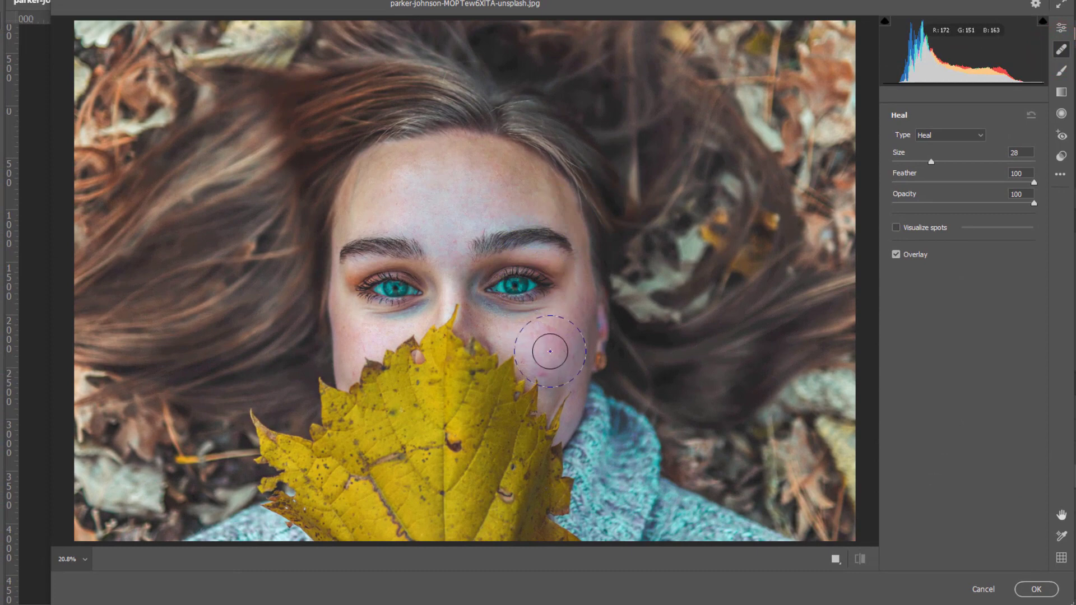
pyautogui.press('[')
pyautogui.press('[')
pyautogui.press('[')
pyautogui.press('[')
pyautogui.press('alt')
pyautogui.click(549, 366)
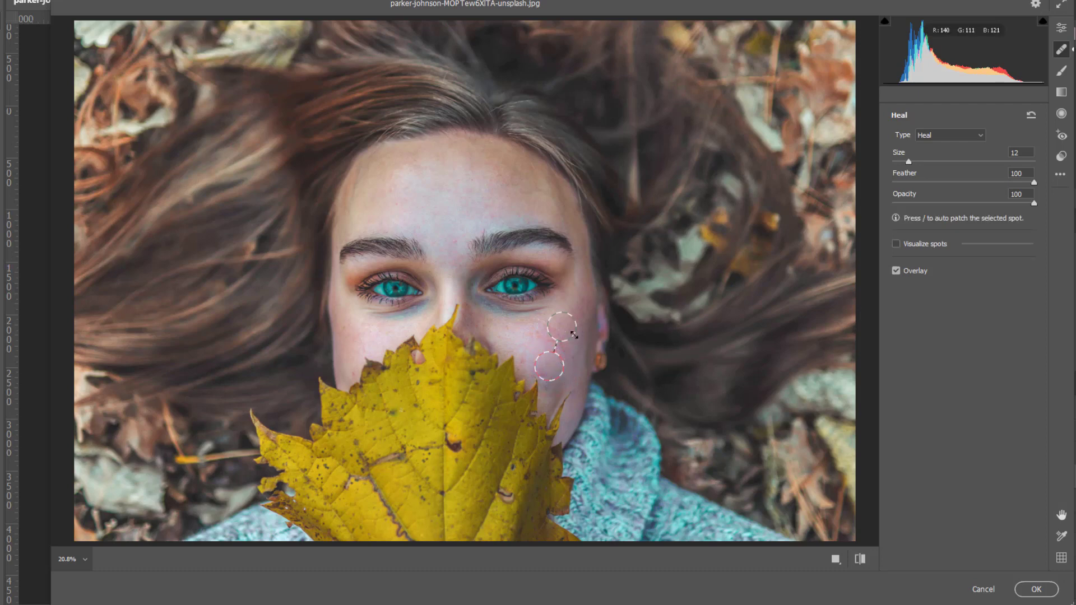
# Step: Adjust the healed cheek spot and its sampled area, and heal the remaining blemishes on that cheek
pyautogui.moveTo(570, 328); pyautogui.dragTo(580, 331)
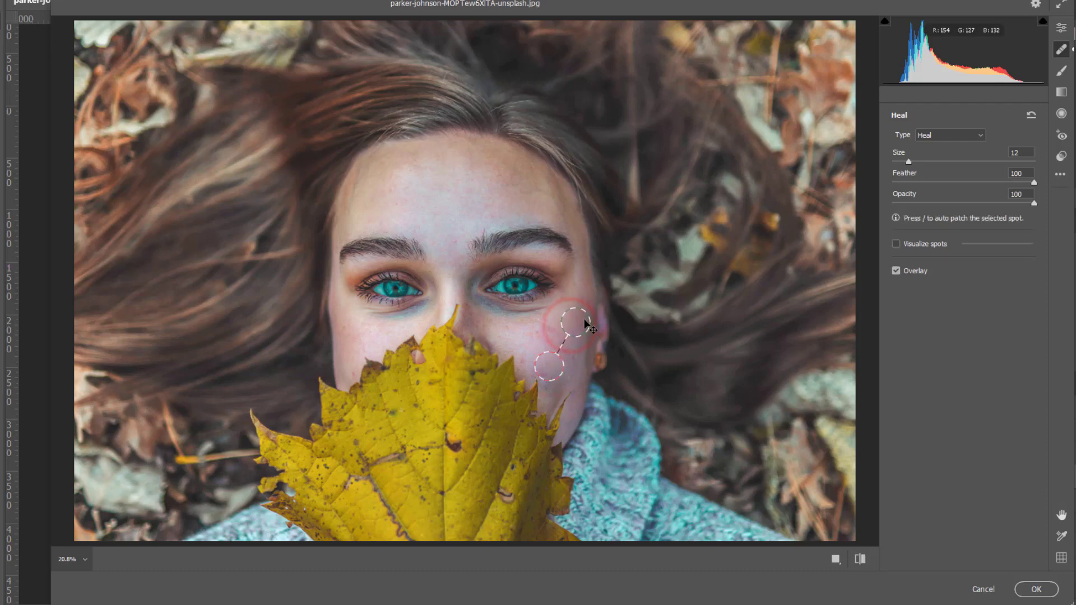
pyautogui.click(584, 319)
pyautogui.click(548, 364)
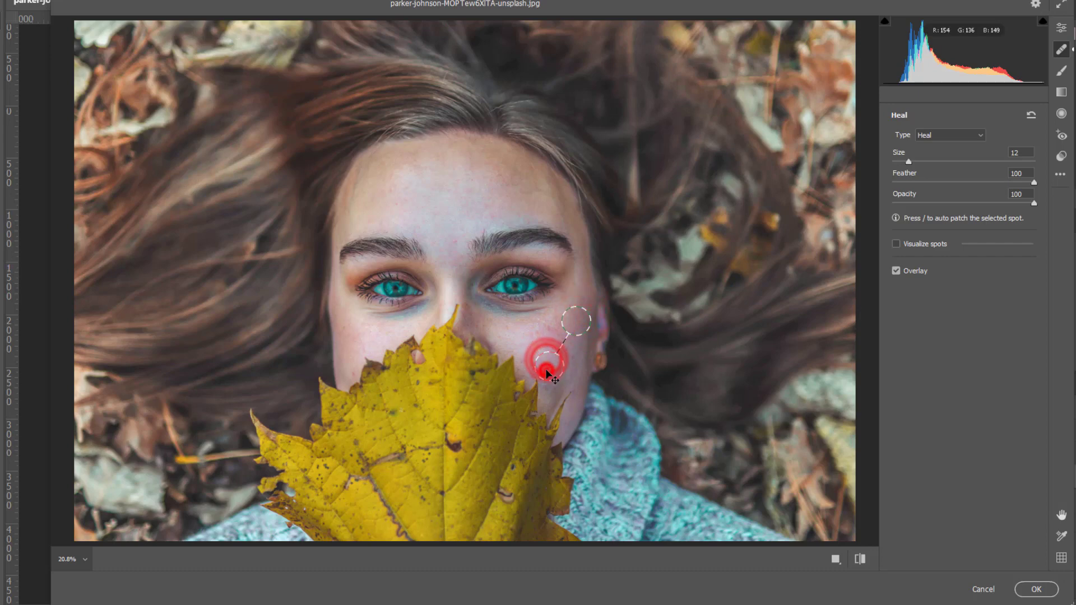
pyautogui.moveTo(546, 370); pyautogui.dragTo(553, 385)
pyautogui.click(572, 351)
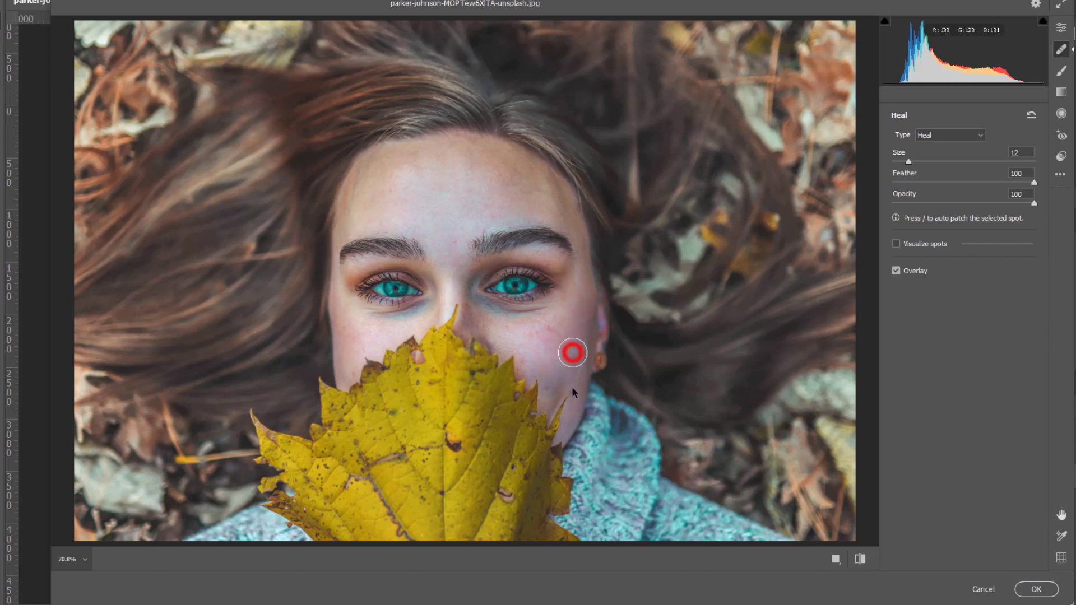
pyautogui.moveTo(552, 381); pyautogui.dragTo(557, 389)
pyautogui.click(546, 339)
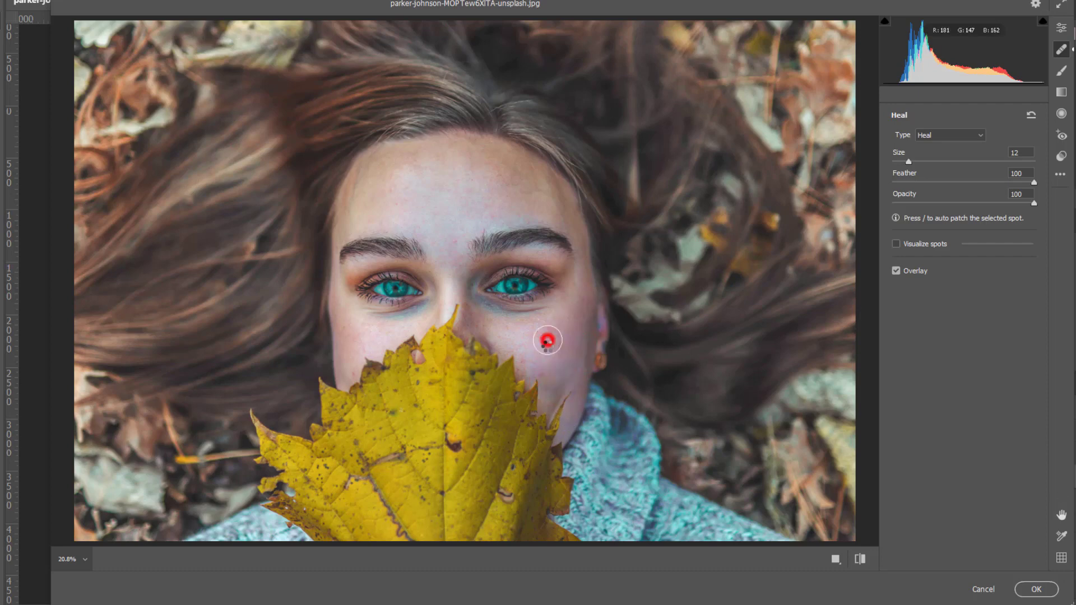
# Step: Heal the blemishes across the forehead and between the eyebrows, plus one on the opposite cheek
pyautogui.click(491, 174)
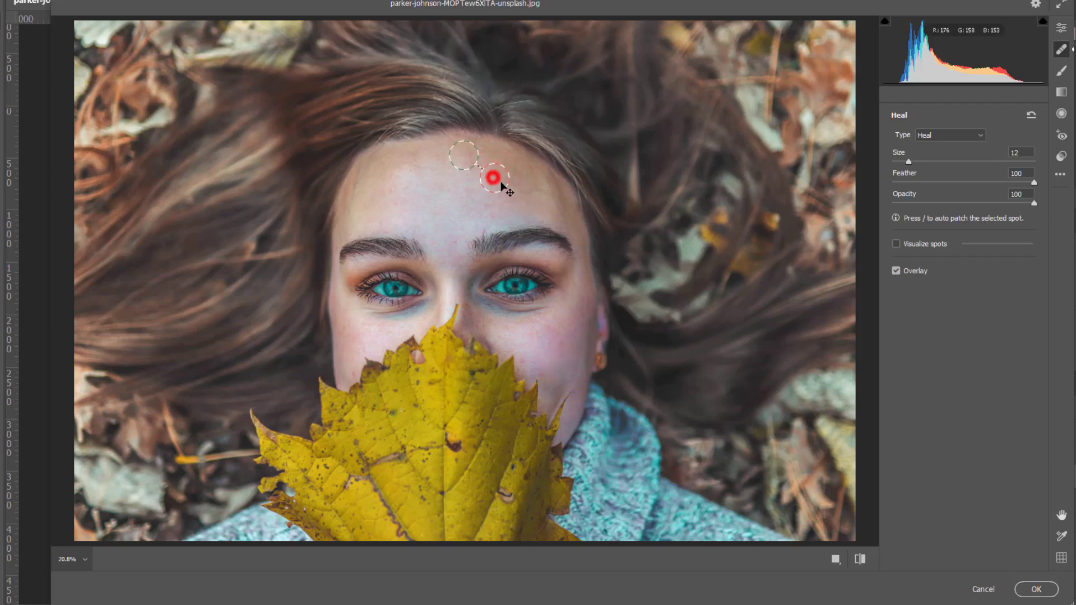
pyautogui.moveTo(495, 182); pyautogui.dragTo(502, 188)
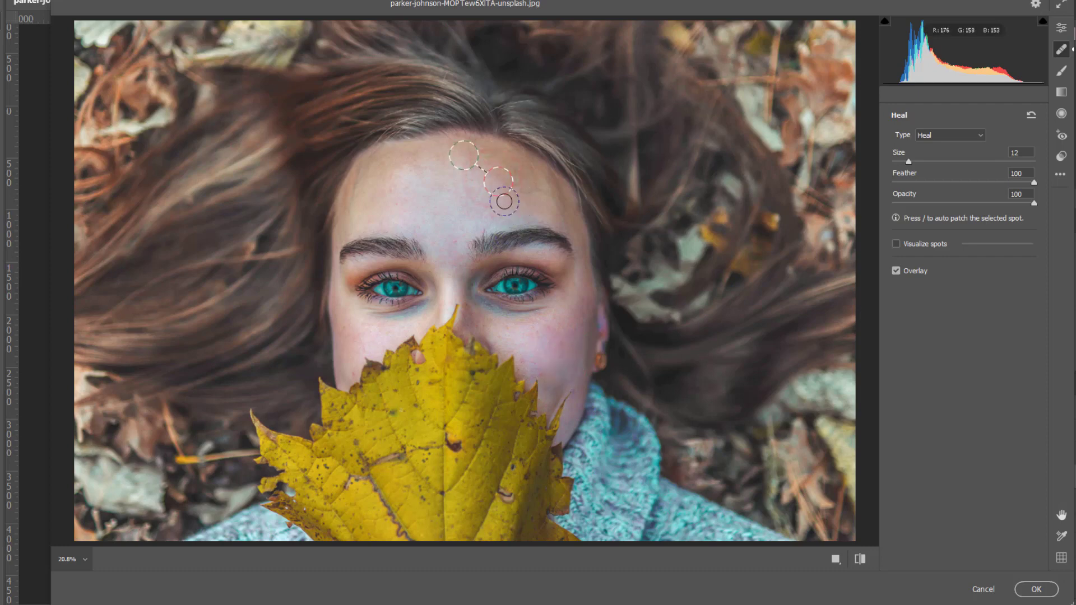
pyautogui.click(457, 227)
pyautogui.click(415, 198)
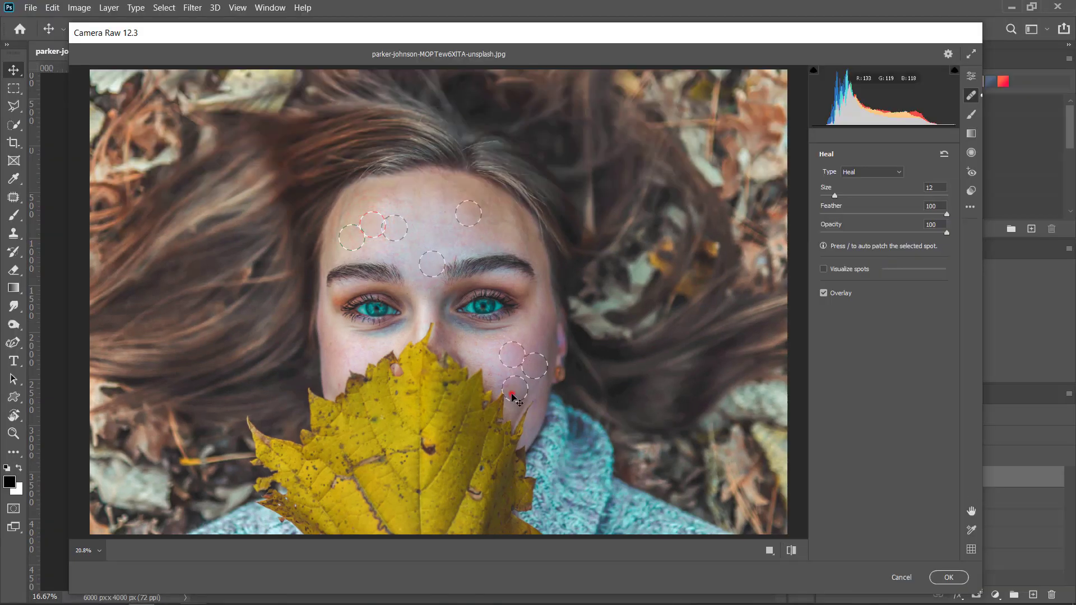
pyautogui.click(478, 239)
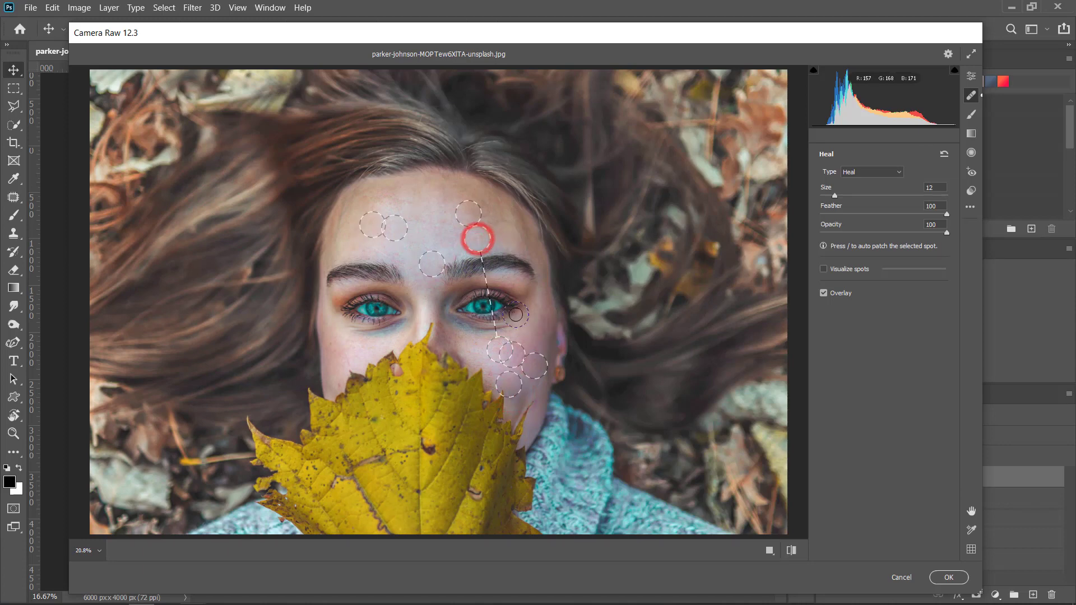
pyautogui.click(337, 347)
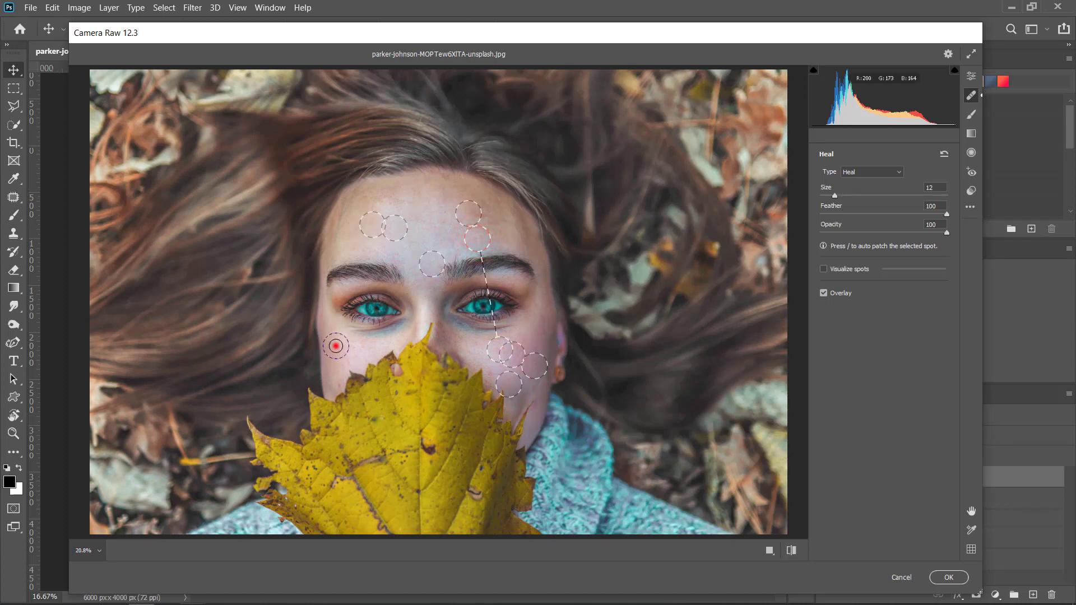
# Step: Try to reposition the healed spot on the cheek opposite the earring, and undo the last cheek heals
pyautogui.moveTo(354, 351)
pyautogui.mouseDown()
pyautogui.moveTo(338, 344)
pyautogui.moveTo(345, 361)
pyautogui.mouseUp()
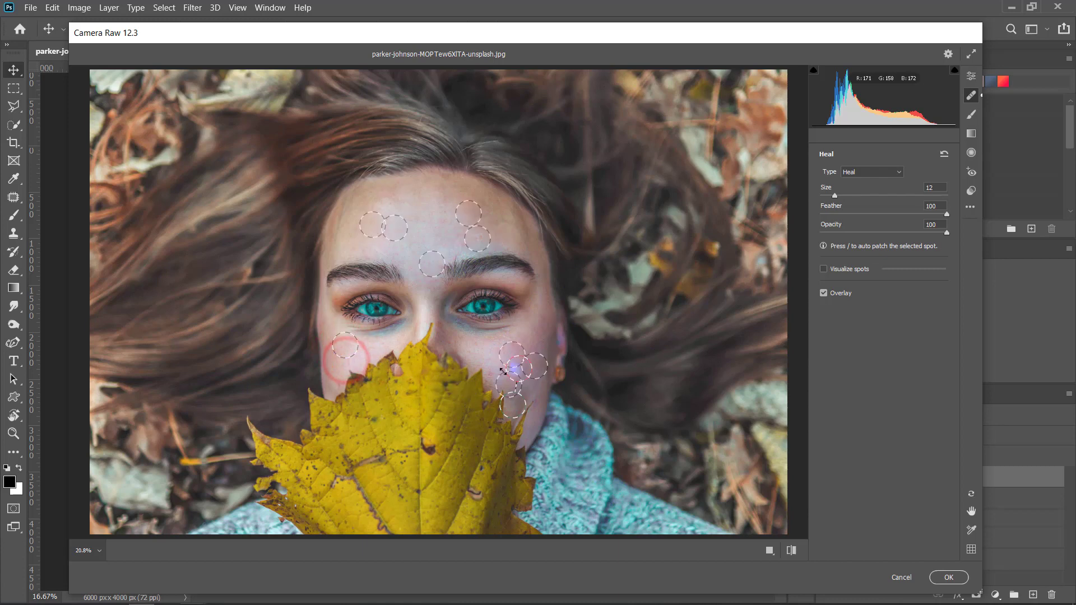
pyautogui.click(510, 381)
pyautogui.hotkey('ctrl', 'z')
pyautogui.hotkey('ctrl', 'z')
pyautogui.hotkey('ctrl', 'z')
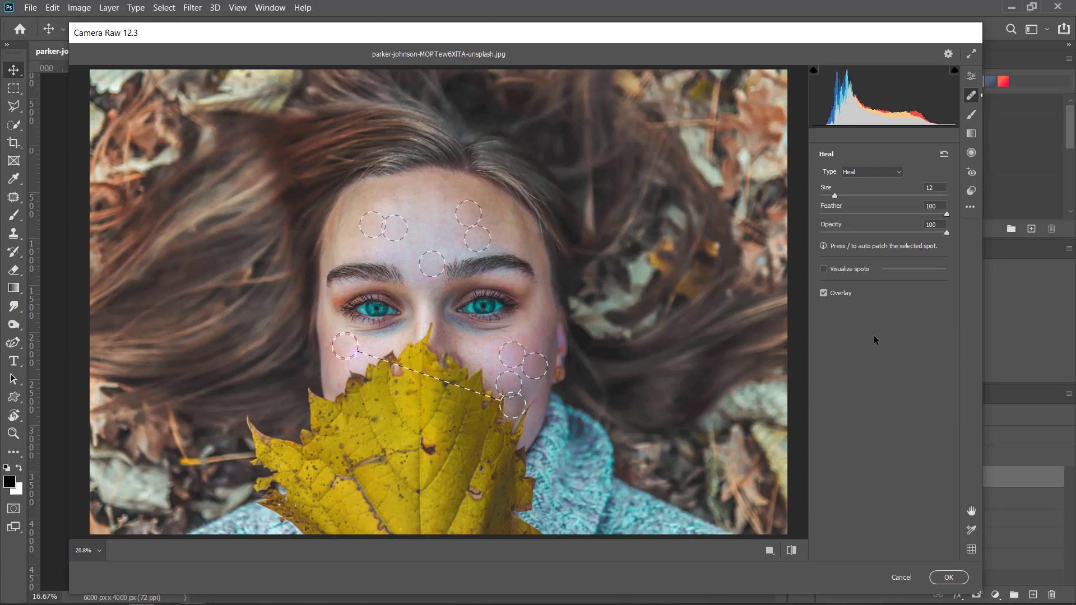
# Step: Heal another spot on the forehead, preview the image with Visualize spots, and apply the Camera Raw filter
pyautogui.click(483, 228)
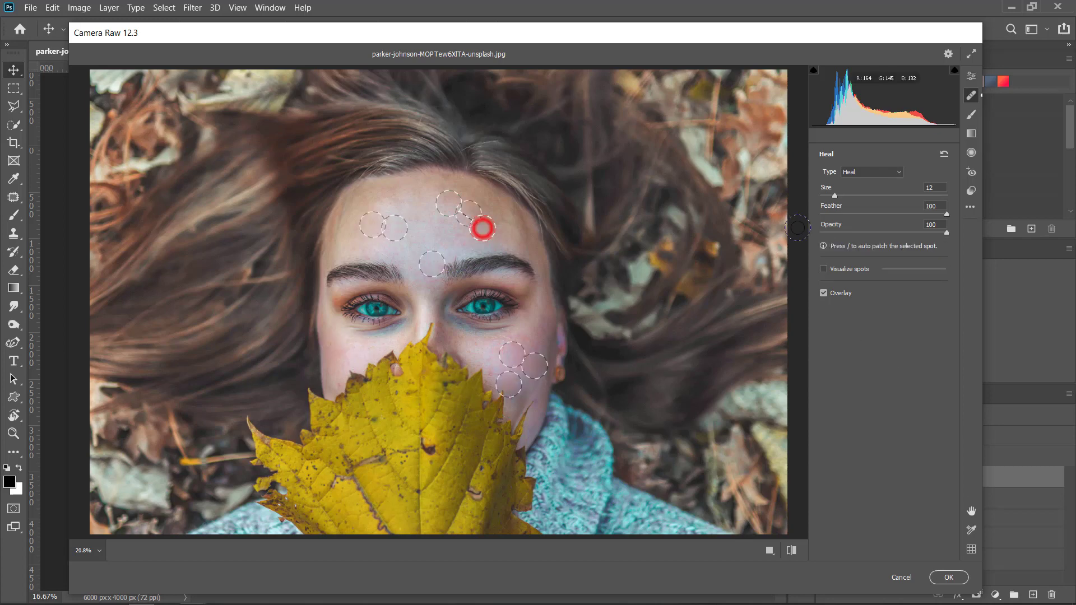
pyautogui.click(843, 268)
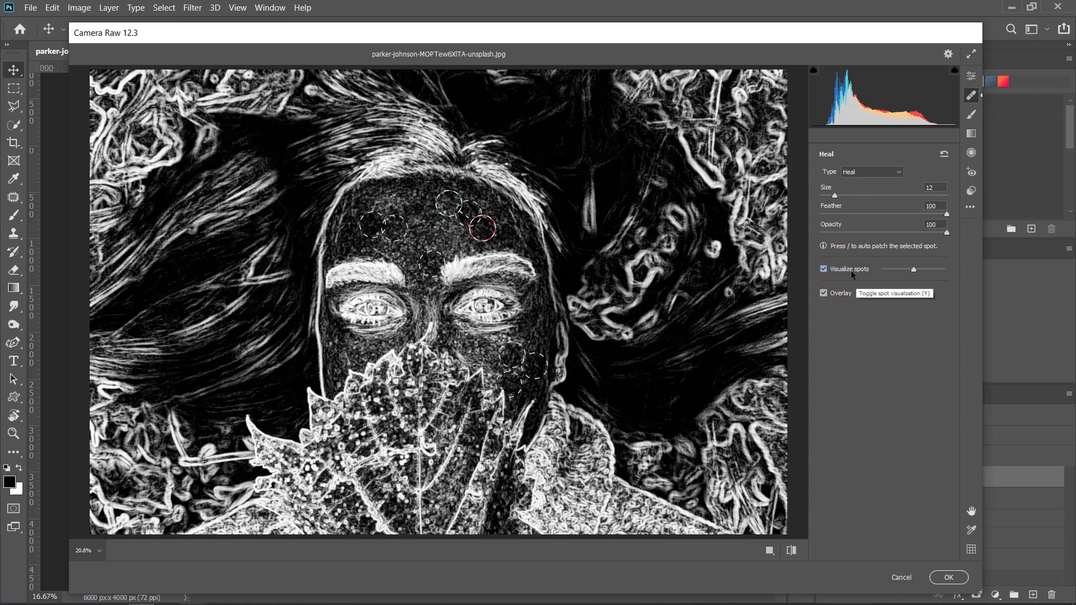
pyautogui.click(850, 270)
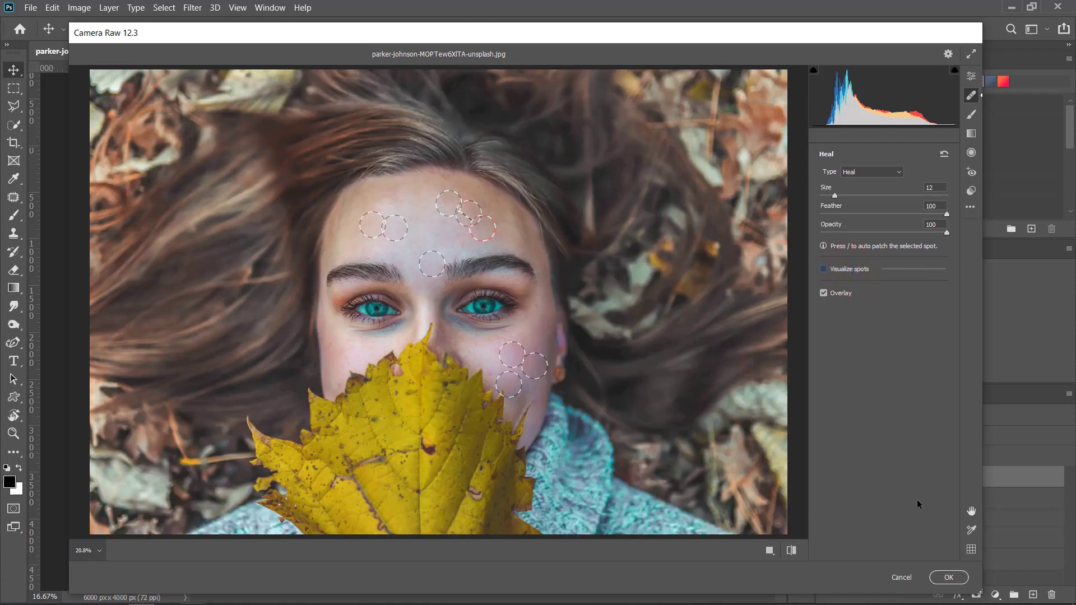
pyautogui.click(948, 577)
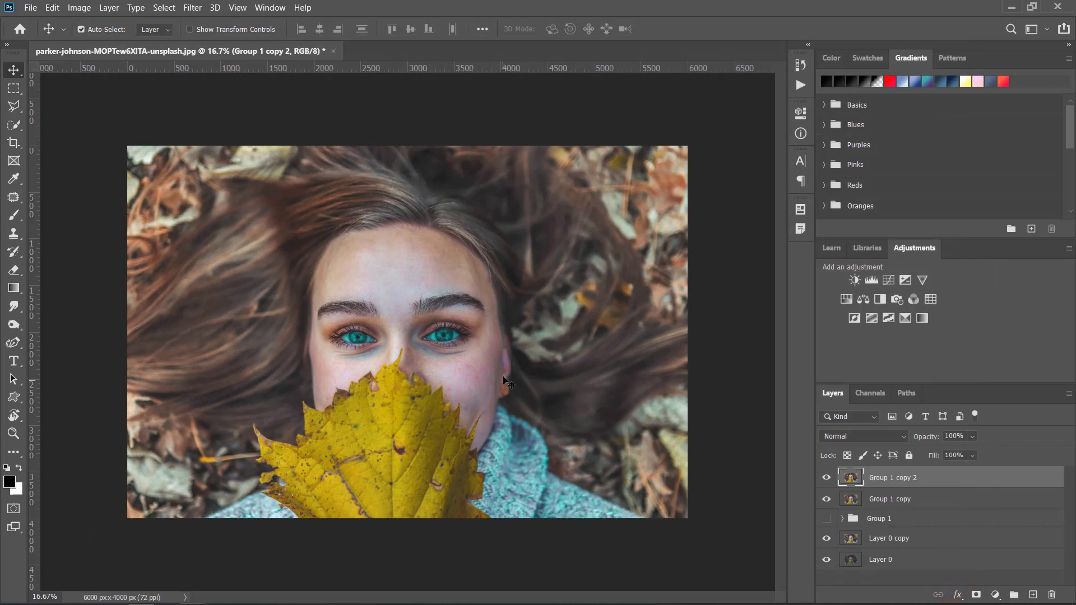
# Step: Reopen the Camera Raw filter on the Group 1 copy 2 layer and activate Heal spot removal at size 7
pyautogui.click(192, 7)
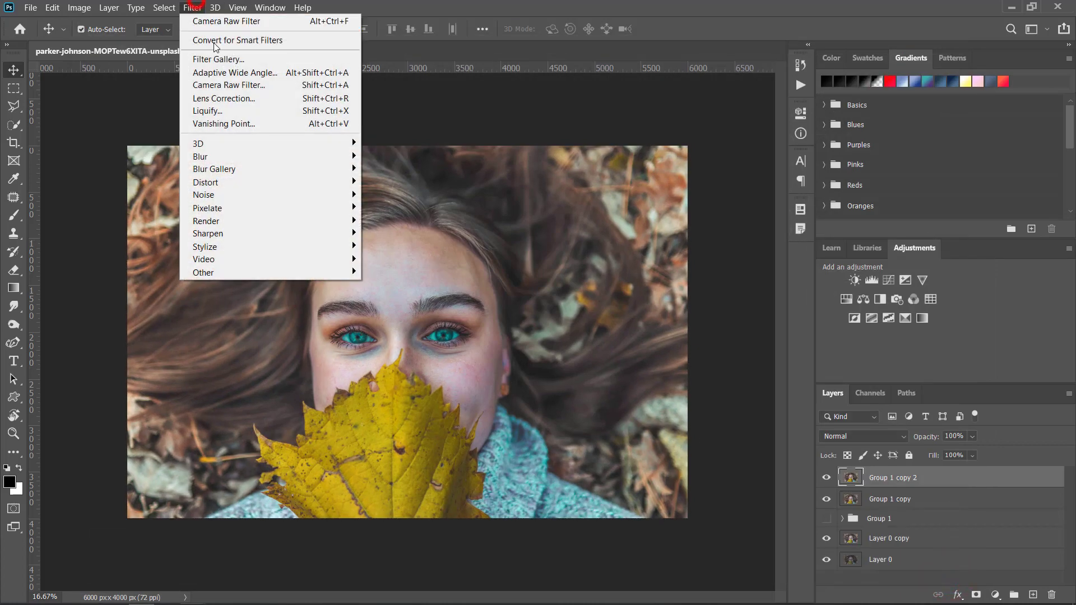
pyautogui.click(257, 84)
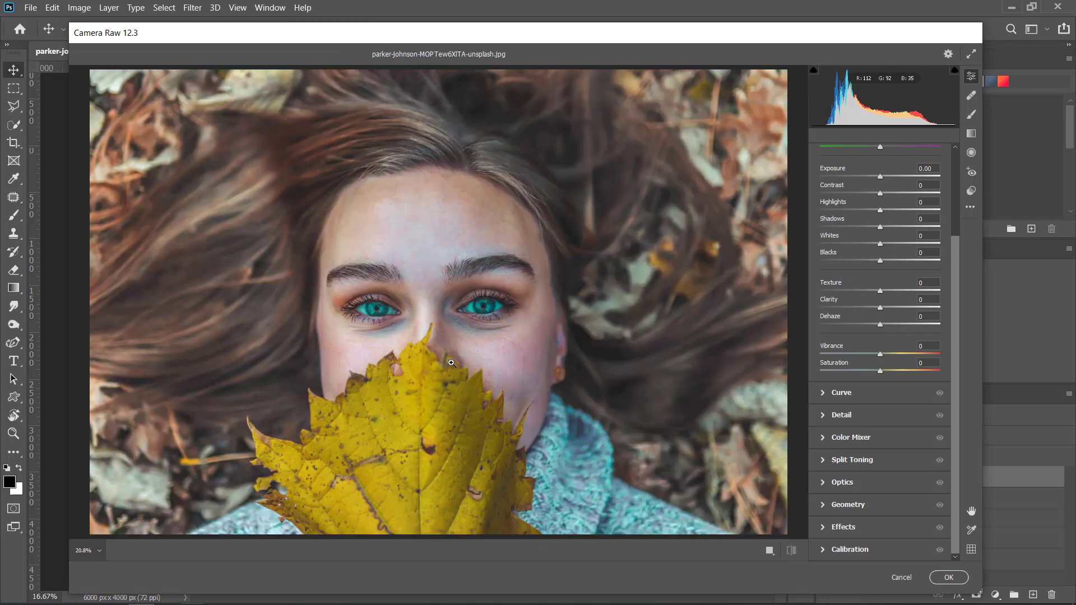
pyautogui.click(455, 361)
pyautogui.click(423, 314)
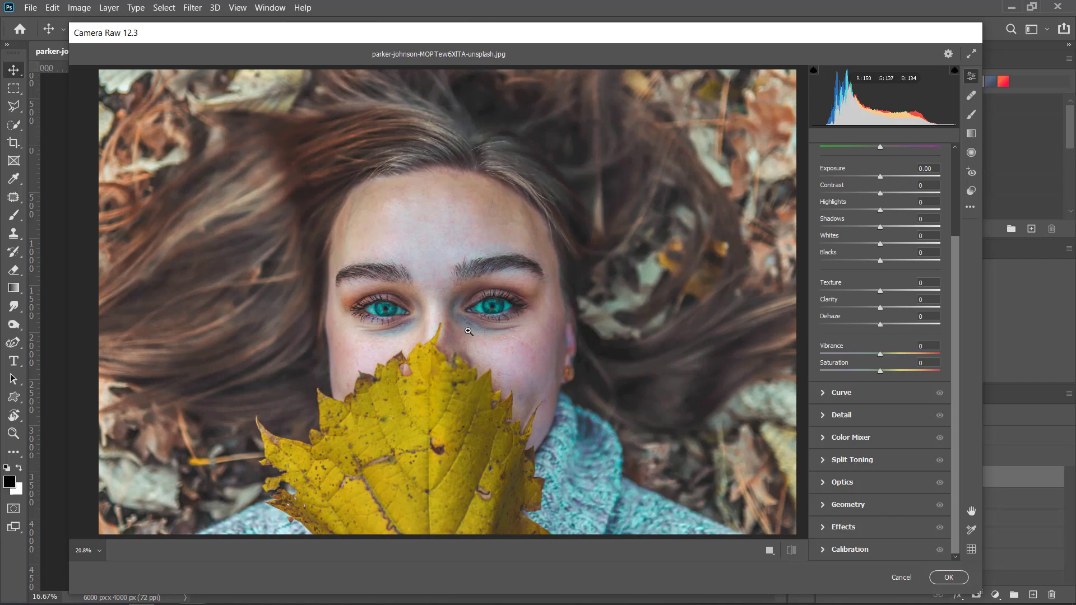
pyautogui.scroll(2, 469, 336)
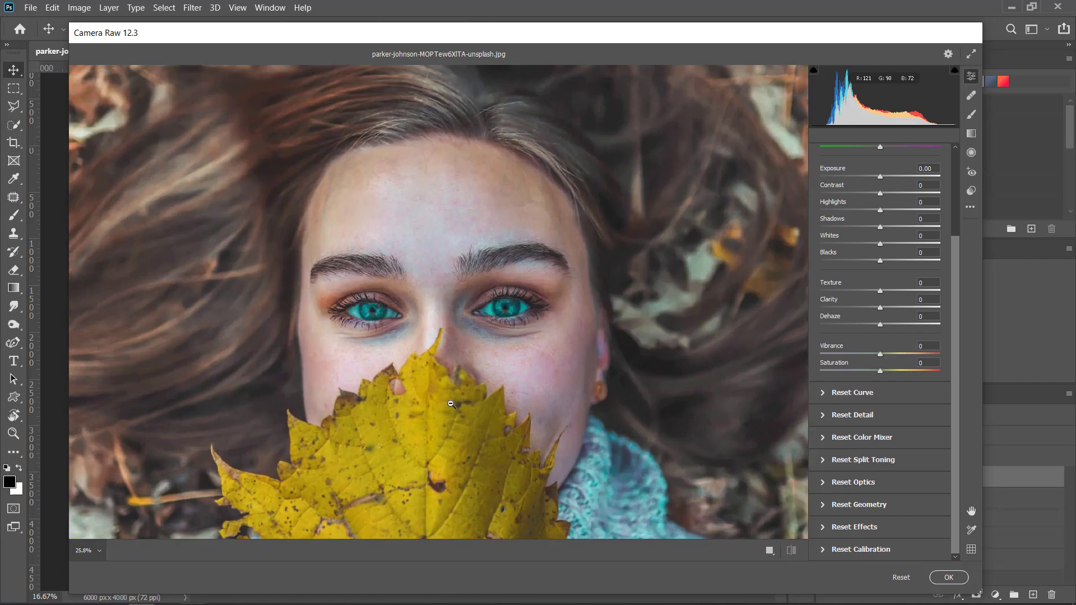
pyautogui.scroll(3, 451, 404)
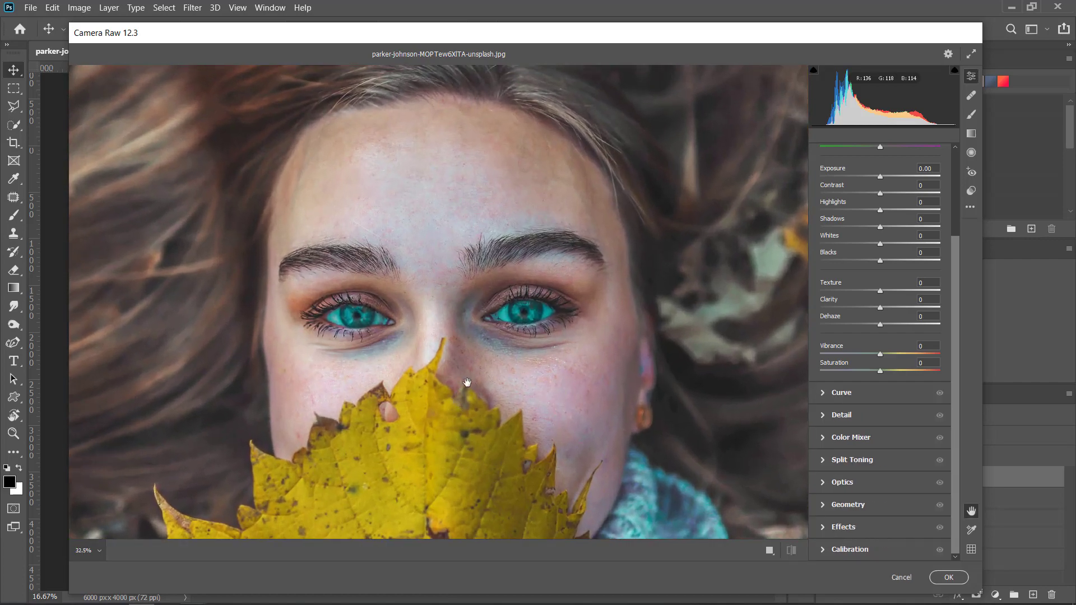
pyautogui.moveTo(467, 382); pyautogui.dragTo(473, 336)
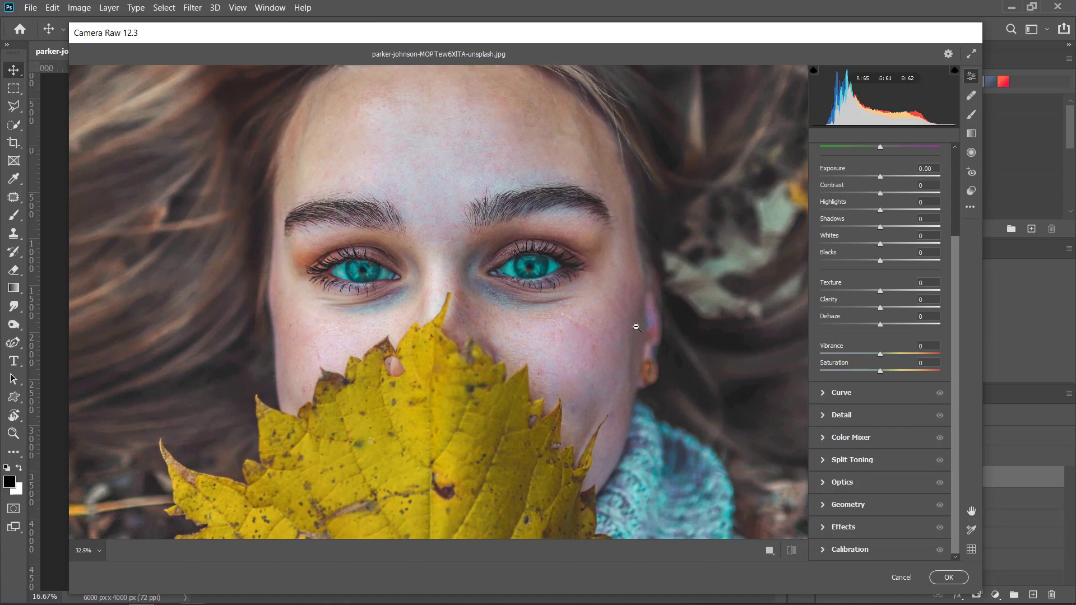
pyautogui.click(970, 103)
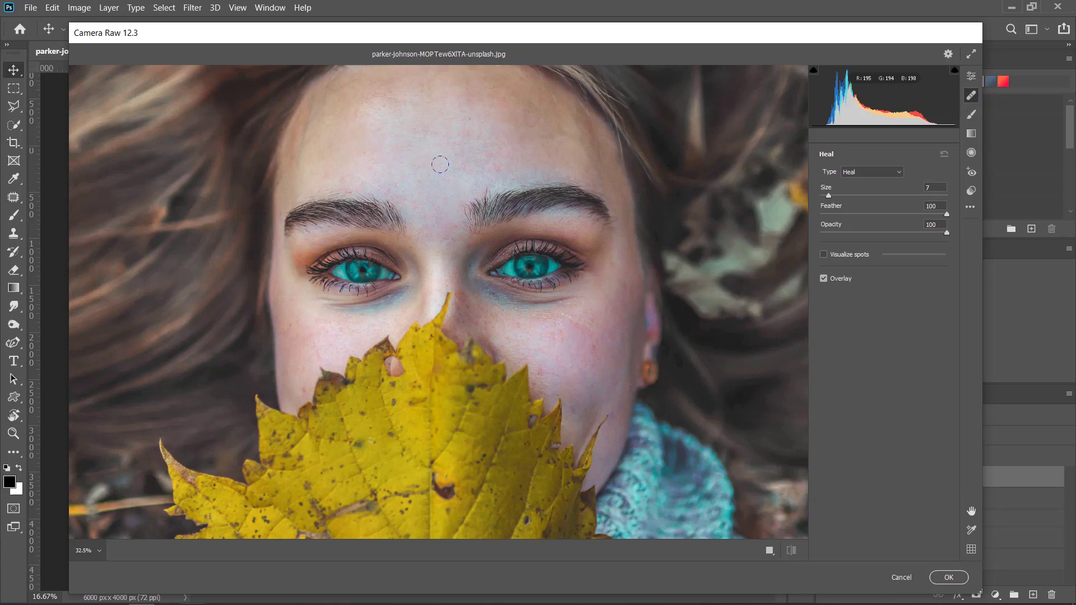
# Step: Heal the remaining blemishes on both cheeks and under the eye on the earring side, and apply the filter
pyautogui.click(296, 358)
pyautogui.click(567, 360)
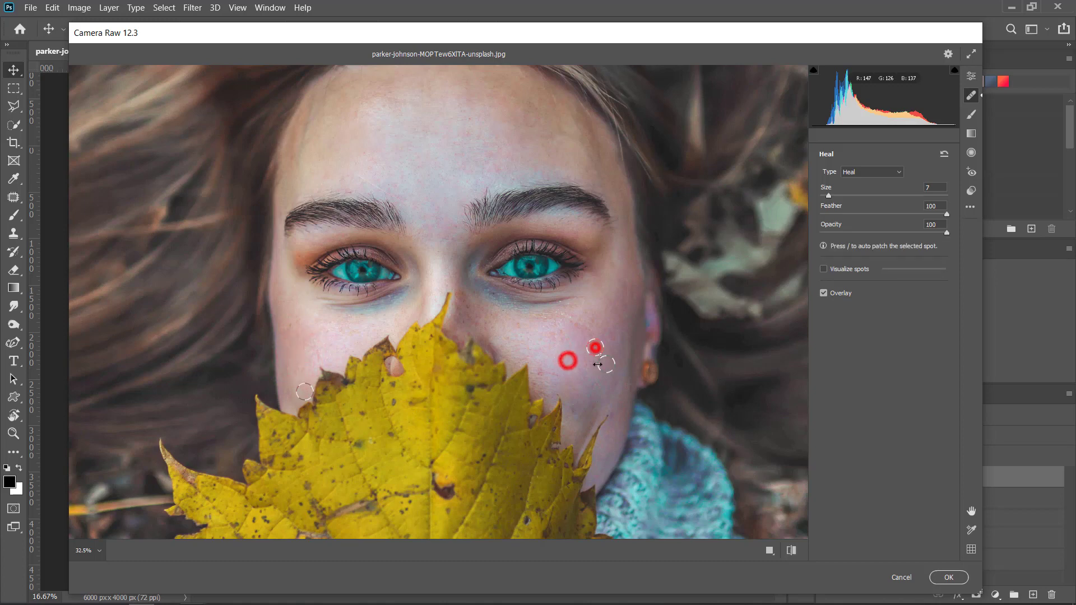
pyautogui.moveTo(597, 365)
pyautogui.mouseDown()
pyautogui.moveTo(615, 361)
pyautogui.moveTo(602, 348)
pyautogui.mouseUp()
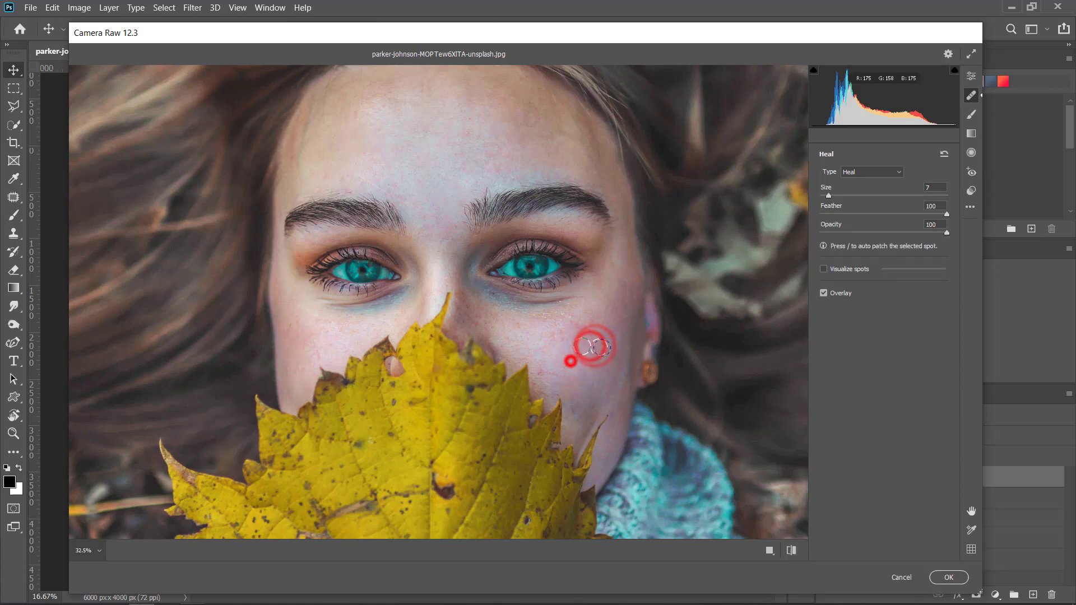
pyautogui.click(541, 373)
pyautogui.click(575, 412)
pyautogui.click(521, 320)
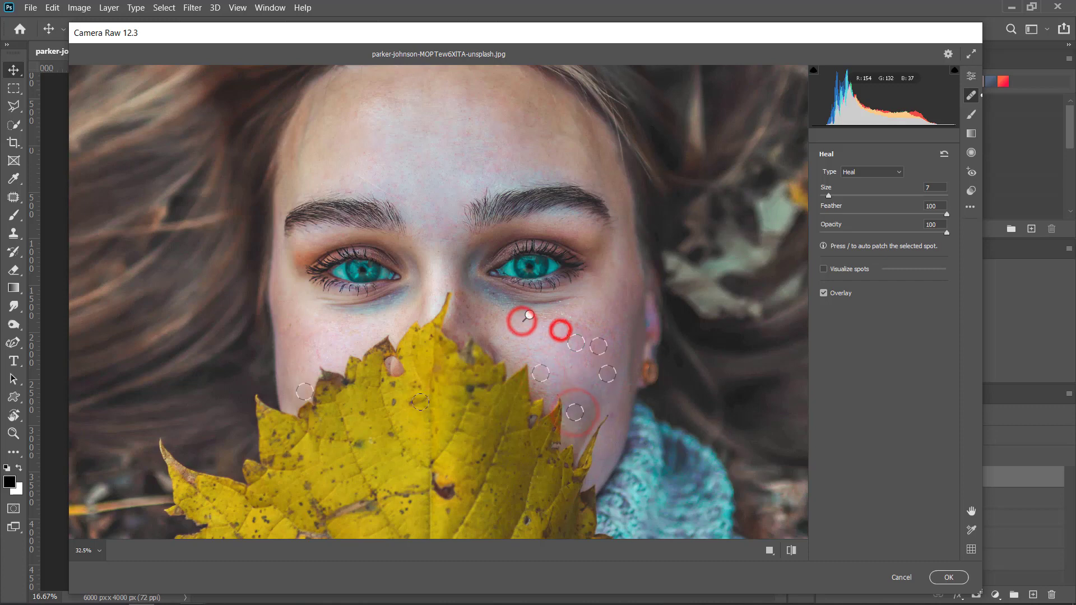
pyautogui.click(948, 577)
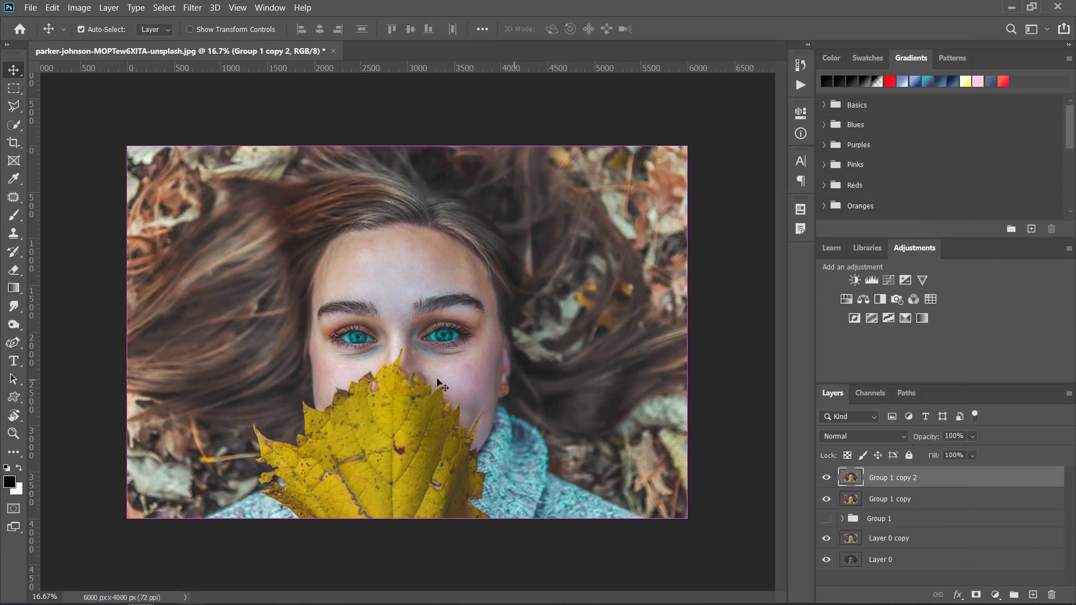
pyautogui.scroll(3, 403, 384)
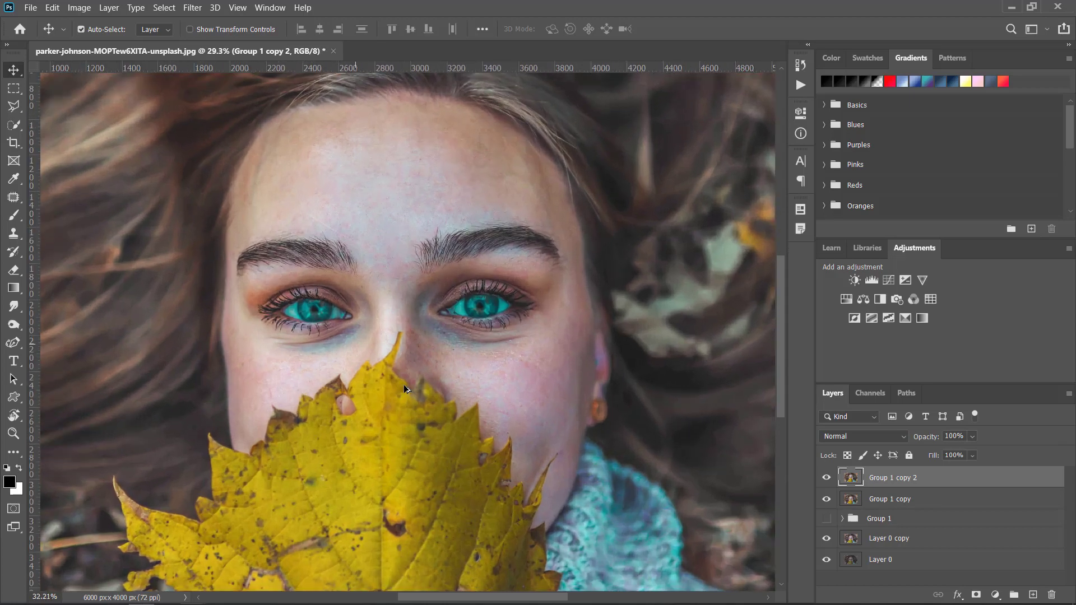
pyautogui.scroll(1, 403, 384)
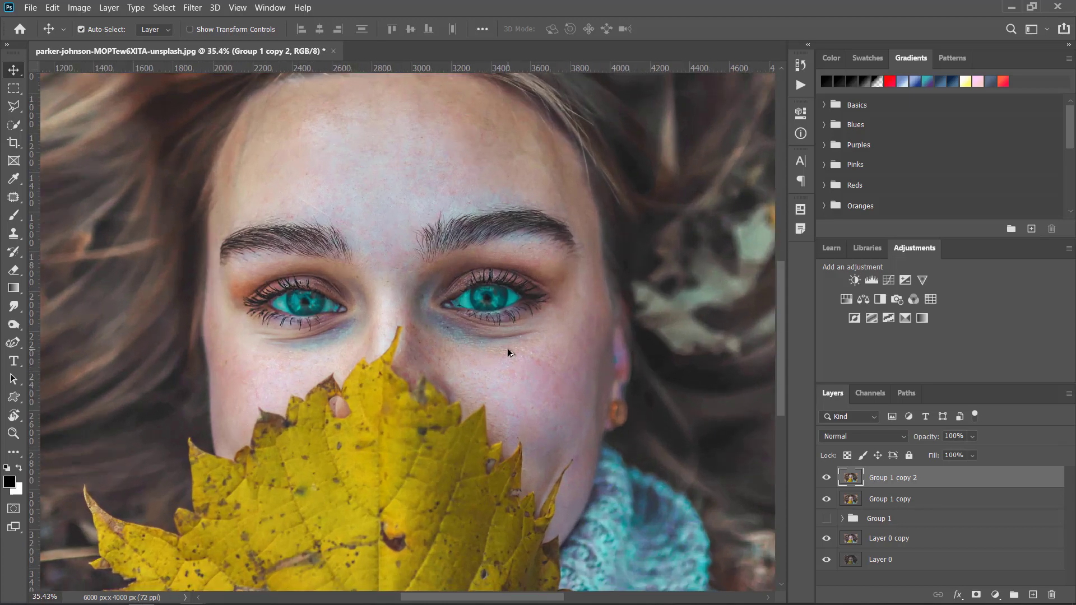
pyautogui.scroll(-2, 509, 352)
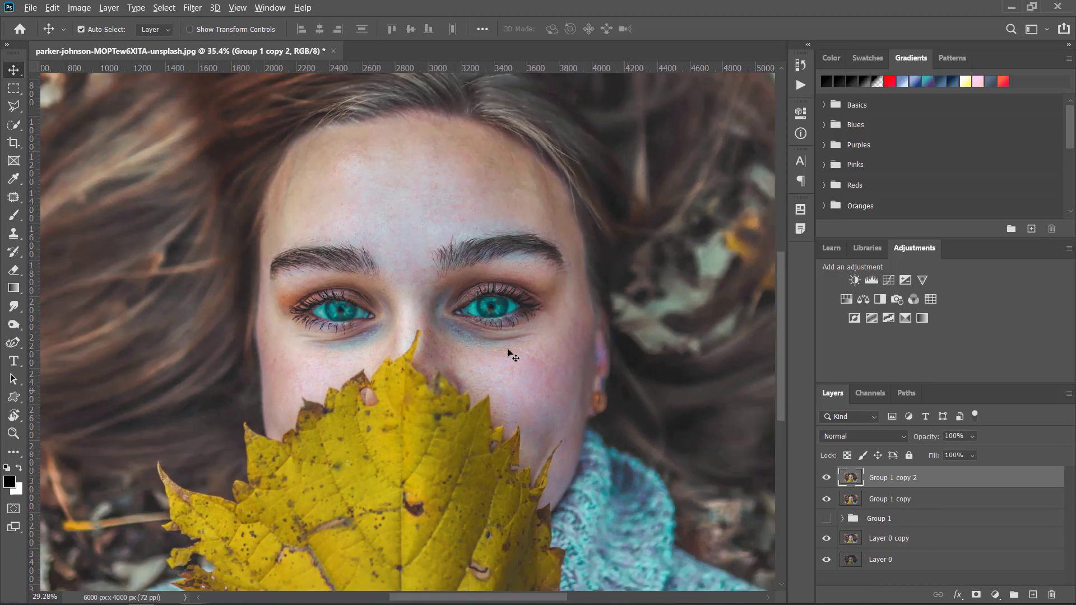
pyautogui.scroll(-2, 507, 322)
pyautogui.scroll(5, 494, 327)
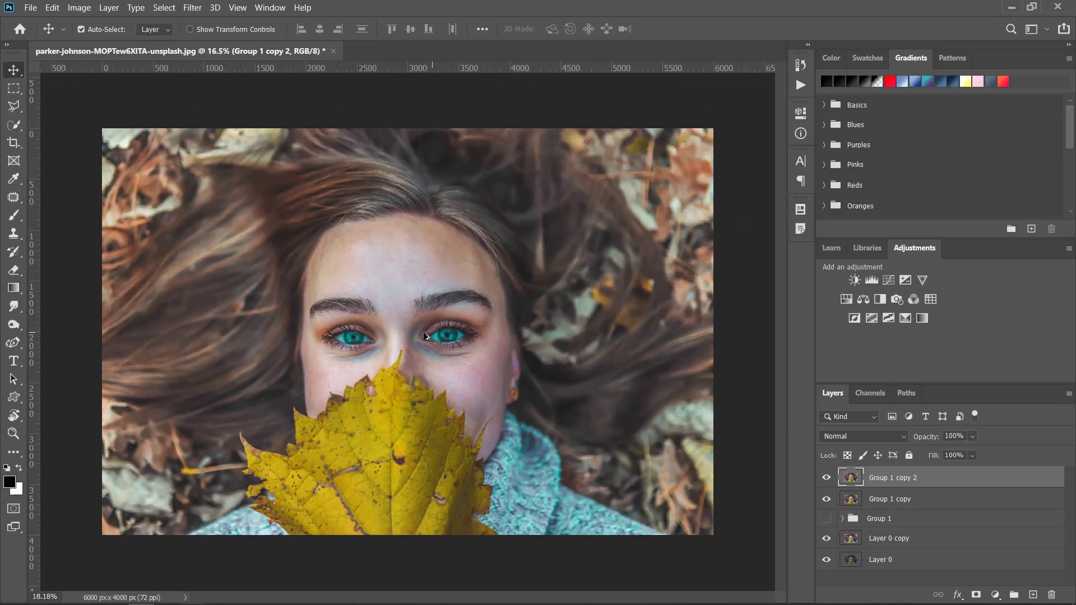
pyautogui.scroll(2, 392, 370)
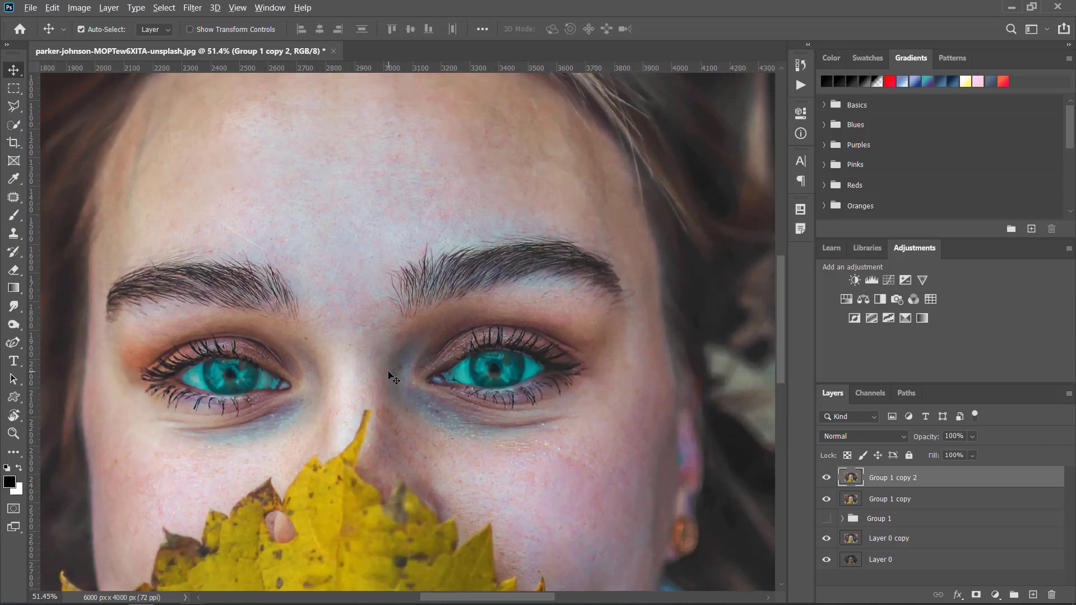
# Step: Try to select the iris of one eye with the Quick Selection tool at brush size 50, and clear the selection
pyautogui.press('w')
pyautogui.hotkey('alt', 'w')
pyautogui.click(488, 377)
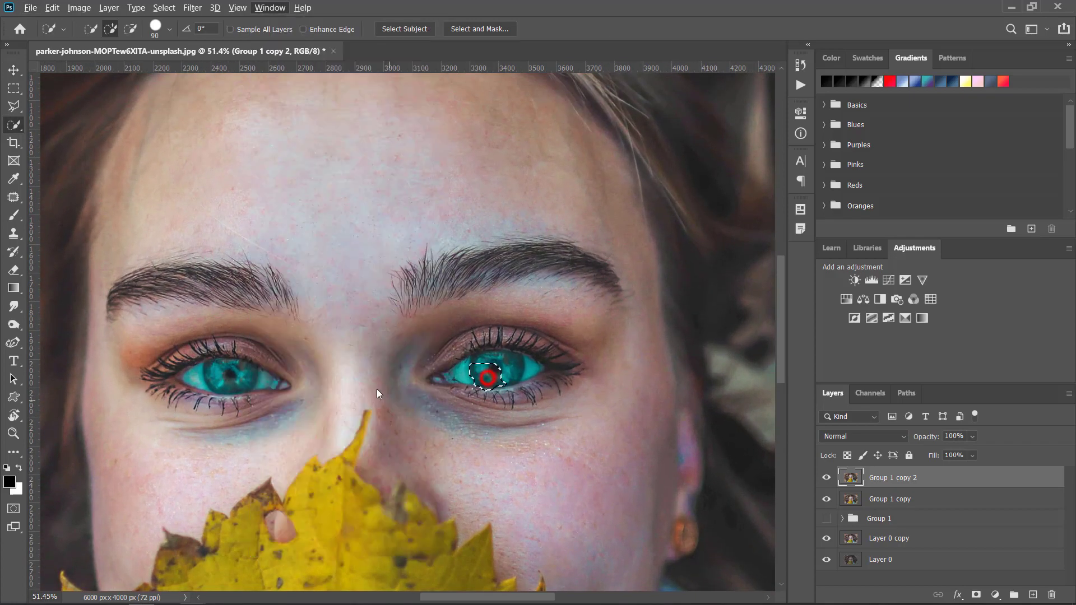
pyautogui.press('[')
pyautogui.press('[')
pyautogui.press('[')
pyautogui.press('[')
pyautogui.click(493, 365)
pyautogui.moveTo(531, 333); pyautogui.dragTo(564, 332)
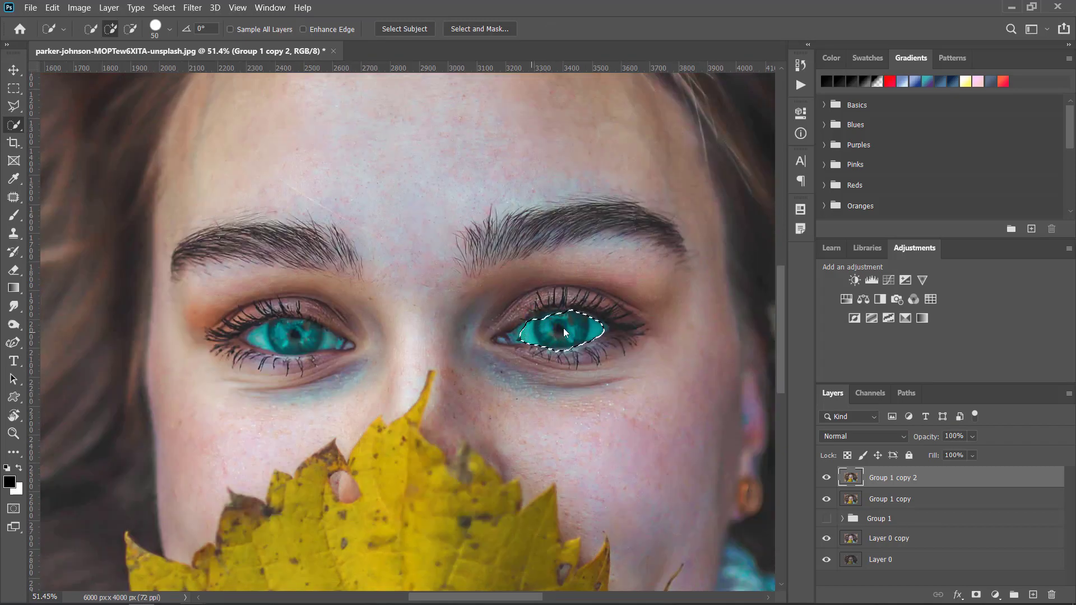
pyautogui.hotkey('ctrl', 'd')
pyautogui.press('z')
pyautogui.scroll(-6, 525, 343)
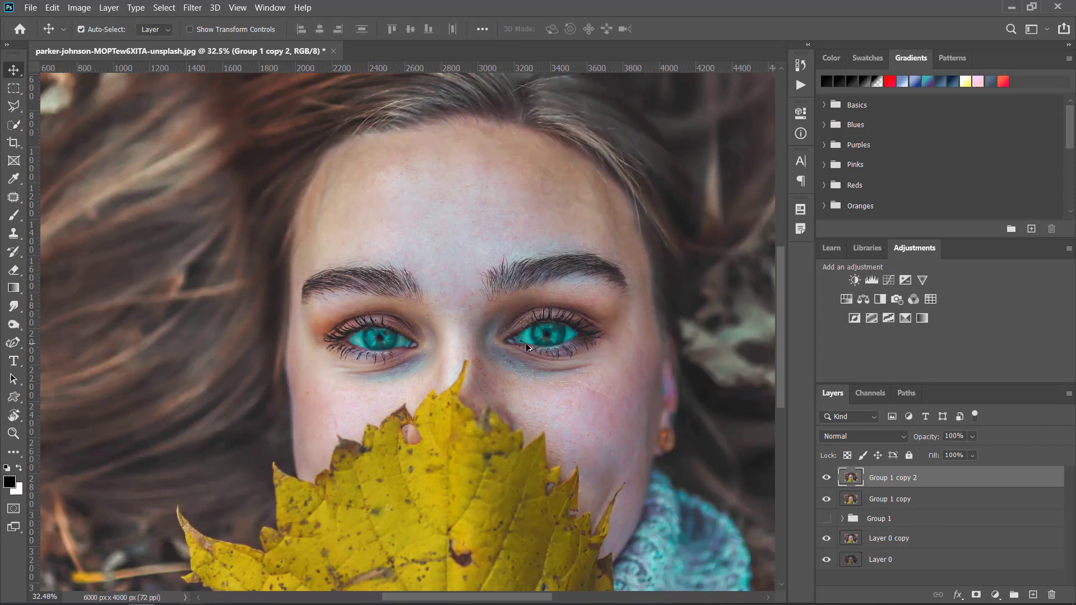
pyautogui.press('v')
pyautogui.scroll(2, 532, 351)
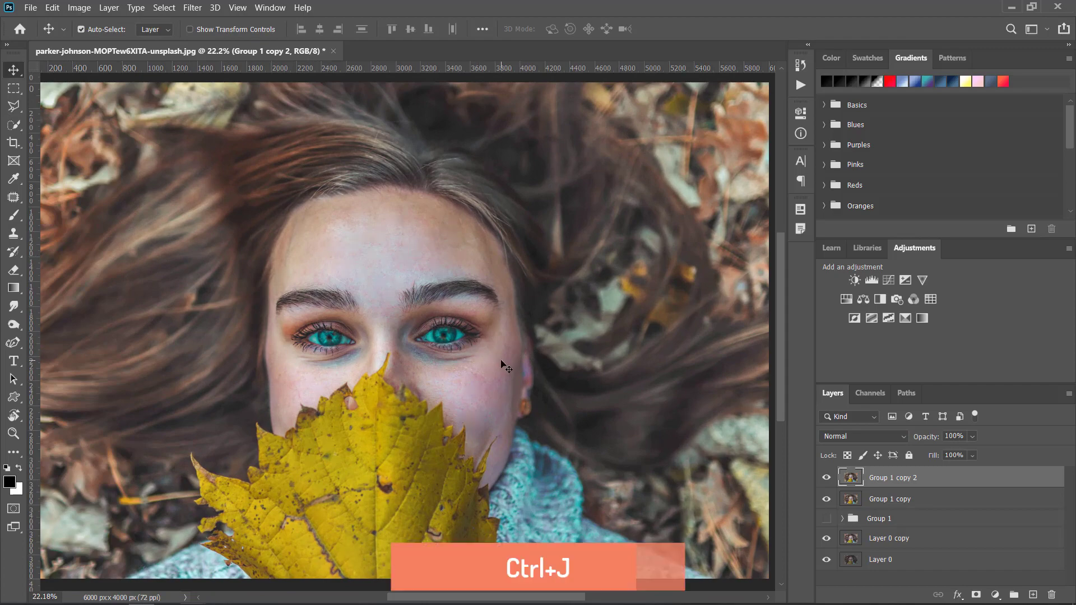
# Step: Duplicate the Group 1 copy 2 layer and open the Camera Raw filter on the duplicate
pyautogui.hotkey('ctrl', 'j')
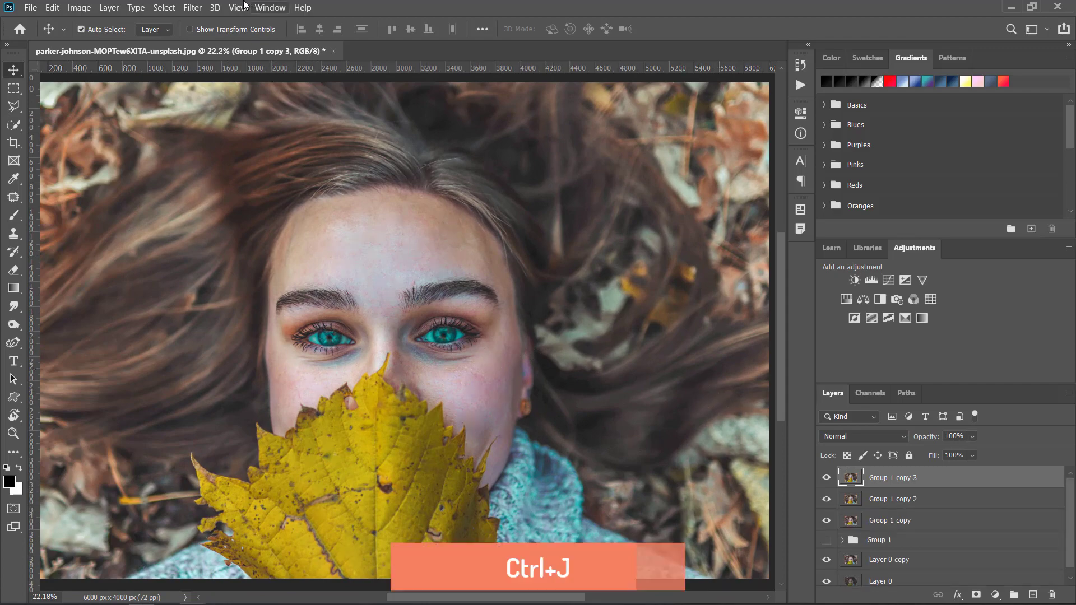
pyautogui.click(192, 7)
pyautogui.click(269, 85)
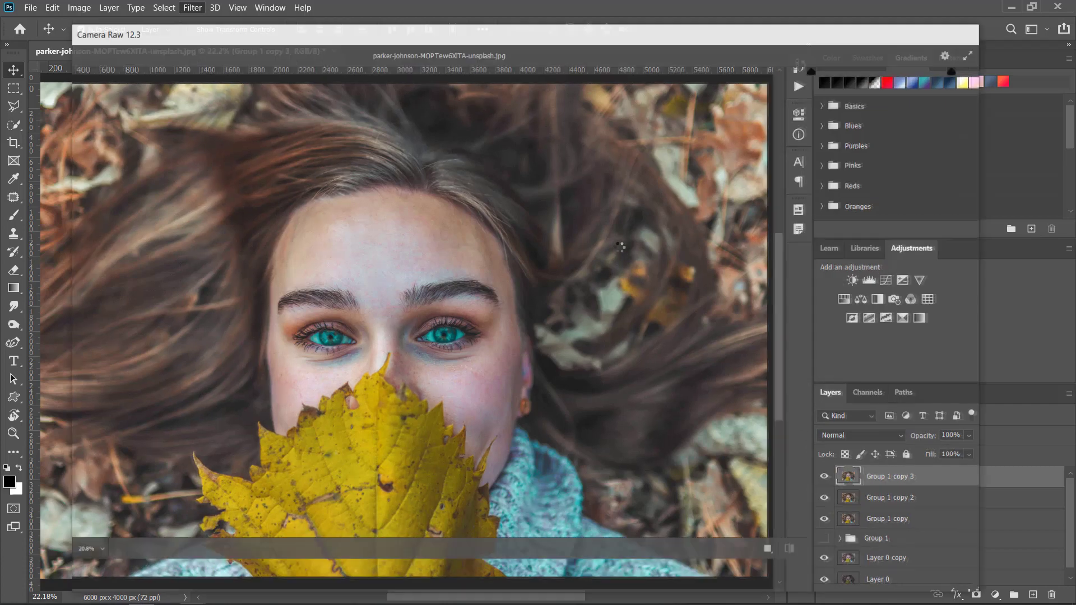
pyautogui.scroll(3, 896, 264)
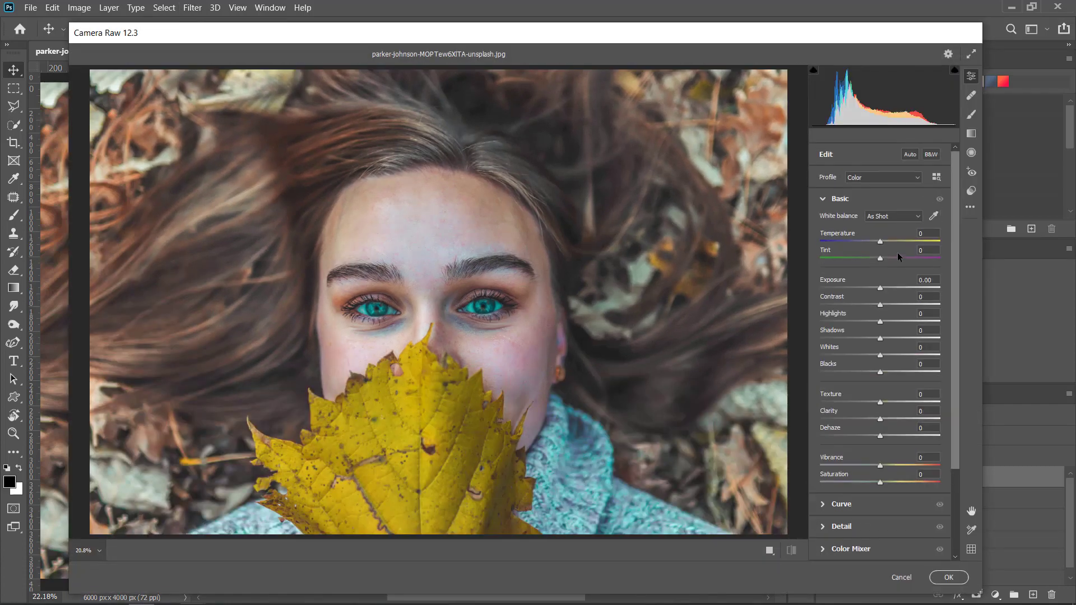
pyautogui.scroll(-3, 918, 343)
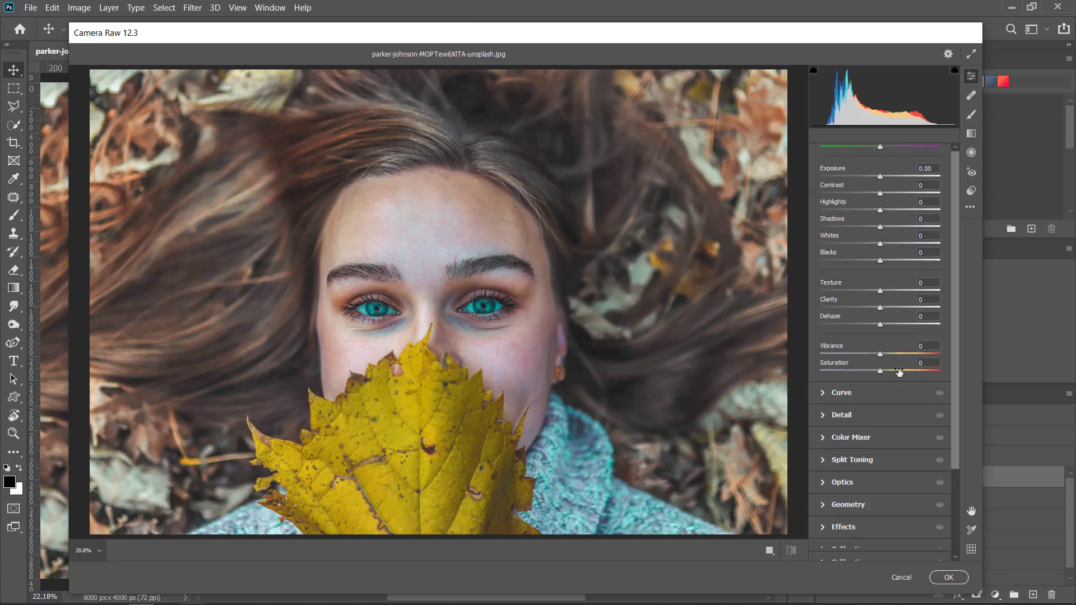
# Step: Open the Color Mixer settings, look at the Color adjustment mode, and return the mode to HSL
pyautogui.click(824, 439)
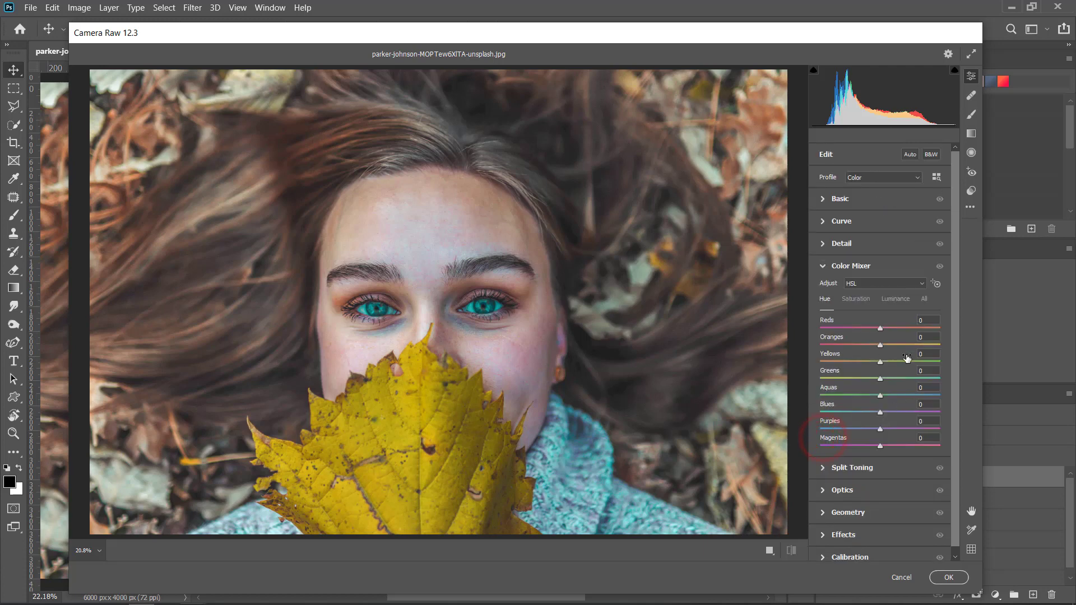
pyautogui.click(885, 283)
pyautogui.click(884, 284)
pyautogui.click(886, 284)
pyautogui.click(877, 303)
pyautogui.click(884, 284)
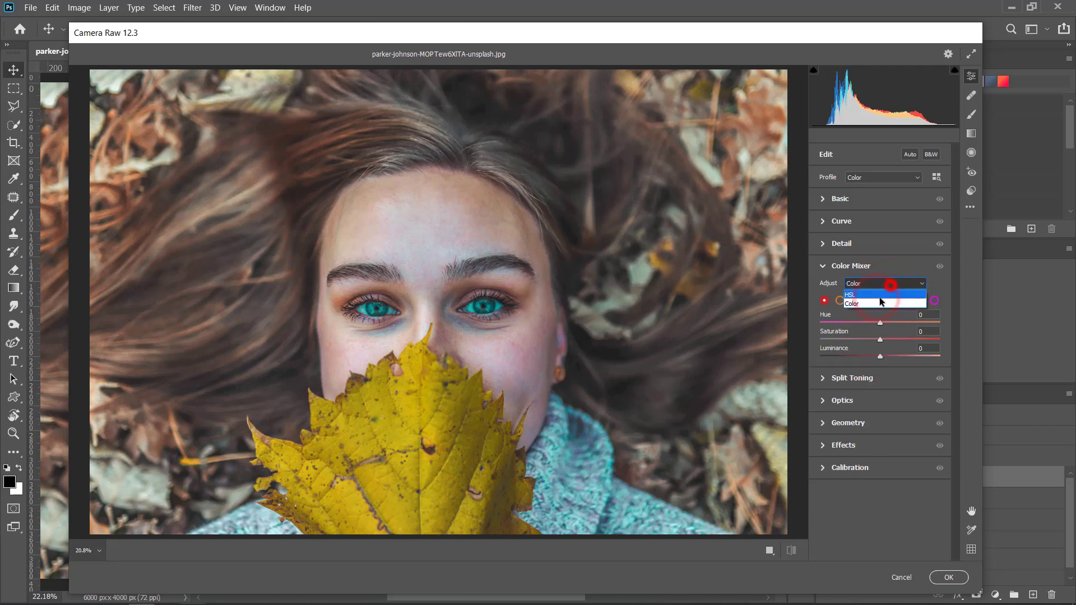
pyautogui.click(880, 296)
# Step: Set the Aquas saturation to -100 and the Aquas luminance to +41
pyautogui.click(889, 300)
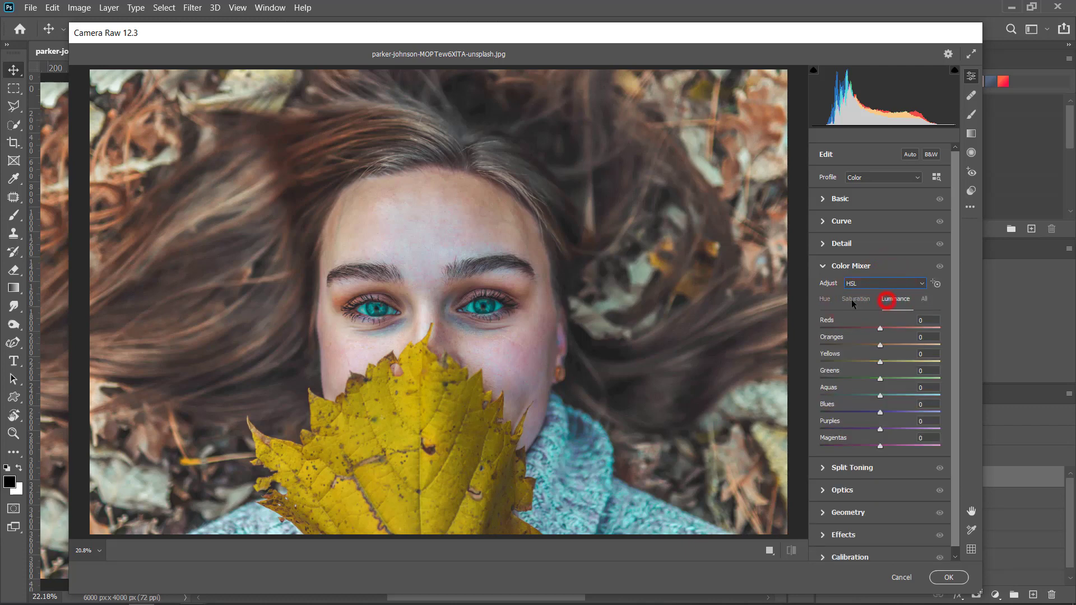
pyautogui.click(856, 299)
pyautogui.moveTo(880, 395); pyautogui.dragTo(827, 397)
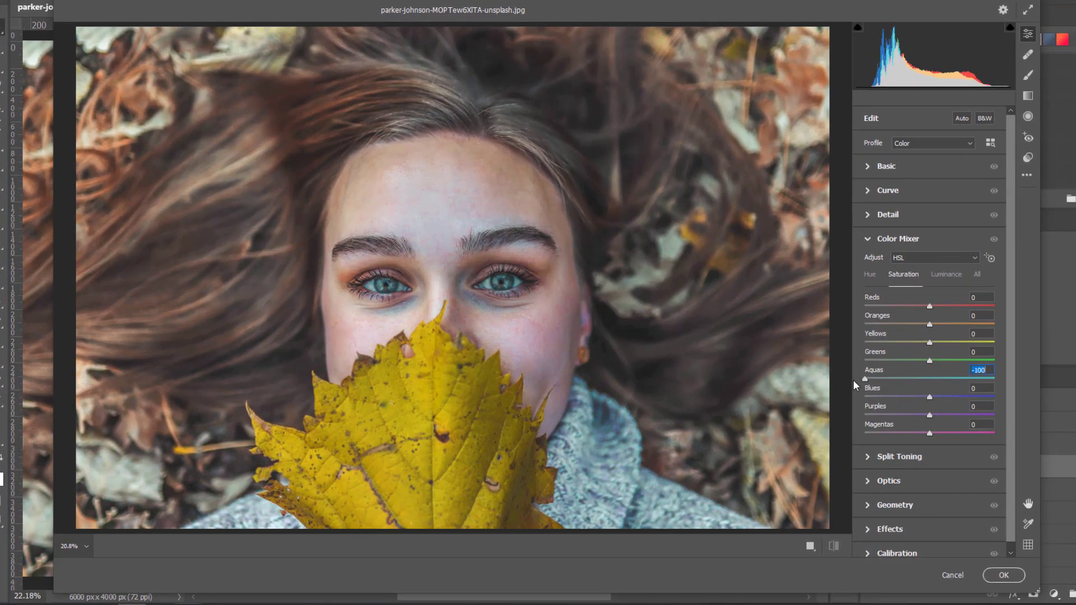
pyautogui.click(944, 275)
pyautogui.moveTo(930, 378); pyautogui.dragTo(958, 381)
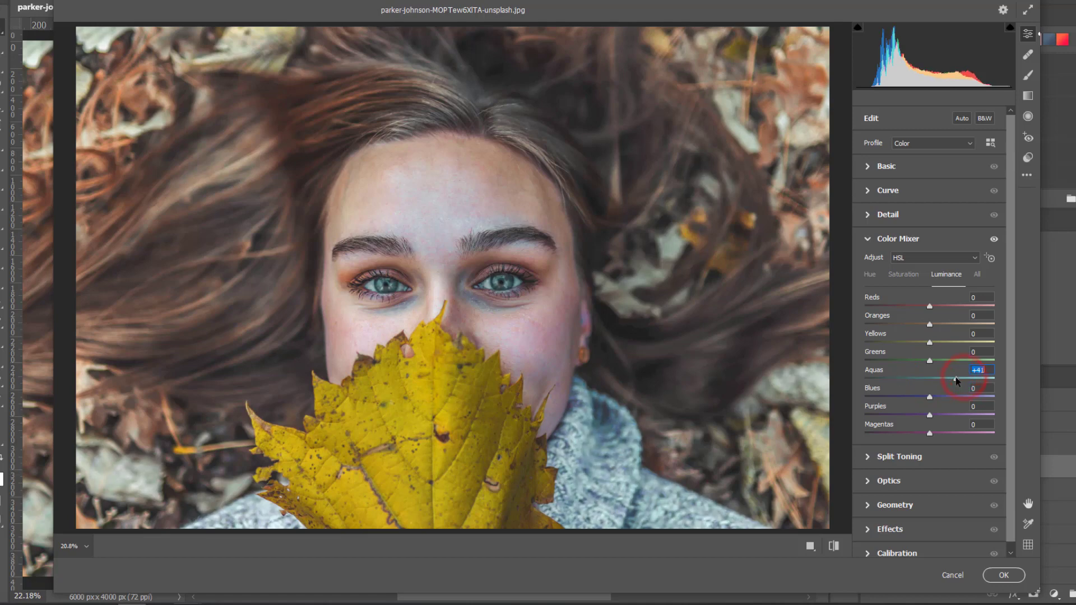
# Step: In the Color Mixer, set the saturation of Reds to -20, Oranges to -2, Yellows to +10 and Magentas to -24
pyautogui.click(869, 274)
pyautogui.click(908, 276)
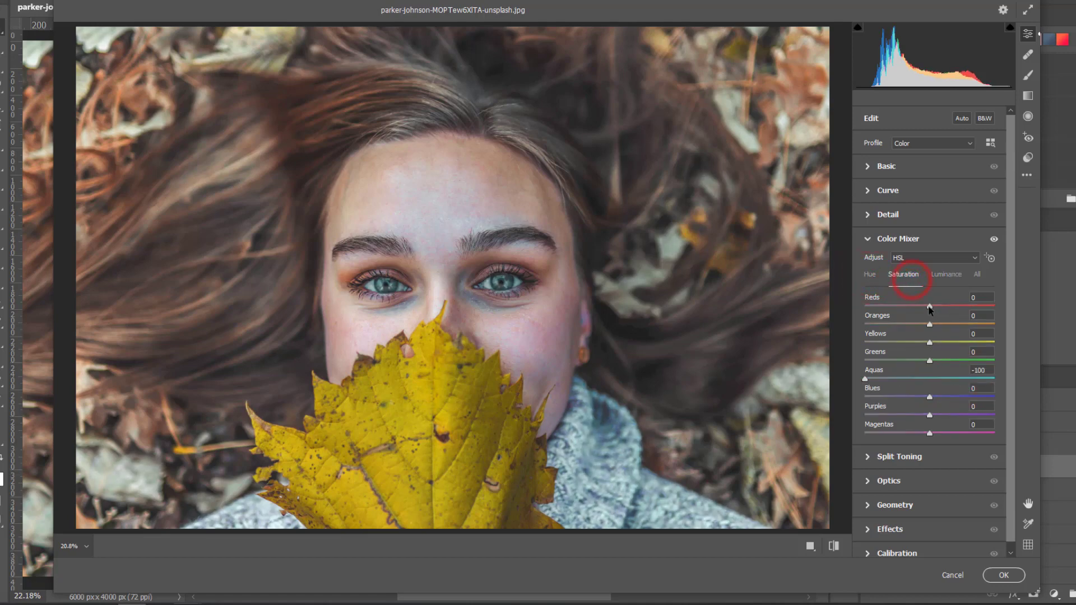
pyautogui.moveTo(930, 307)
pyautogui.mouseDown()
pyautogui.moveTo(961, 325)
pyautogui.moveTo(918, 327)
pyautogui.moveTo(939, 348)
pyautogui.moveTo(928, 326)
pyautogui.mouseUp()
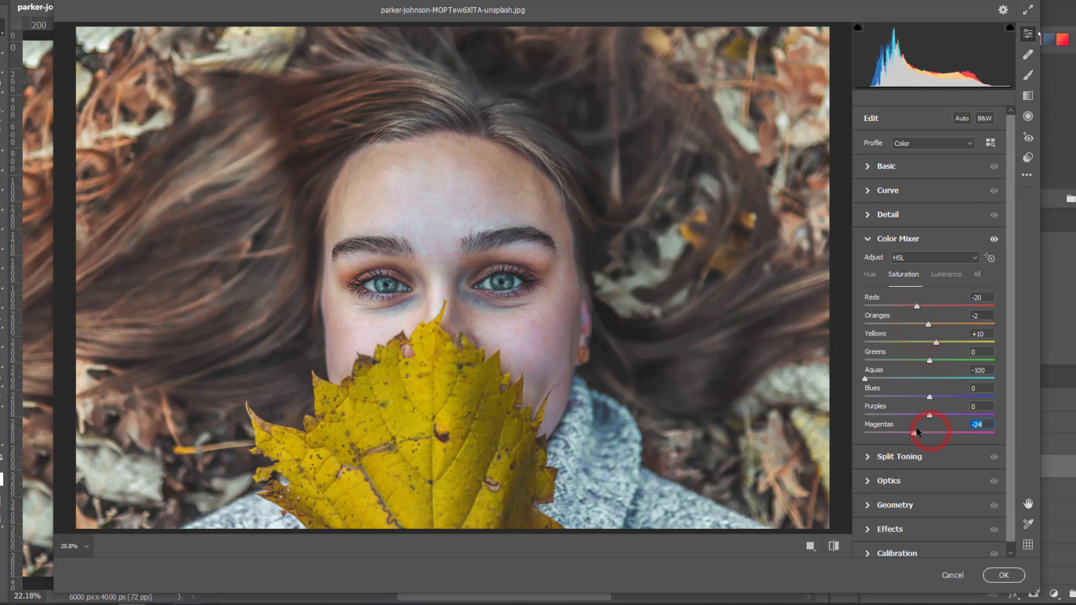
# Step: Set the luminance of Reds to +21, Oranges to +9, Yellows to +19 and Greens to -11, lower Blues slightly, and apply the filter
pyautogui.click(940, 280)
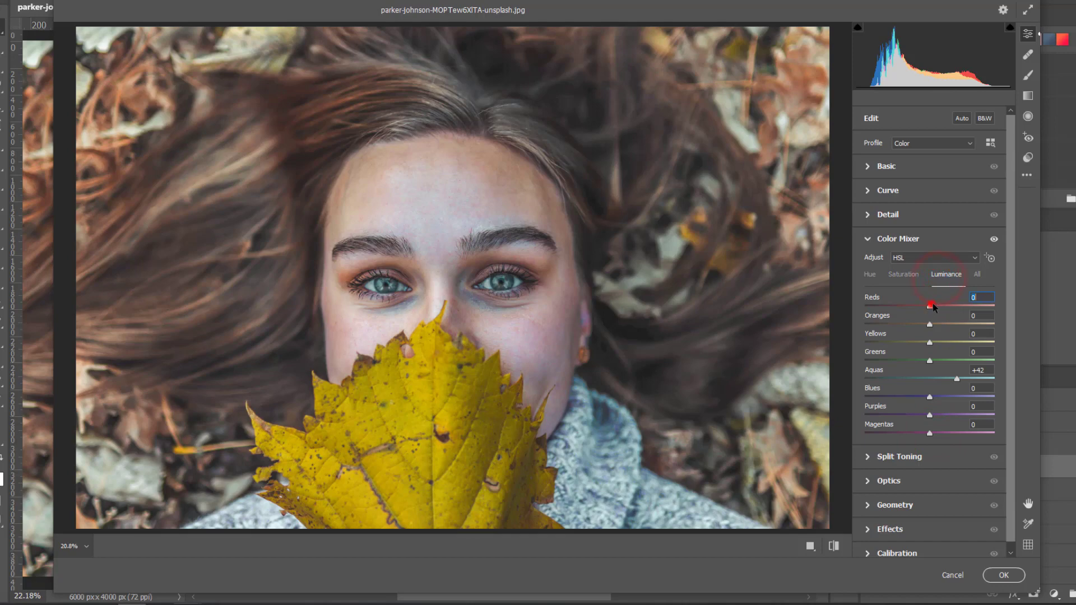
pyautogui.moveTo(934, 307); pyautogui.dragTo(922, 360)
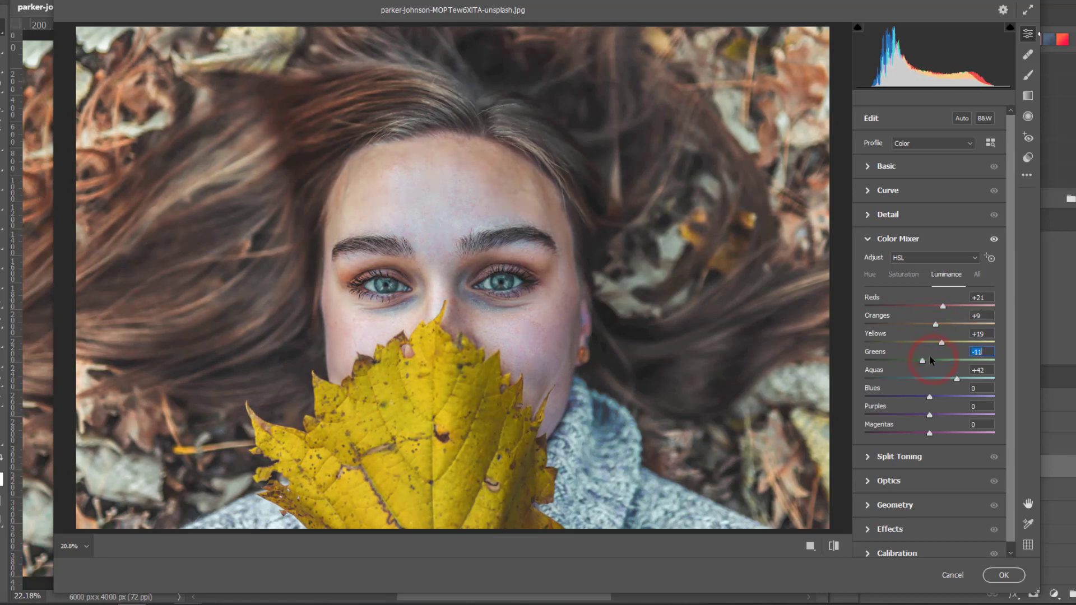
pyautogui.moveTo(932, 398); pyautogui.dragTo(922, 399)
pyautogui.press('Return')
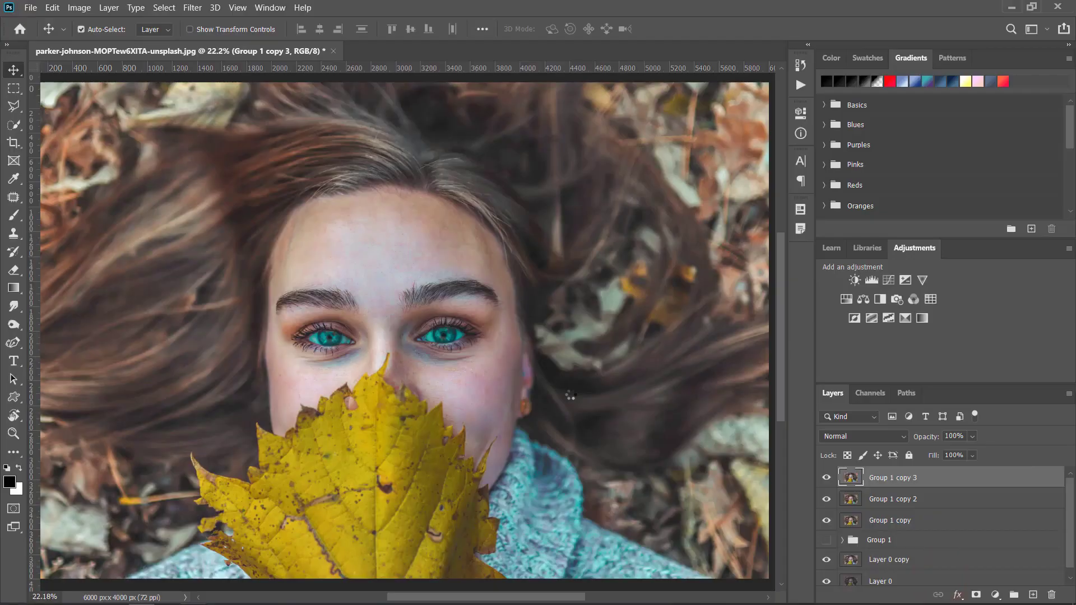
# Step: Compare the image with and without the Group 1 copy 3 layer by toggling its visibility
pyautogui.scroll(-1, 662, 414)
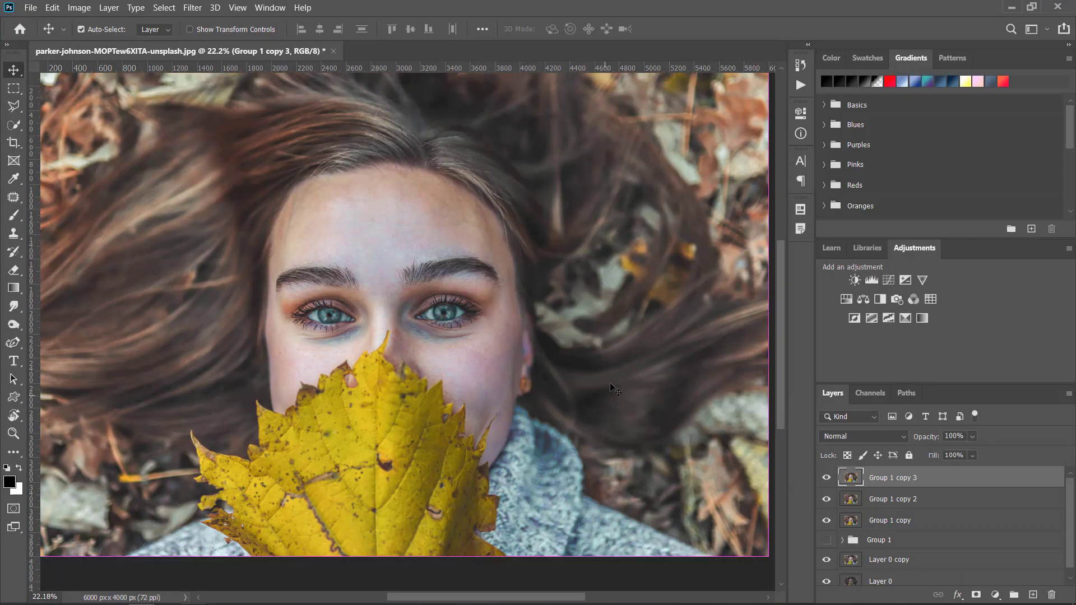
pyautogui.scroll(-2, 610, 382)
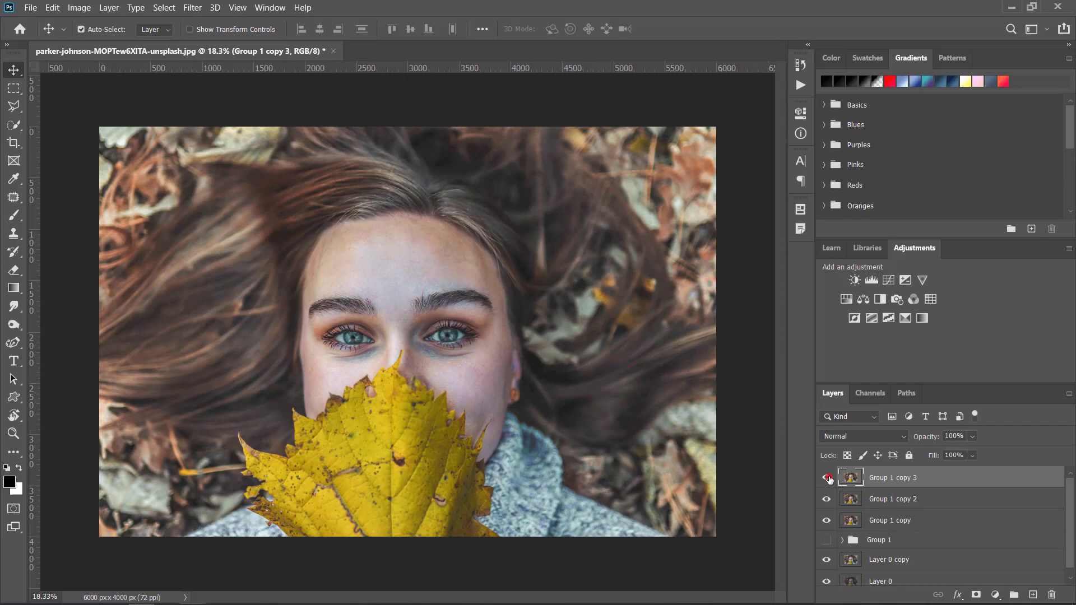
pyautogui.click(827, 477)
pyautogui.click(827, 477)
pyautogui.click(827, 478)
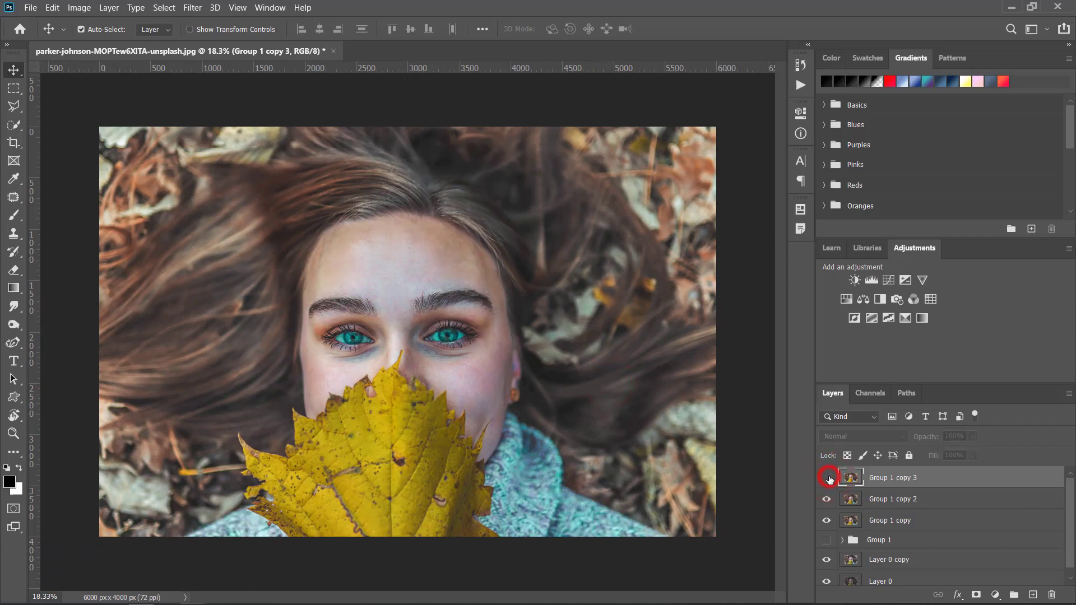
pyautogui.click(827, 478)
pyautogui.click(827, 478)
pyautogui.click(827, 478)
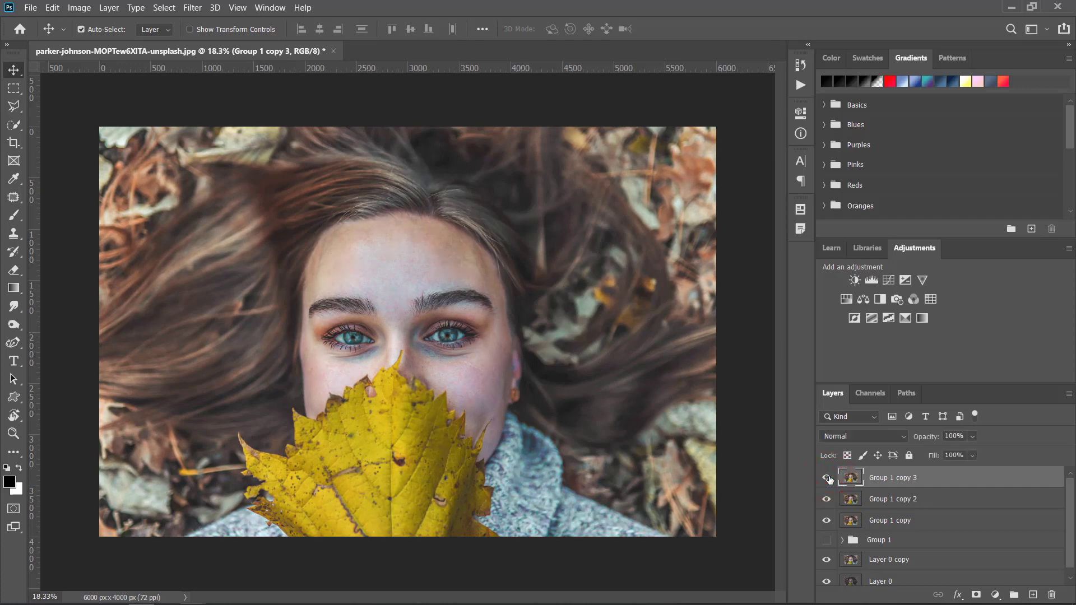
# Step: Reorder the layers so that Group 1 copy 2 sits above Group 1 copy 3, and select Group 1 copy 2
pyautogui.click(828, 477)
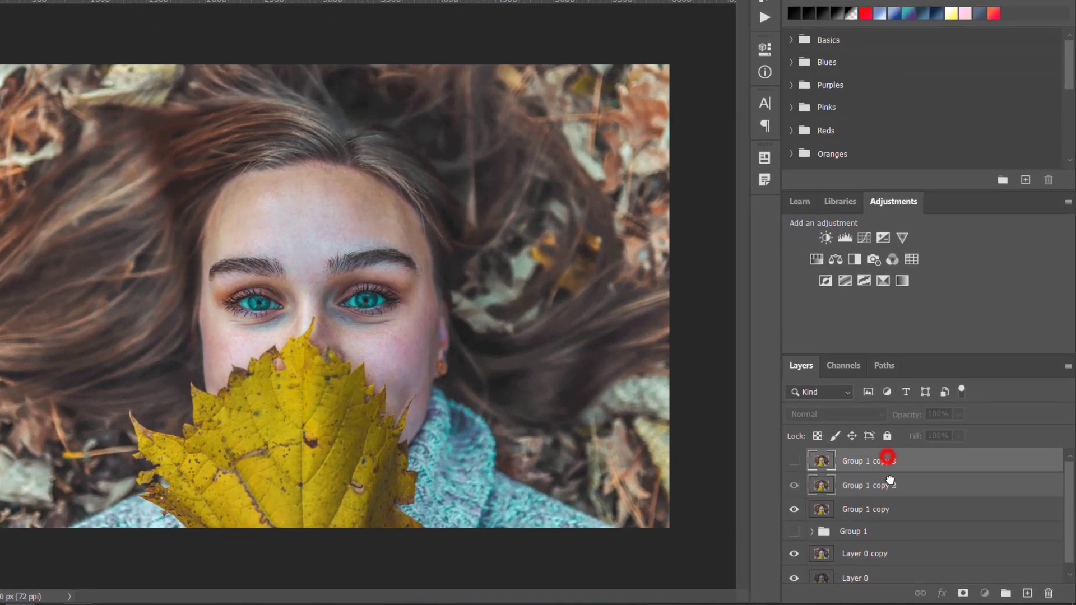
pyautogui.moveTo(897, 479); pyautogui.dragTo(877, 509)
pyautogui.click(869, 443)
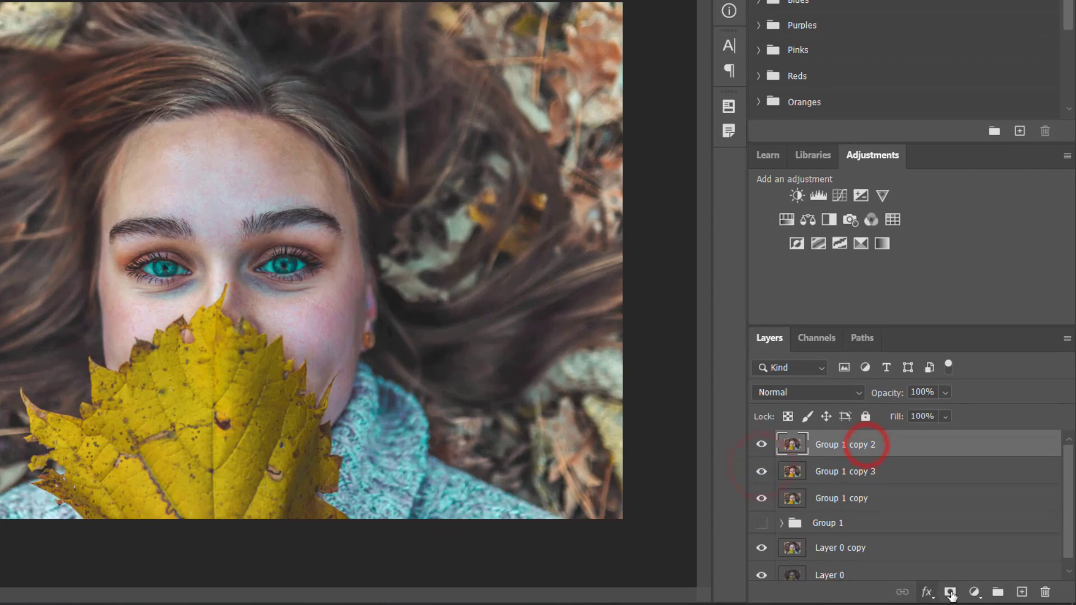
# Step: Add a white layer mask to the Group 1 copy 2 layer
pyautogui.scroll(5, 401, 341)
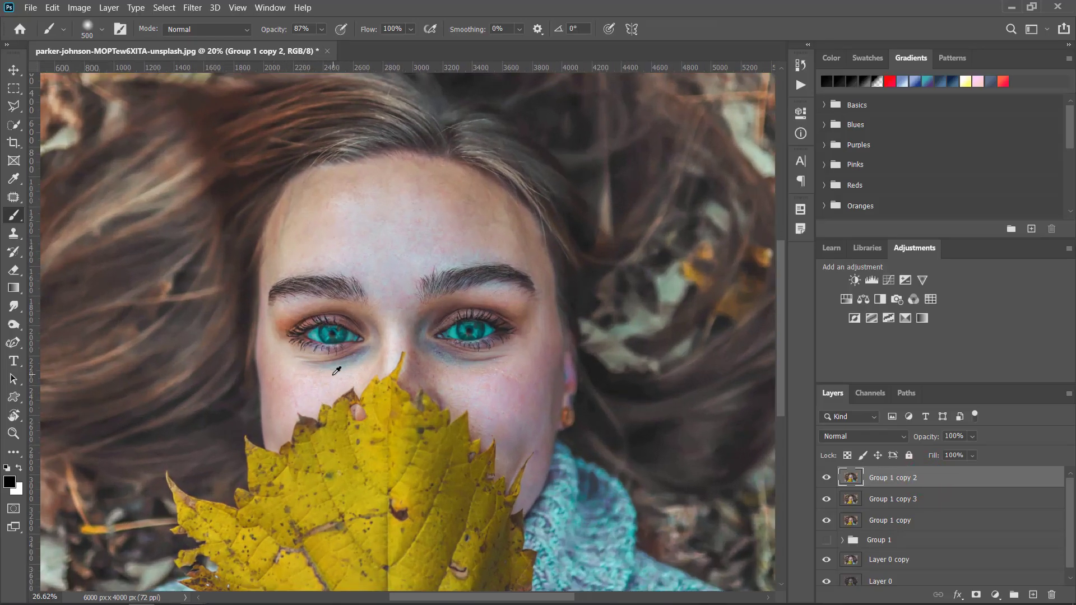
pyautogui.scroll(2, 339, 397)
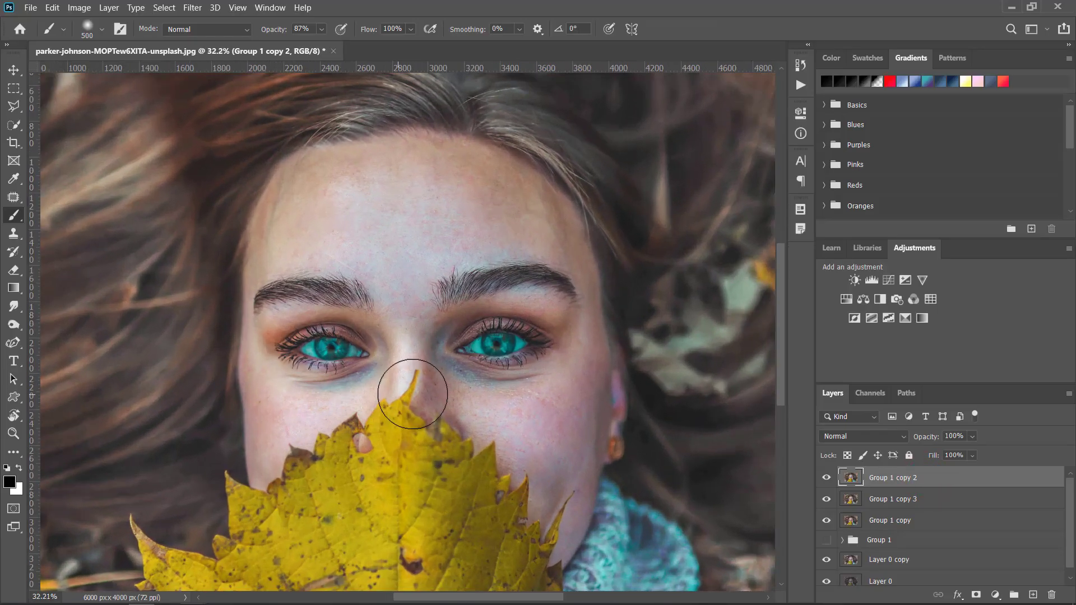
pyautogui.scroll(1, 440, 429)
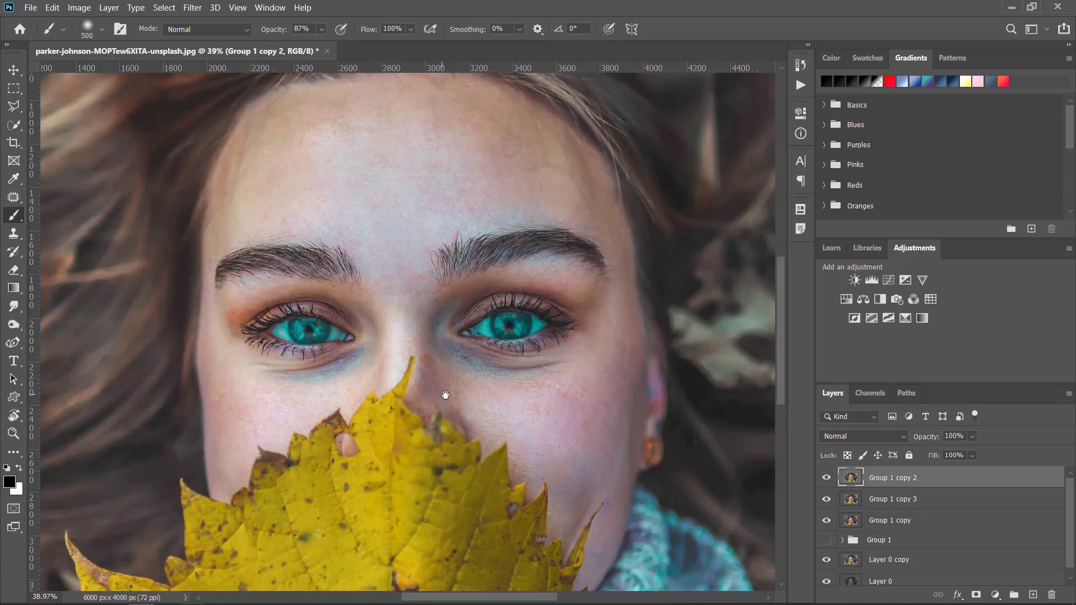
pyautogui.scroll(1, 445, 393)
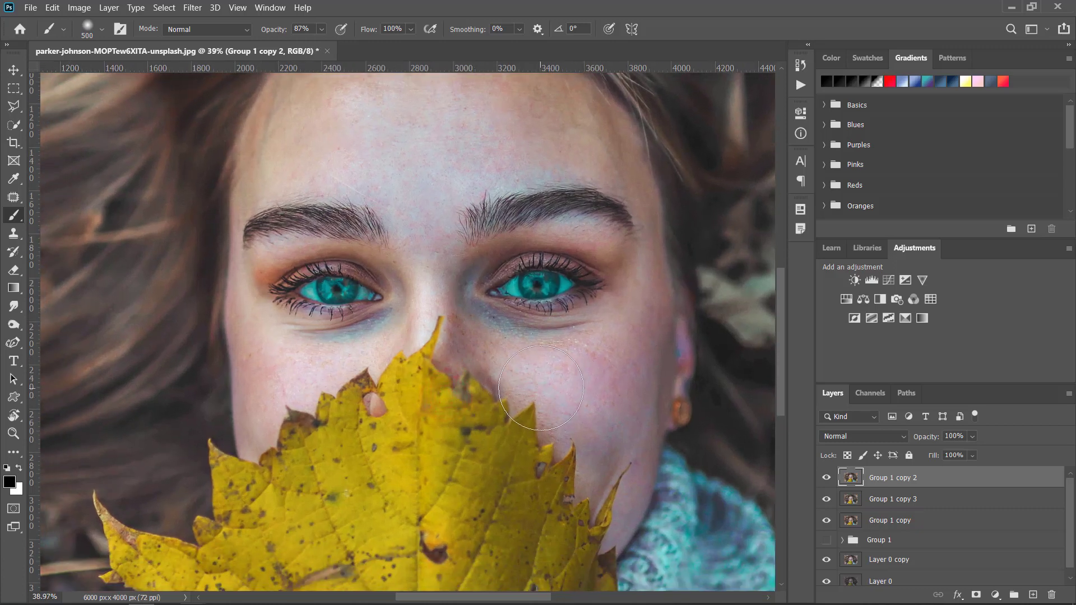
pyautogui.press('v')
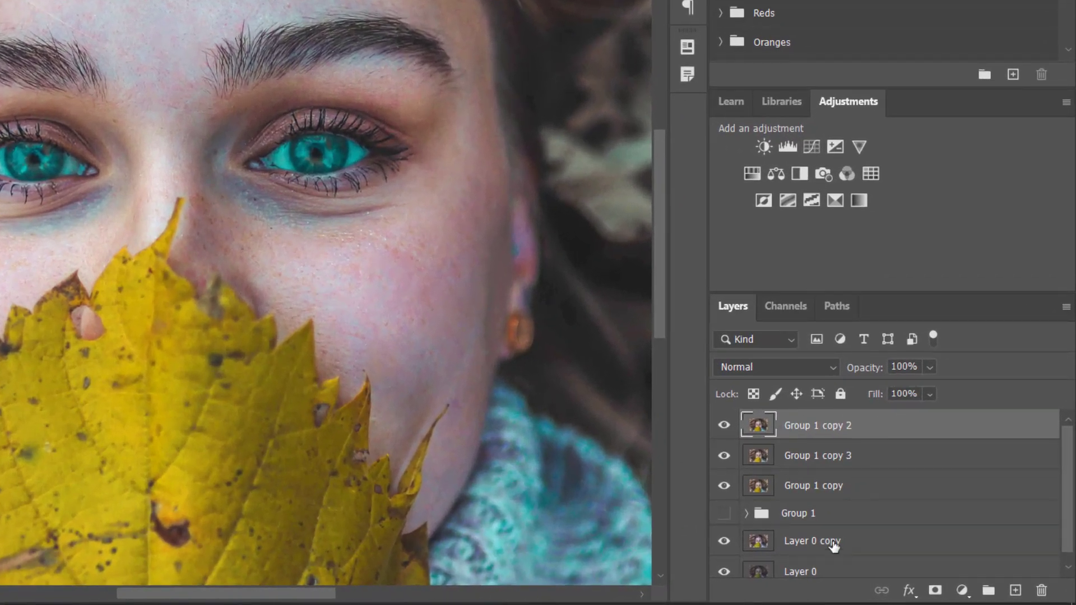
pyautogui.click(935, 590)
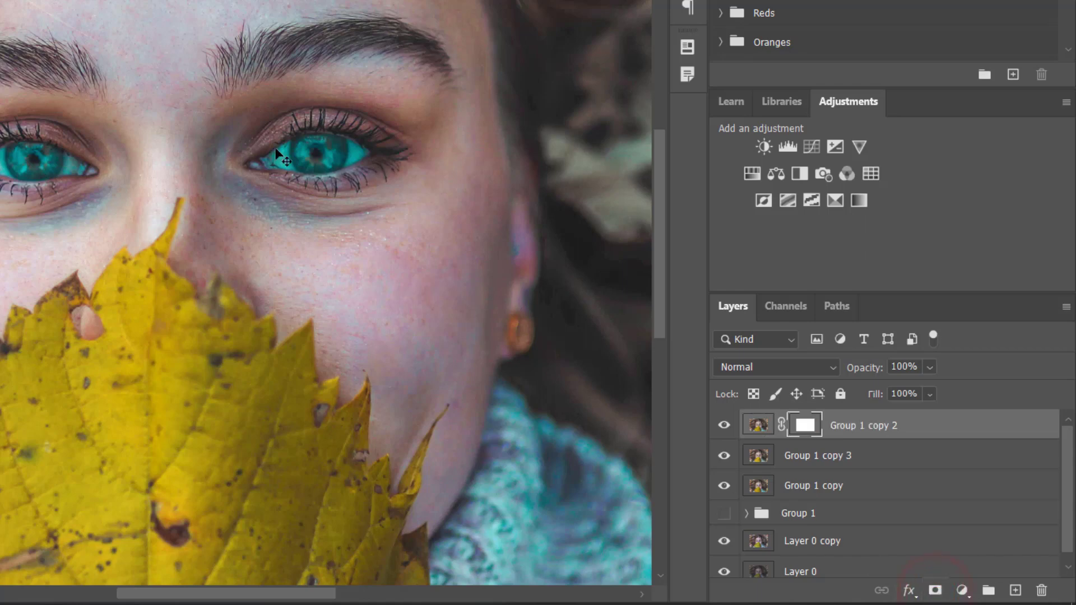
# Step: Paint black on the layer mask over both eyes and their corners with a size 300 brush at 43% opacity
pyautogui.press('b')
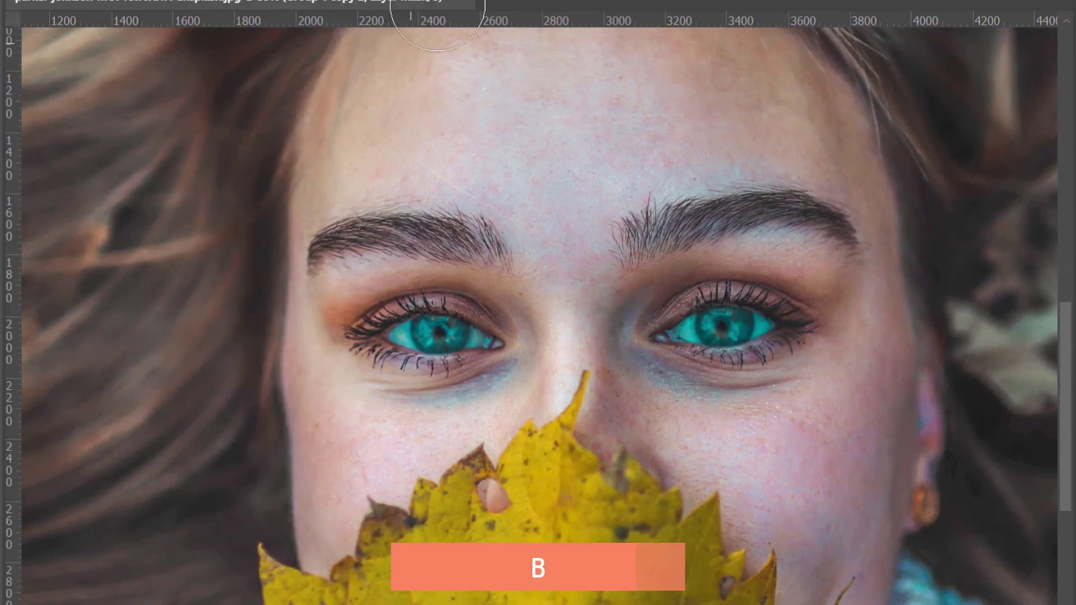
pyautogui.click(454, 41)
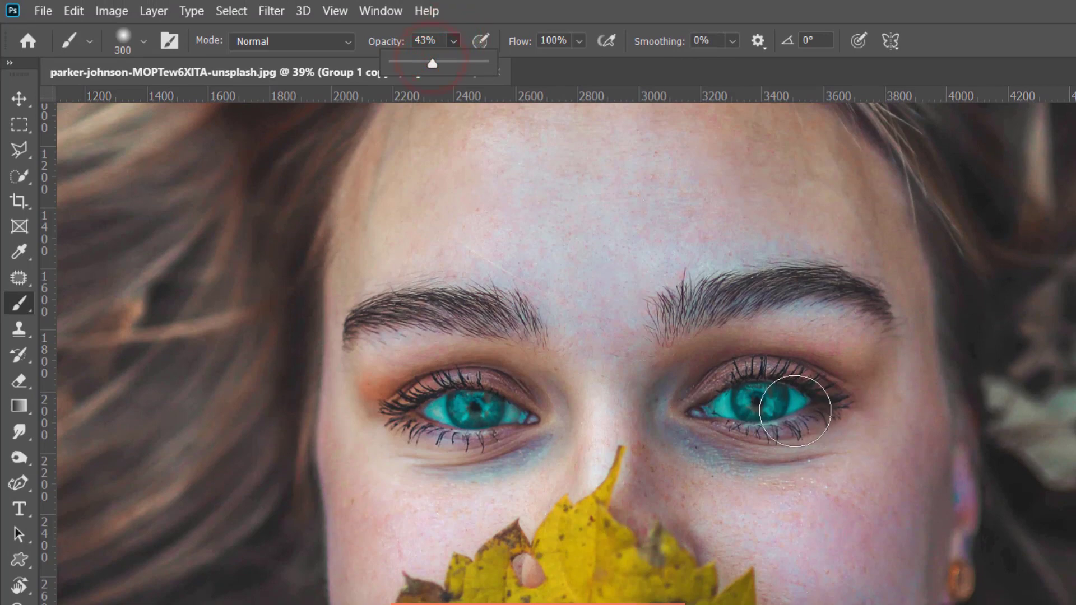
pyautogui.moveTo(795, 410); pyautogui.dragTo(705, 418)
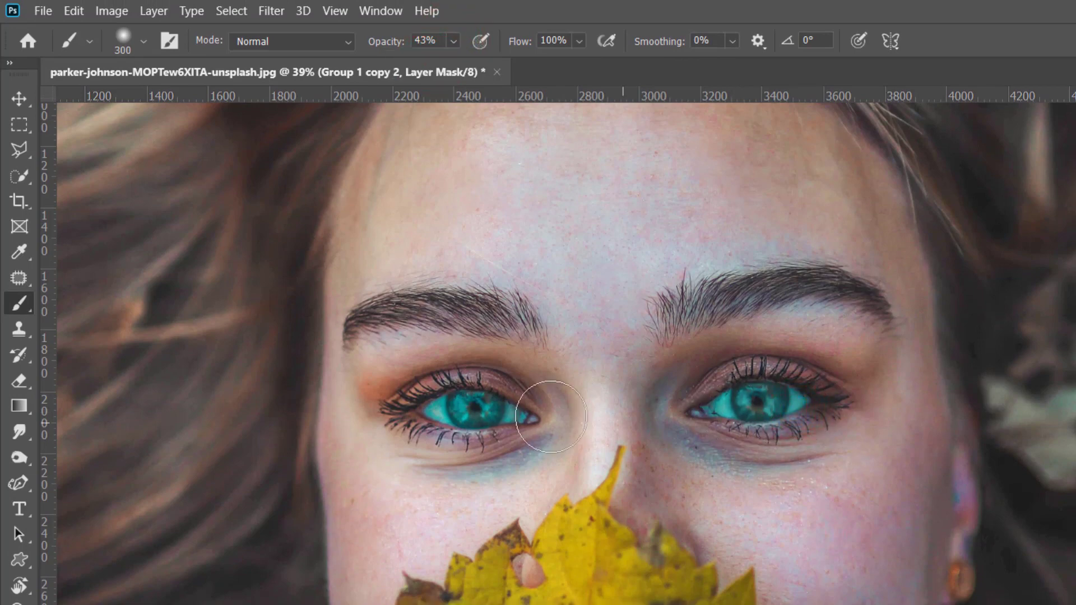
pyautogui.moveTo(551, 416); pyautogui.dragTo(448, 412)
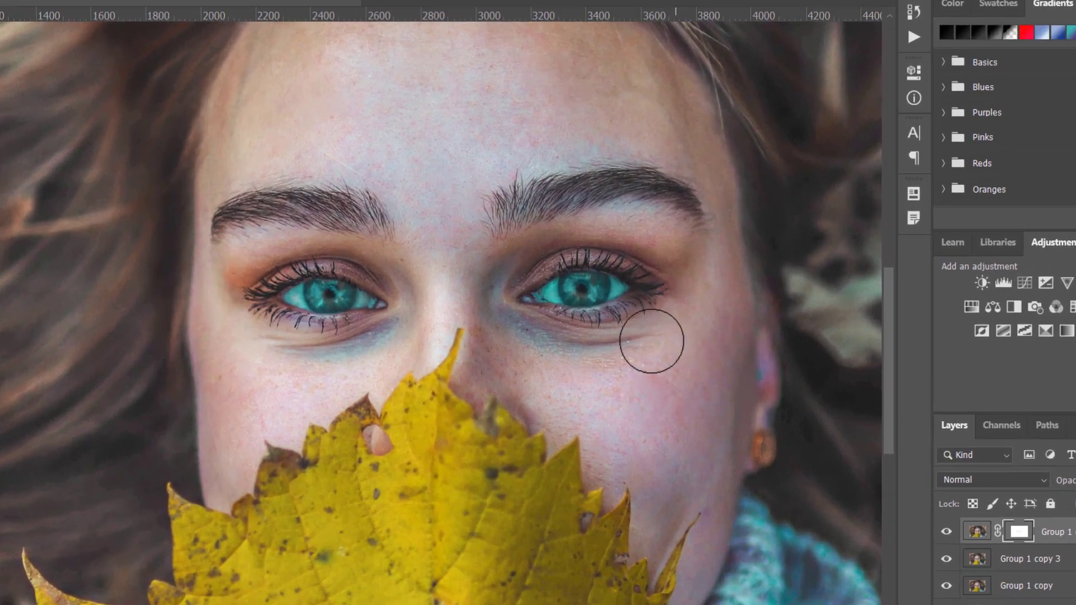
pyautogui.moveTo(640, 292); pyautogui.dragTo(641, 293)
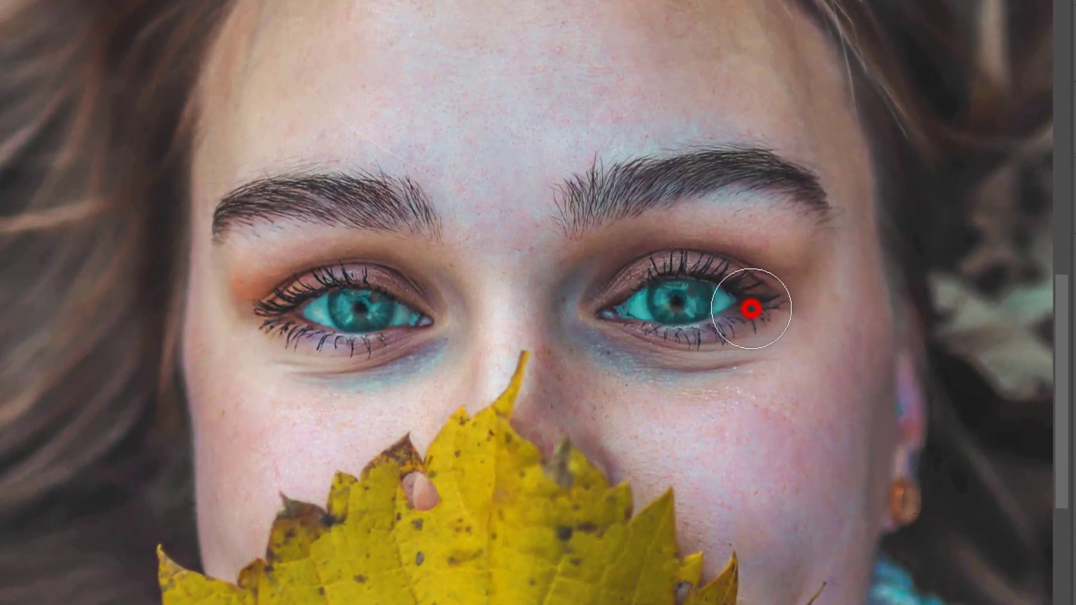
pyautogui.click(609, 310)
pyautogui.click(431, 320)
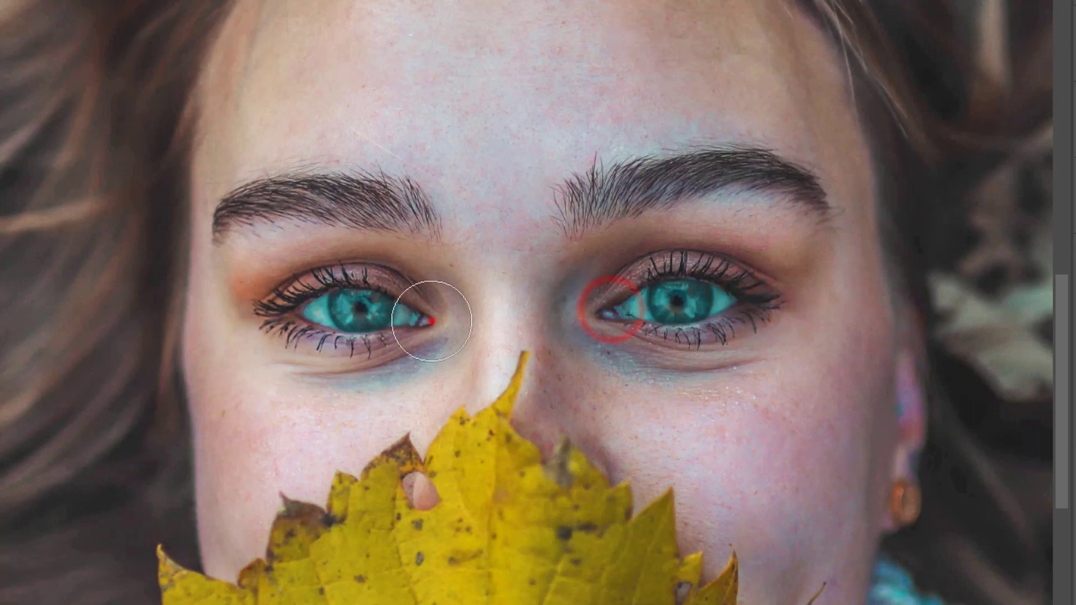
pyautogui.click(289, 312)
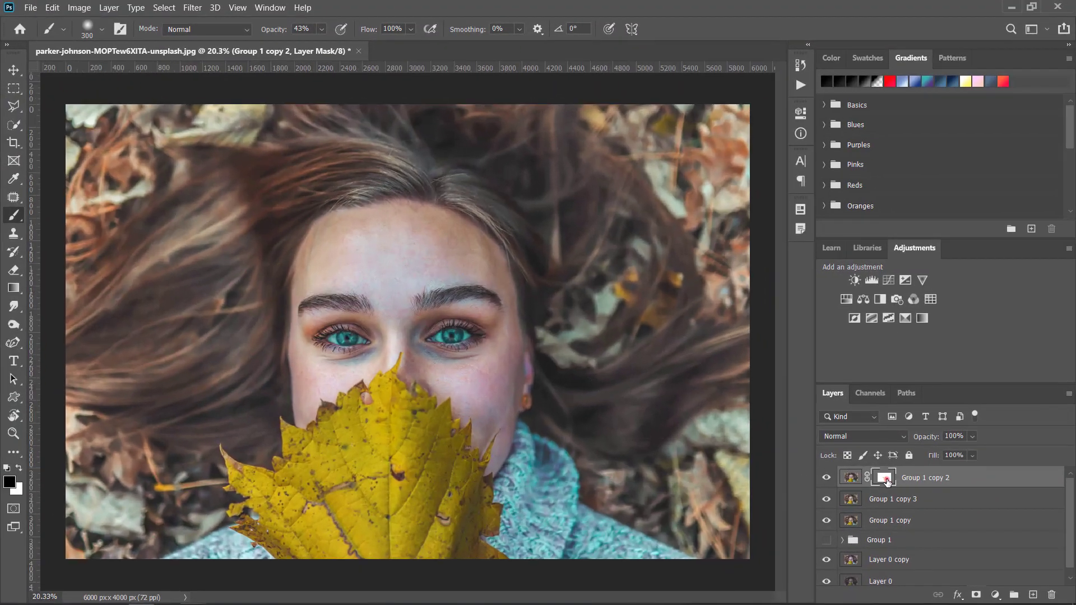
# Step: Paint further black strokes on the Group 1 copy 2 mask around the corners of both eyes to reduce the teal tint
pyautogui.click(886, 478)
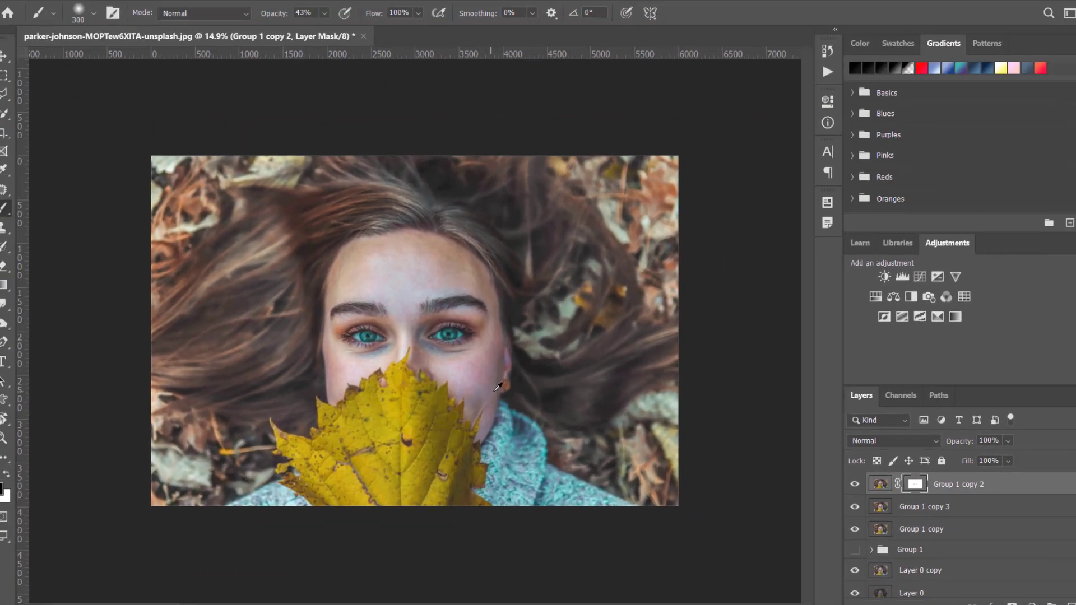
pyautogui.scroll(5, 596, 402)
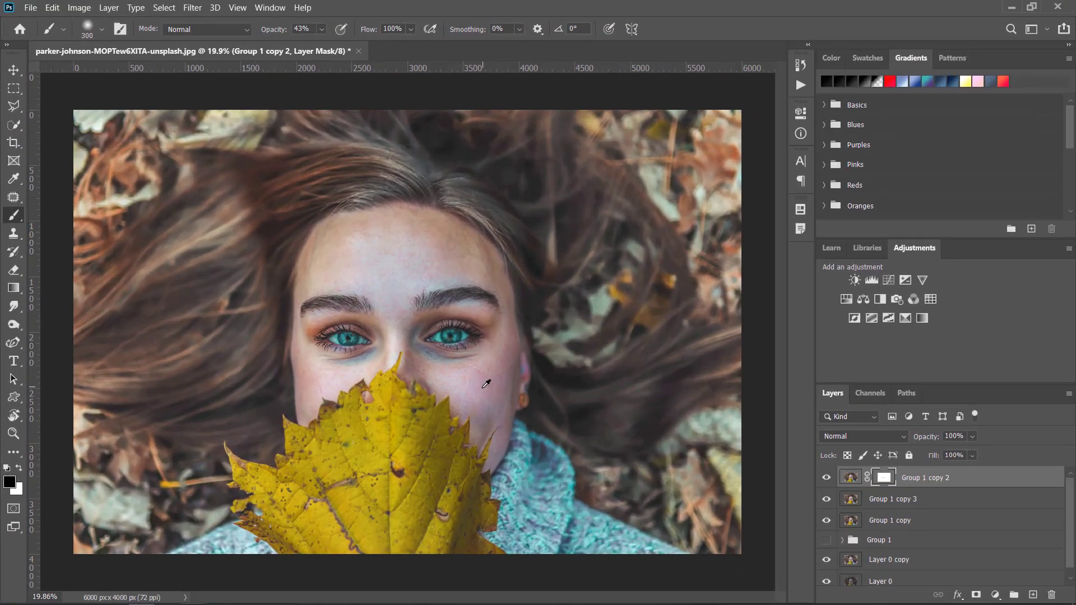
pyautogui.scroll(3, 484, 370)
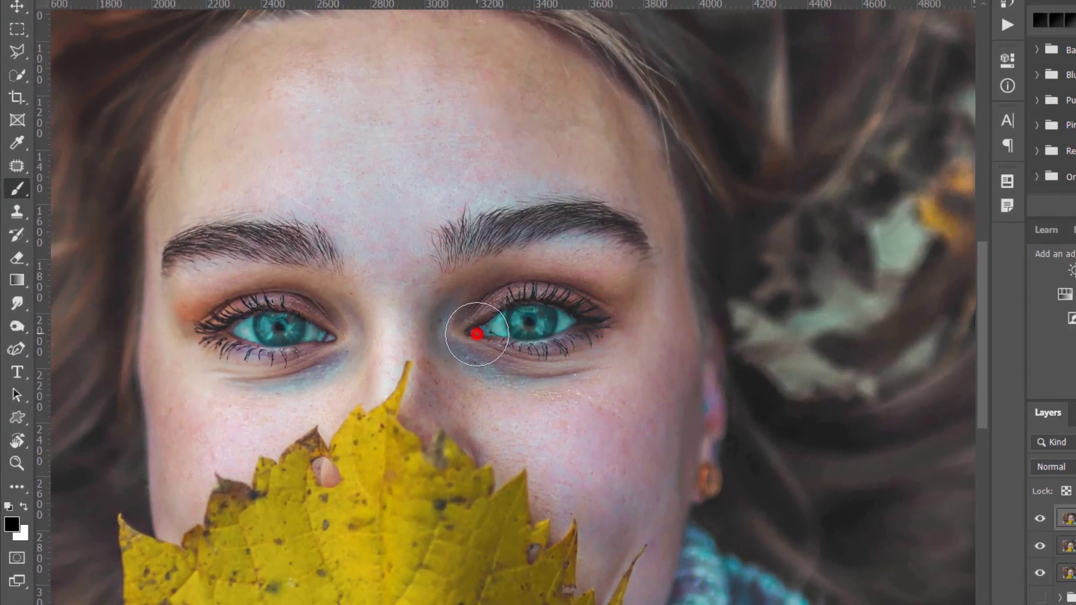
pyautogui.click(476, 334)
pyautogui.moveTo(273, 332); pyautogui.dragTo(179, 336)
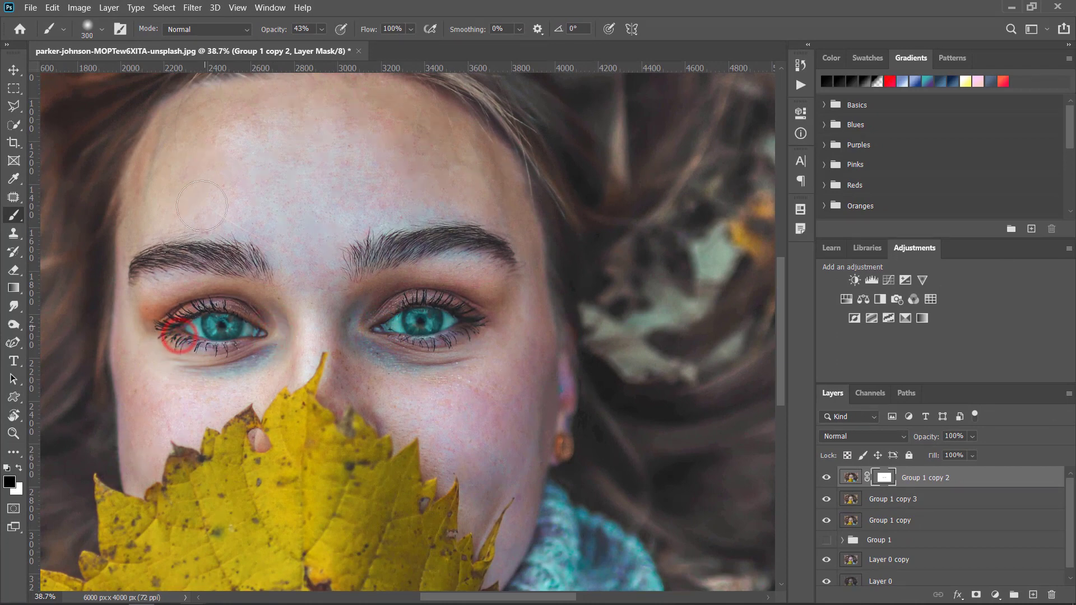
# Step: Hide every layer above Layer 0 to view the original, and show Group 1 copy 3 and Group 1 copy 2 again
pyautogui.press('v')
pyautogui.moveTo(830, 474); pyautogui.dragTo(828, 559)
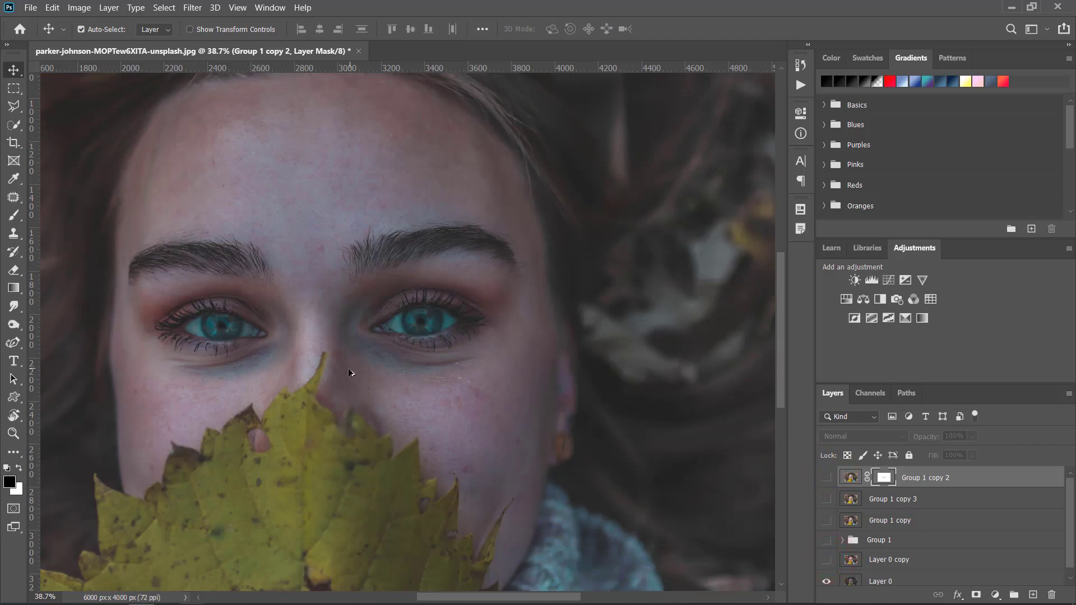
pyautogui.scroll(-8, 347, 372)
pyautogui.scroll(2, 389, 347)
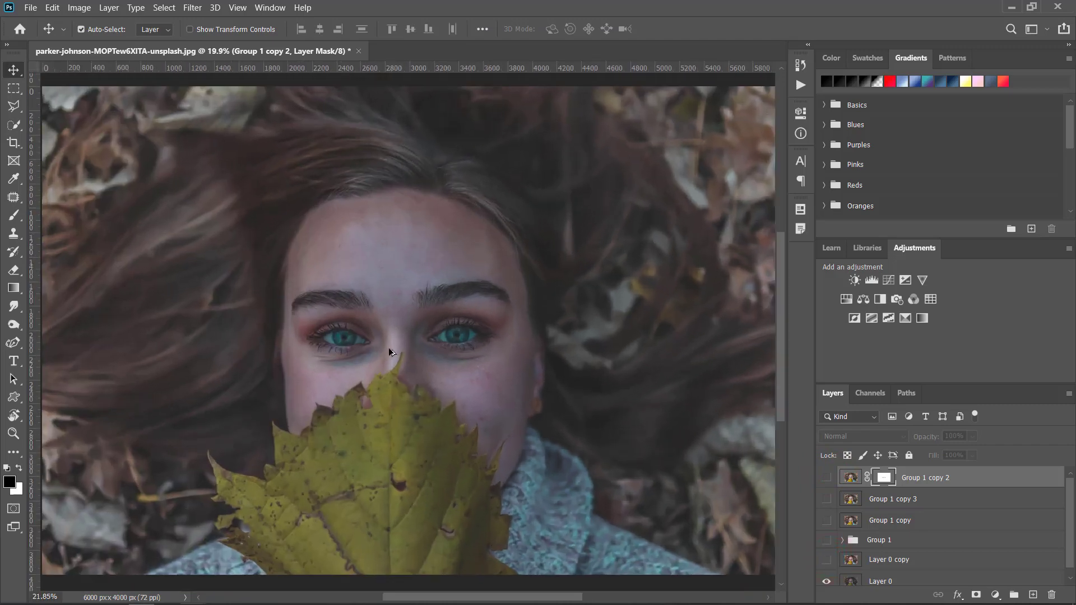
pyautogui.click(827, 499)
pyautogui.click(827, 478)
pyautogui.scroll(-3, 595, 444)
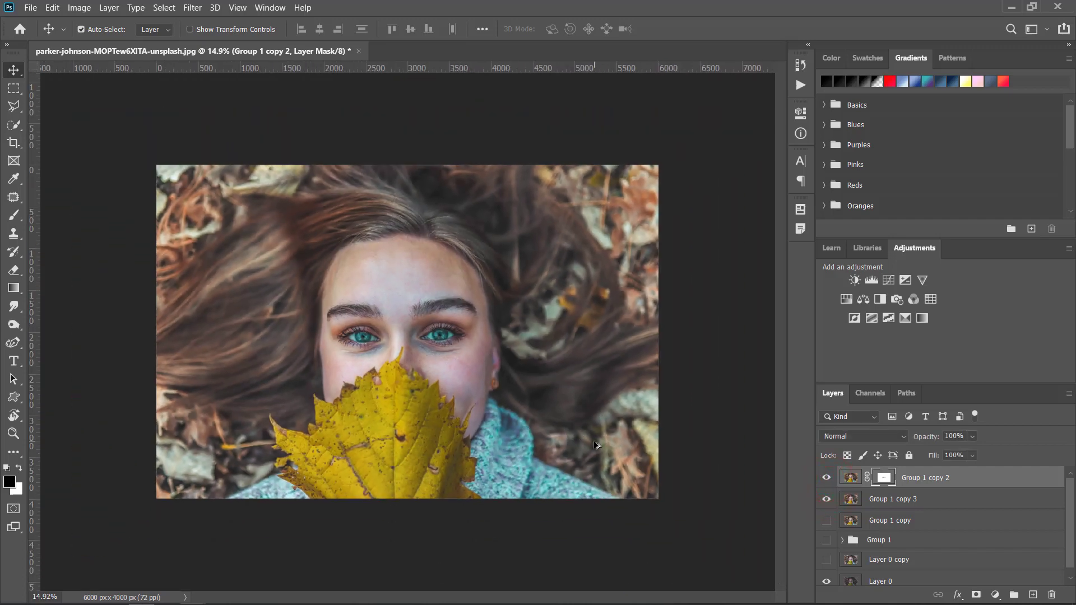
# Step: Toggle the Group 1 copy 2 layer off and on to compare its effect, and inspect the portrait at different magnifications
pyautogui.scroll(2, 594, 443)
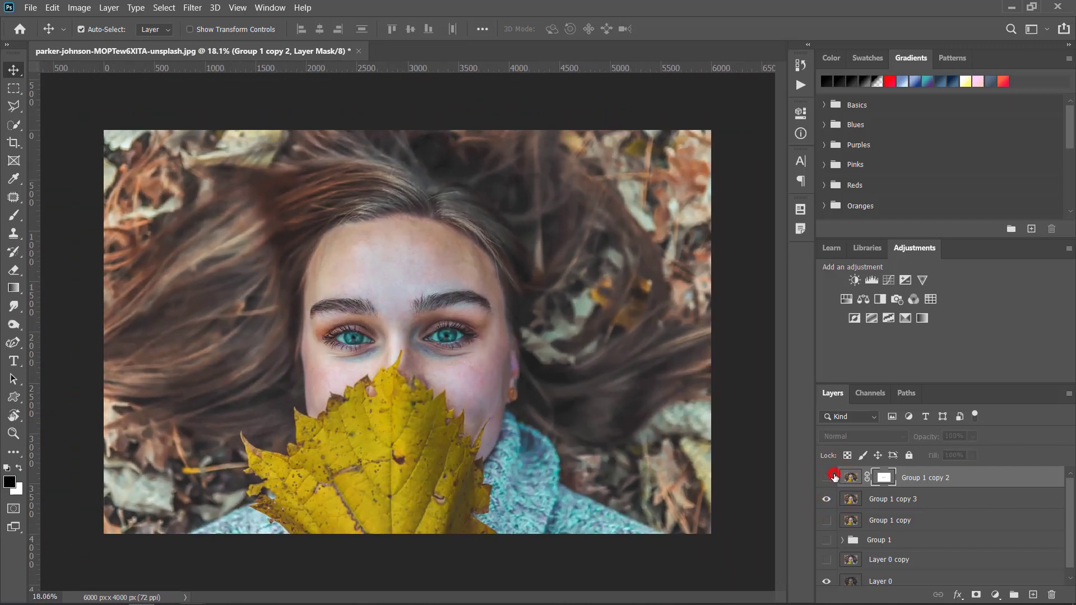
pyautogui.click(826, 477)
pyautogui.click(827, 477)
pyautogui.scroll(2, 516, 397)
pyautogui.scroll(-3, 516, 397)
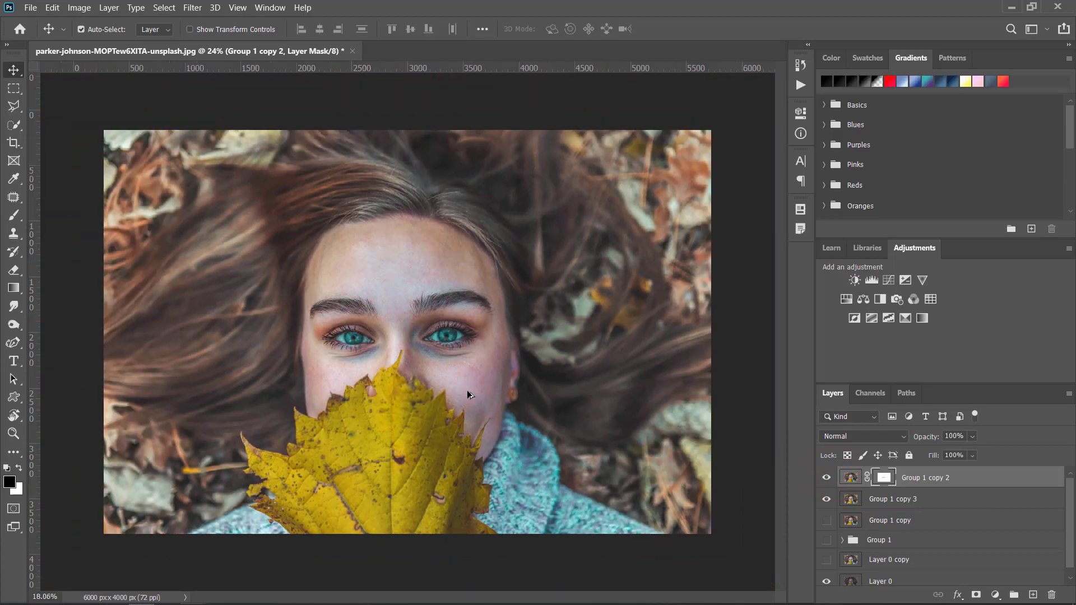
pyautogui.scroll(2, 495, 394)
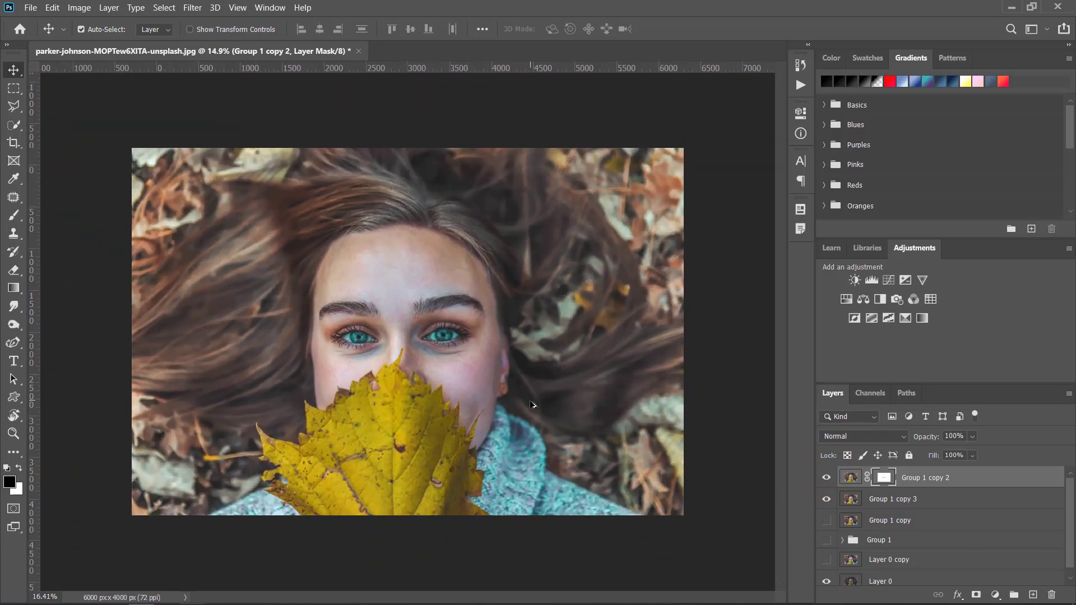
pyautogui.scroll(-1, 930, 555)
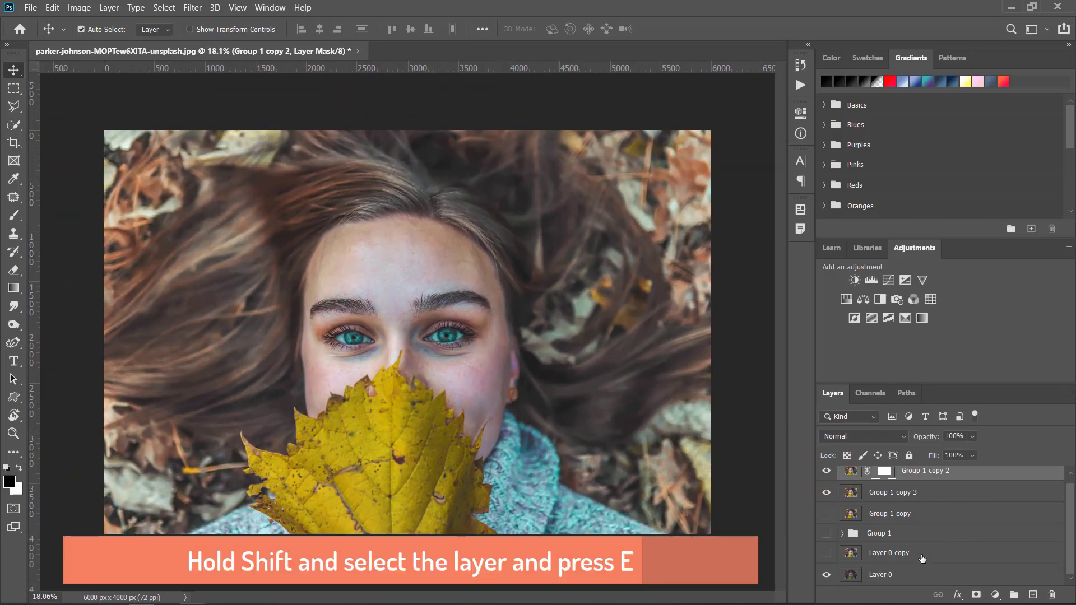
# Step: Group the layers from Group 1 copy 2 down to Layer 0 copy, and create a merged copy of the group, leaving the group itself hidden
pyautogui.keyDown('shift'); pyautogui.click(918, 553); pyautogui.keyUp('shift')
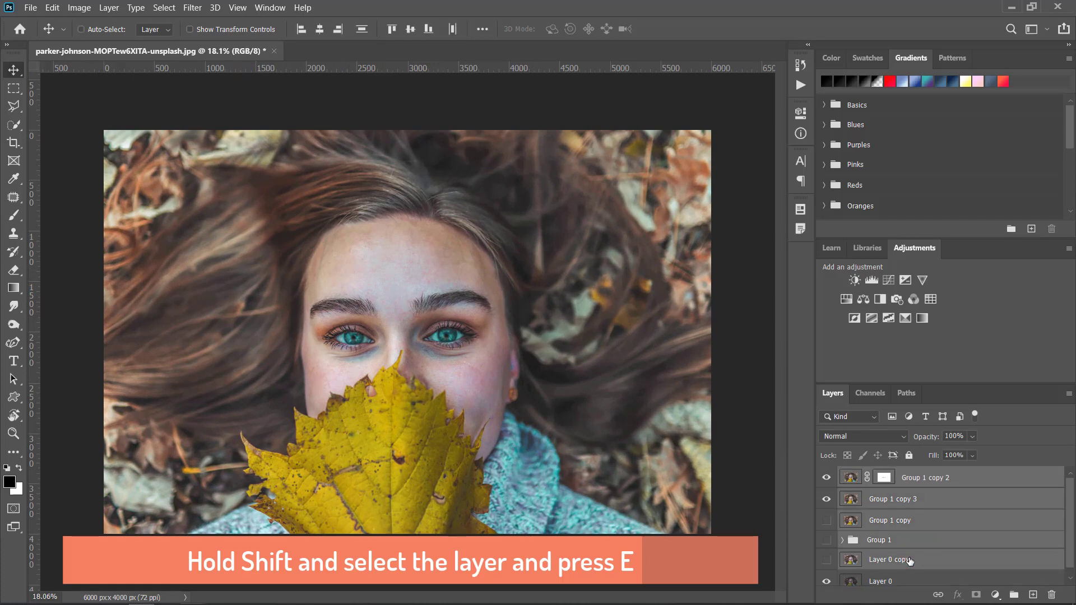
pyautogui.hotkey('ctrl', 'g')
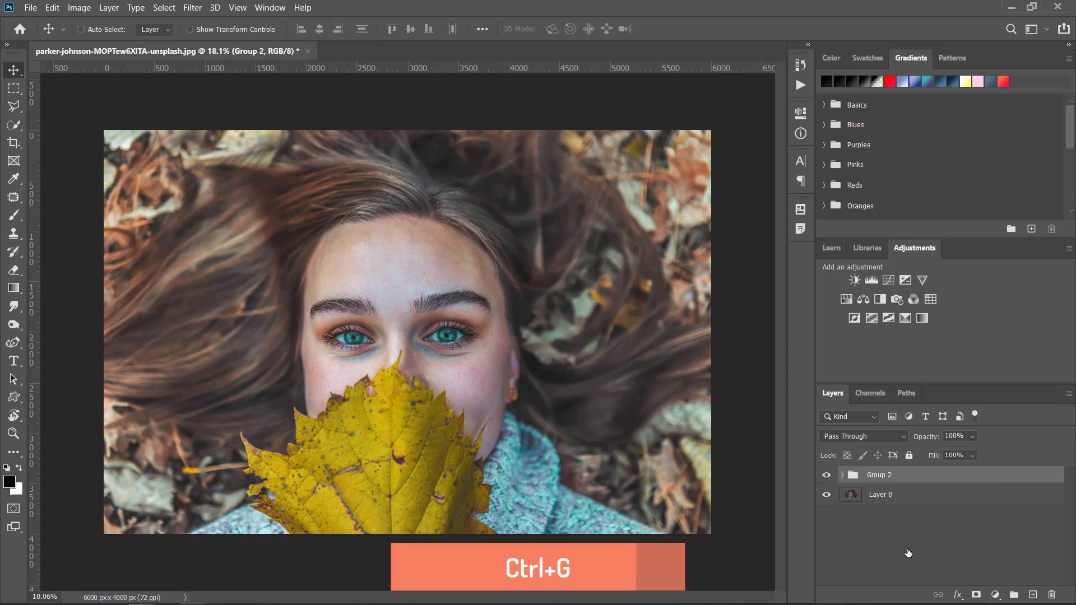
pyautogui.hotkey('ctrl', 'alt', 'e')
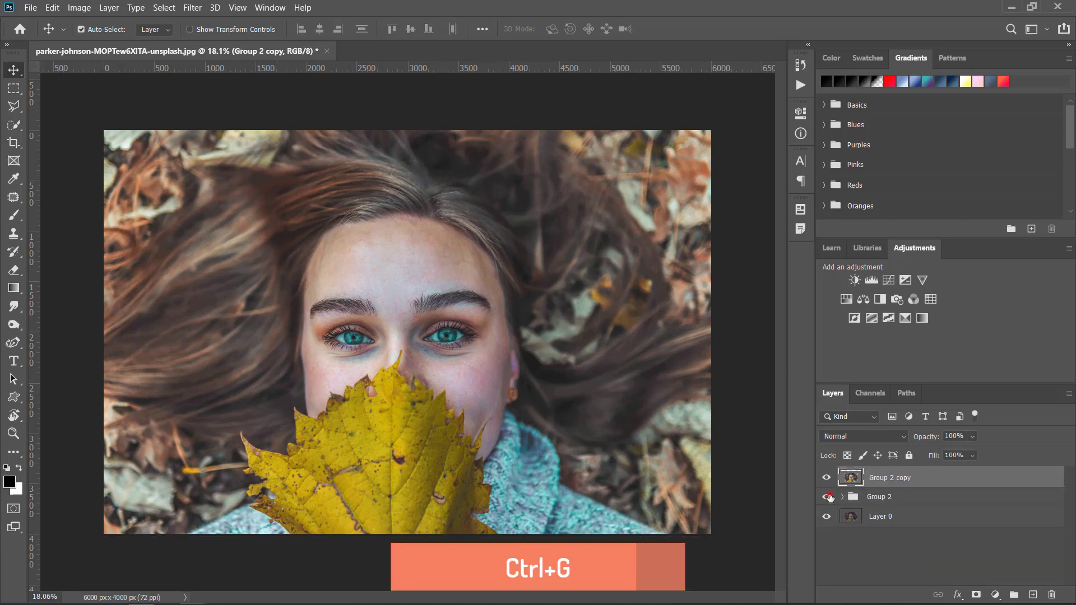
pyautogui.click(826, 497)
# Step: Compare the merged copy with the original Layer 0 by hiding and showing it, and inspect the face up close
pyautogui.click(826, 477)
pyautogui.click(826, 477)
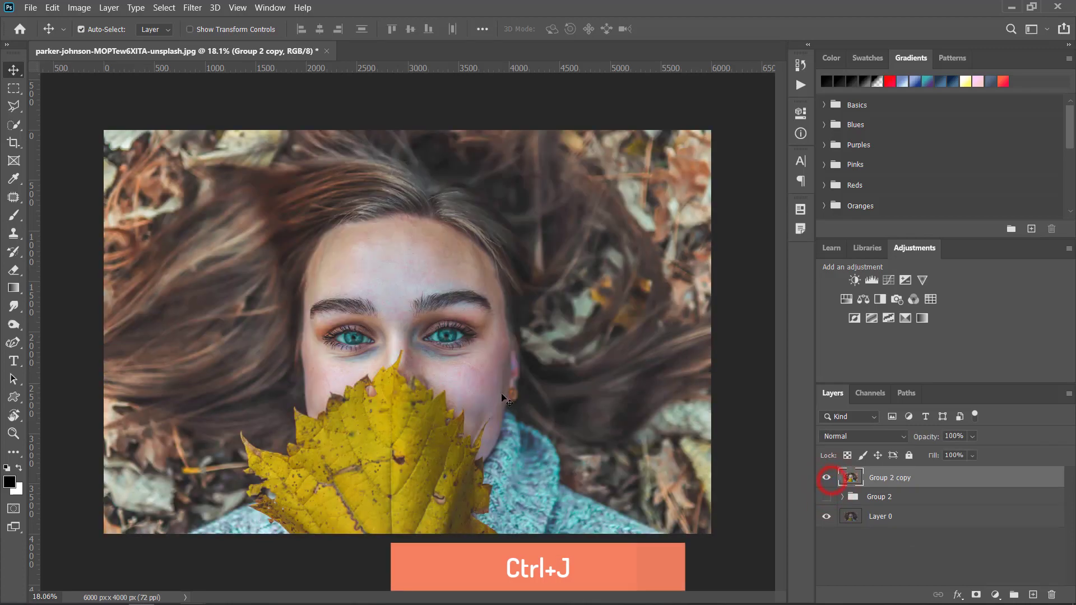
pyautogui.scroll(2, 461, 385)
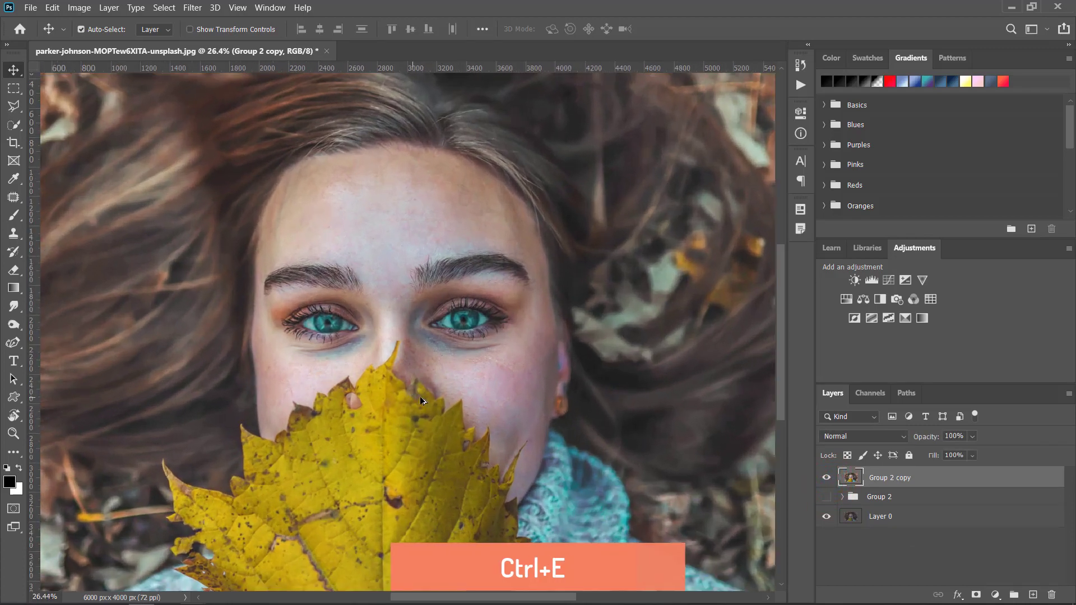
pyautogui.scroll(3, 392, 258)
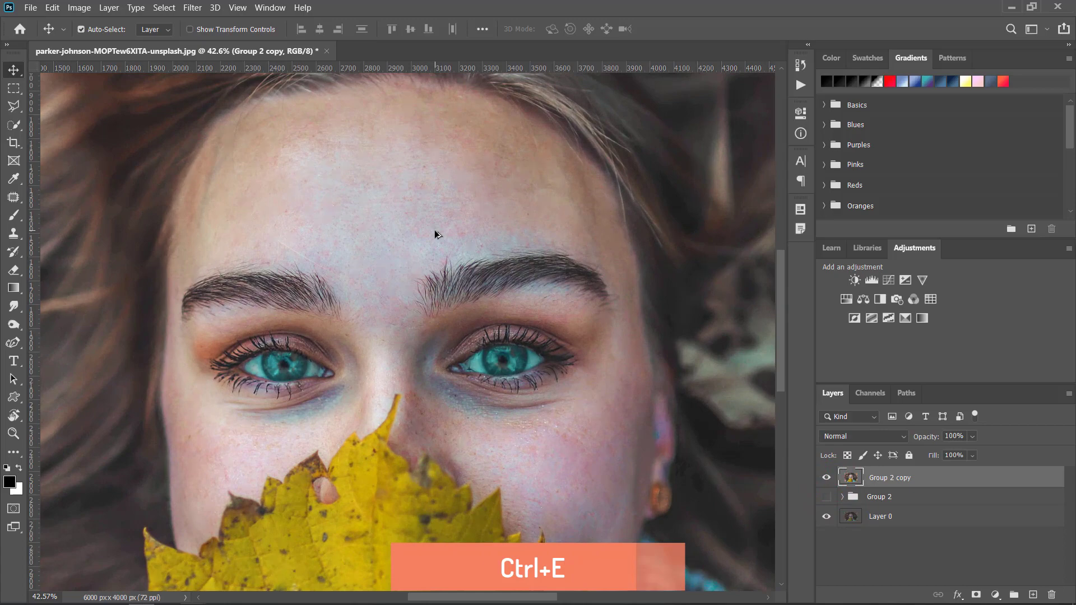
pyautogui.scroll(-5, 435, 234)
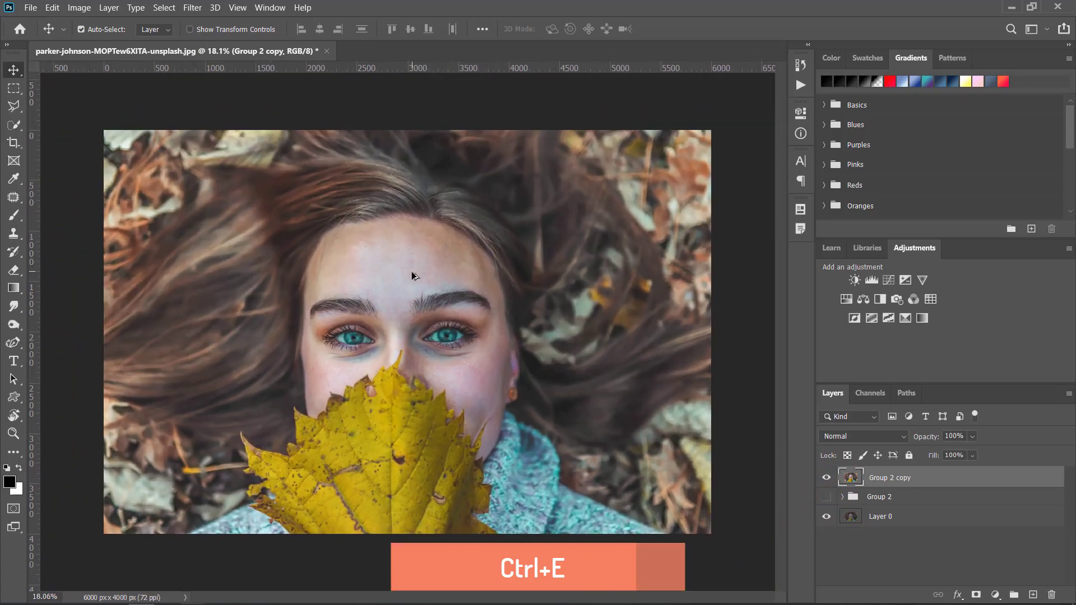
pyautogui.click(827, 478)
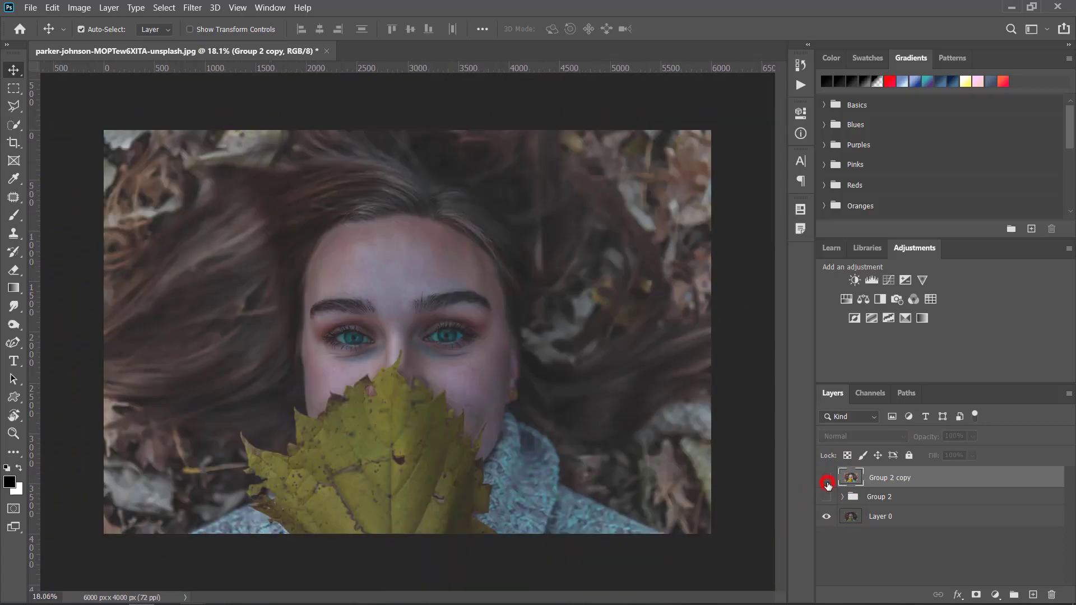
pyautogui.click(827, 478)
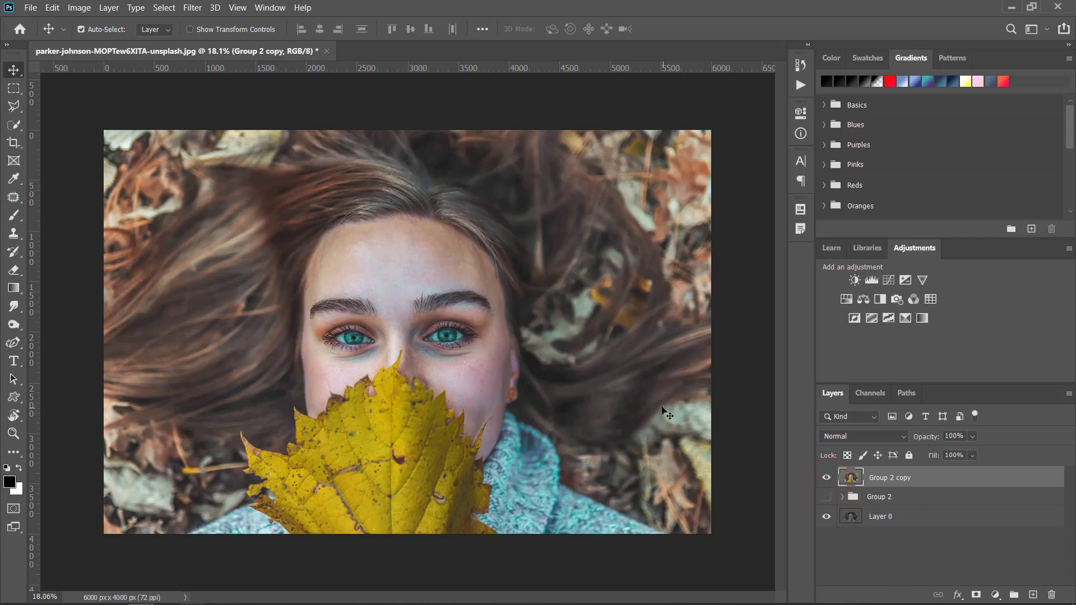